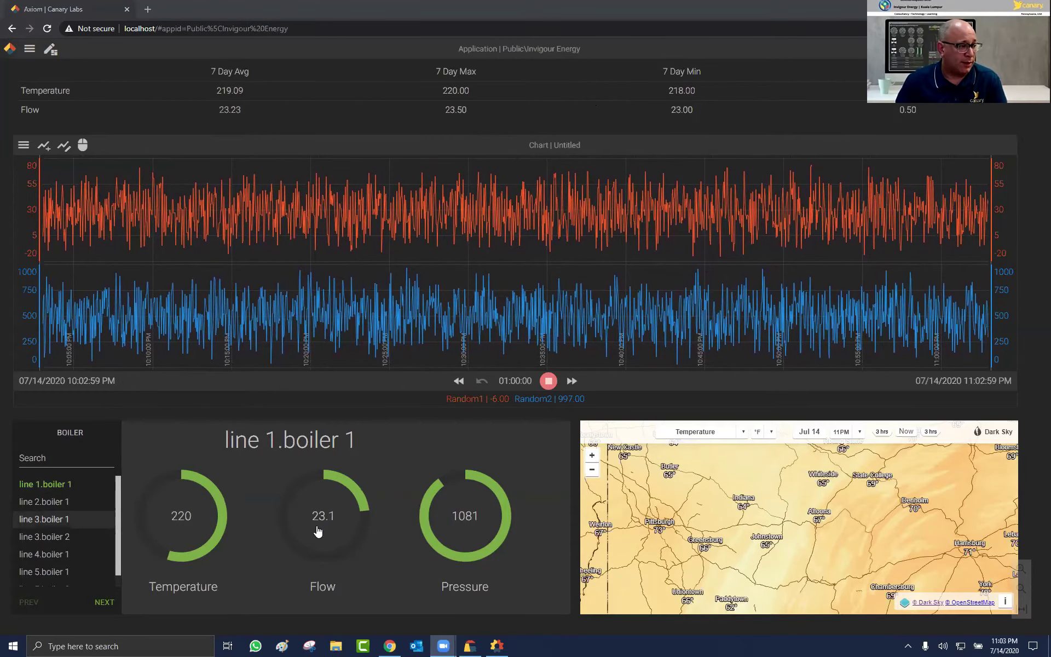
Step: Show line 3.boiler 1 on the Axiom gauges, then bring Canary Administrator to the front
left_click(46, 520)
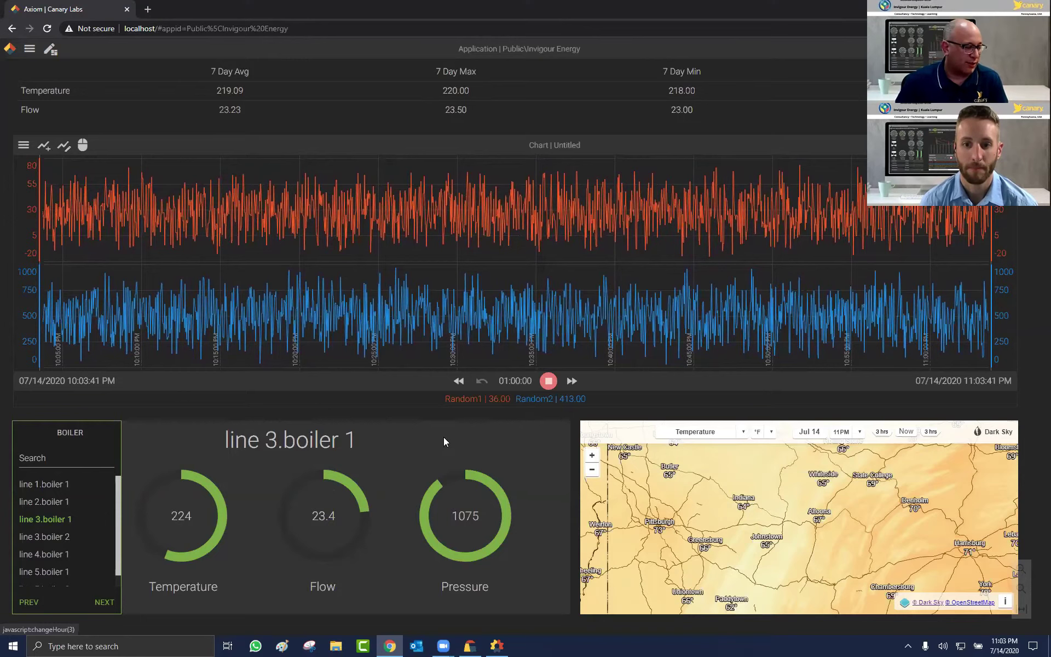
left_click(496, 645)
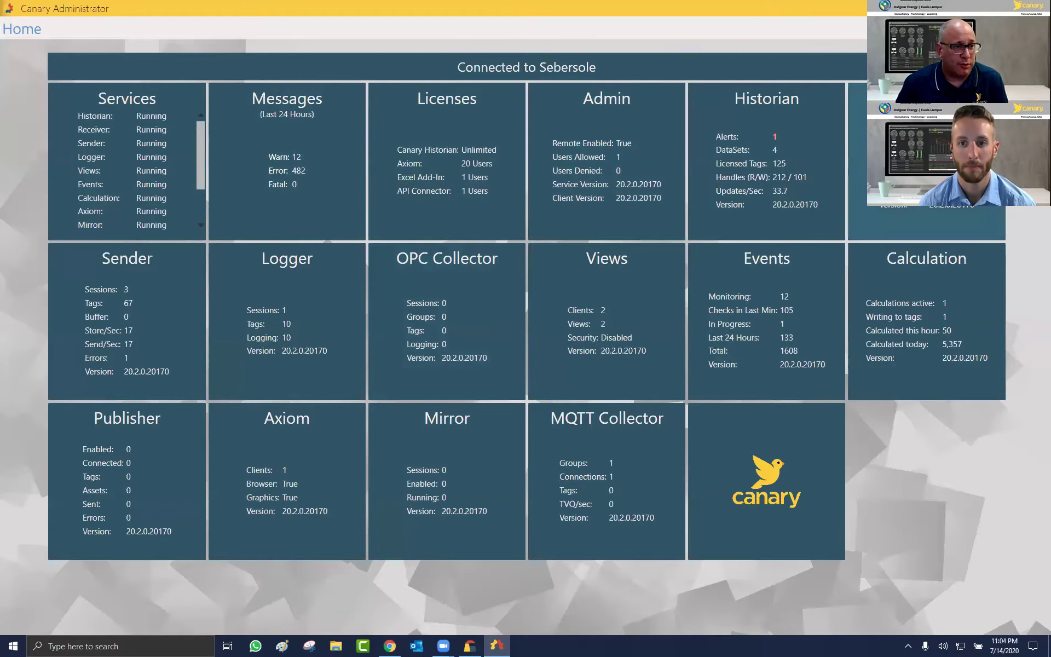
Step: Add a new OPC Collector Session 1 with Group 1 and review its DataSet choices
left_click(442, 267)
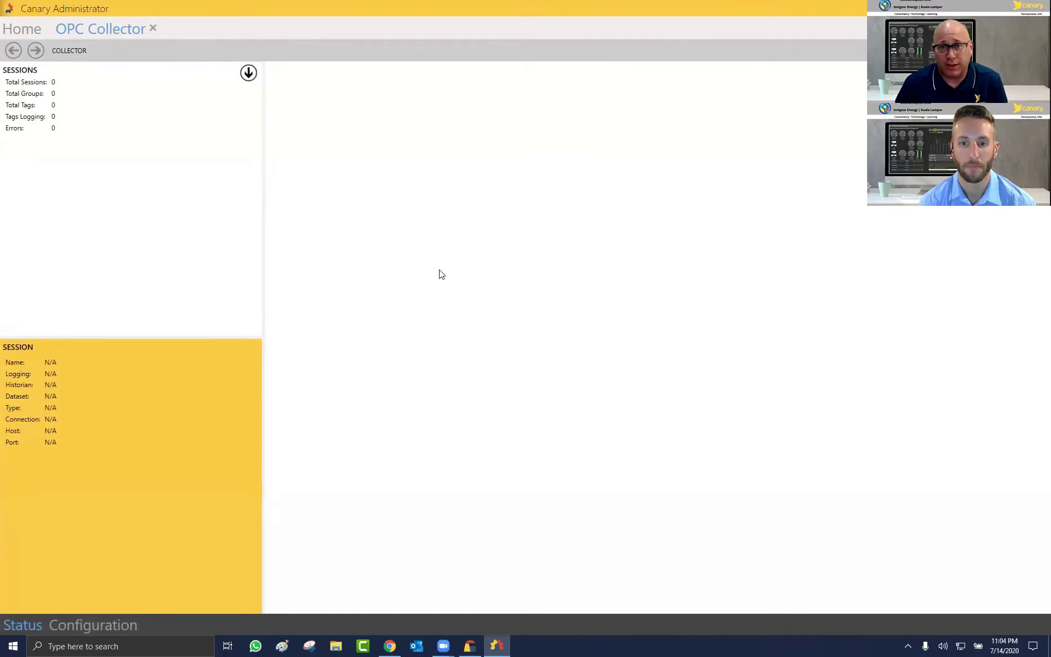
left_click(104, 625)
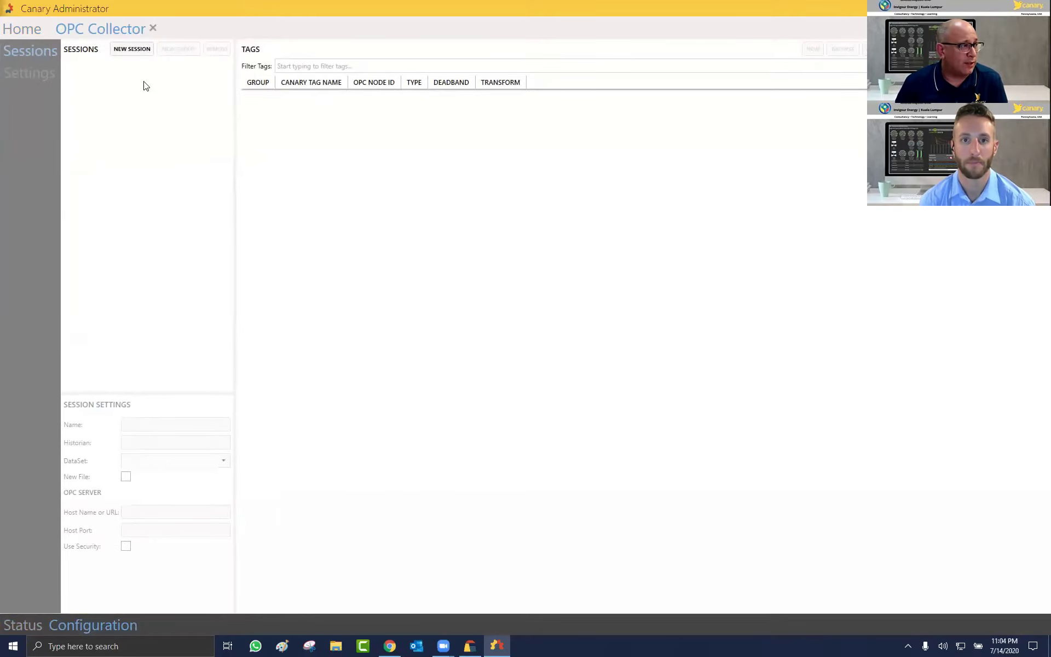
left_click(131, 51)
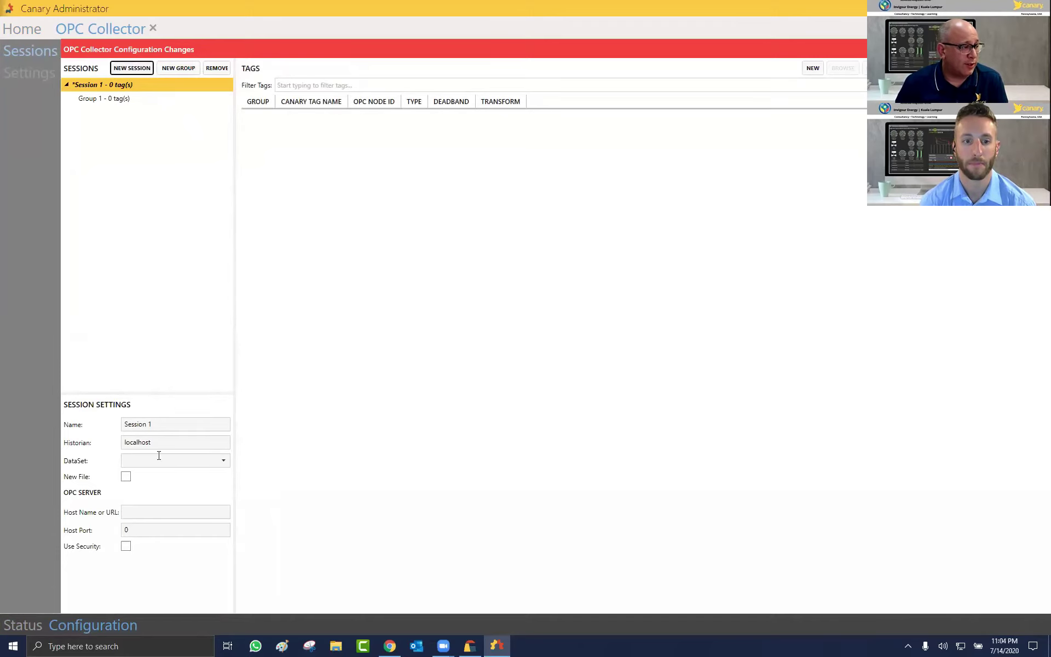
left_click(131, 444)
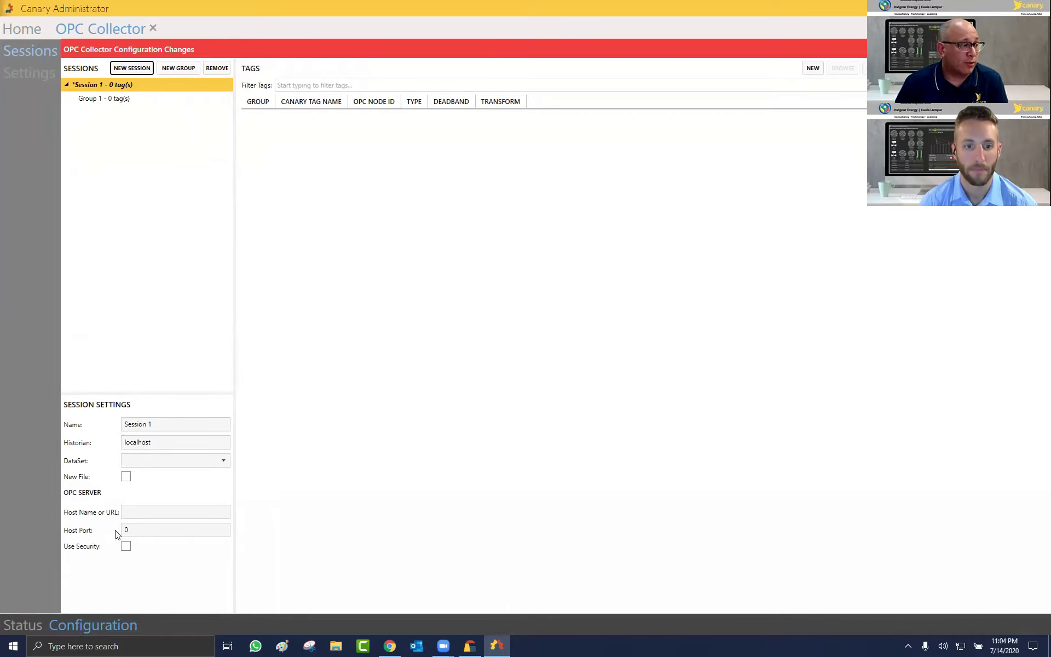
left_click(222, 462)
left_click(106, 464)
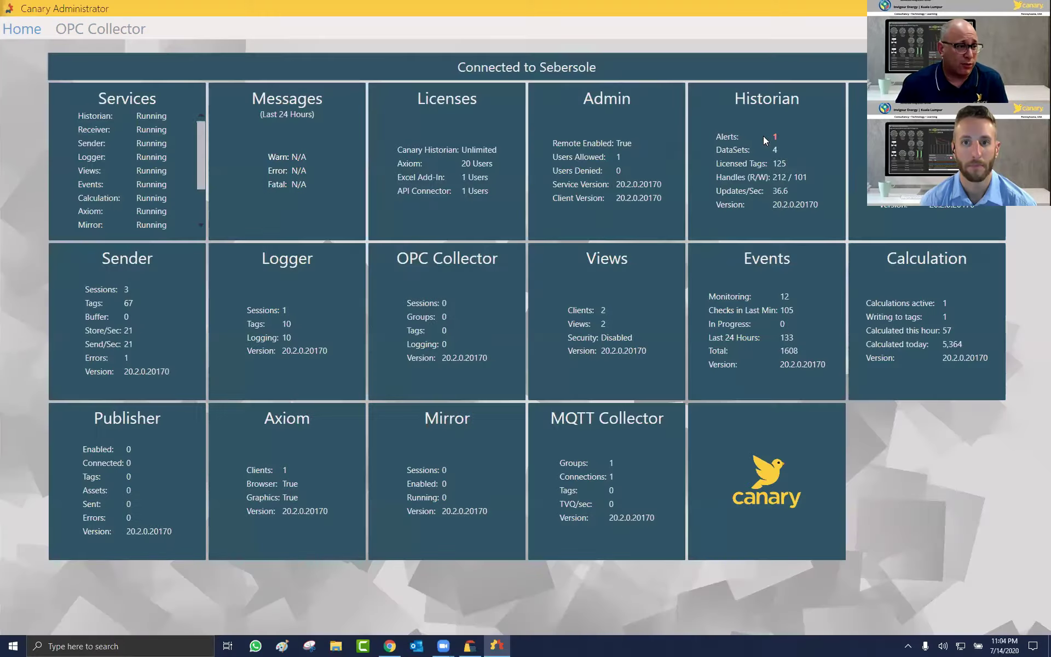
left_click(763, 137)
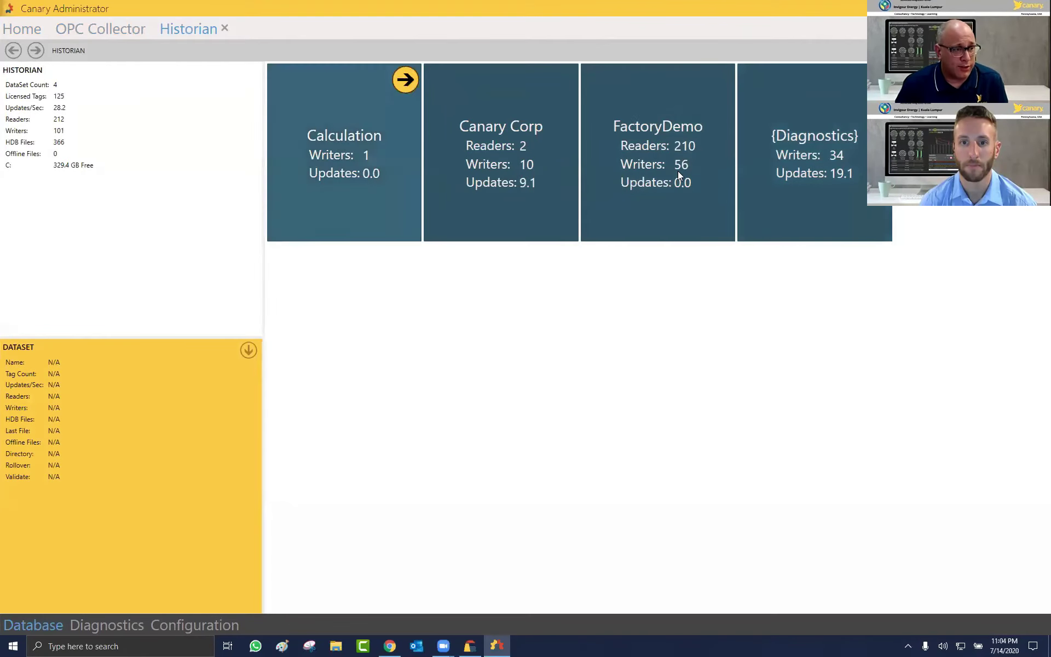
Step: Create a new historian dataset named Invigour Energy
mouse_move(678, 174)
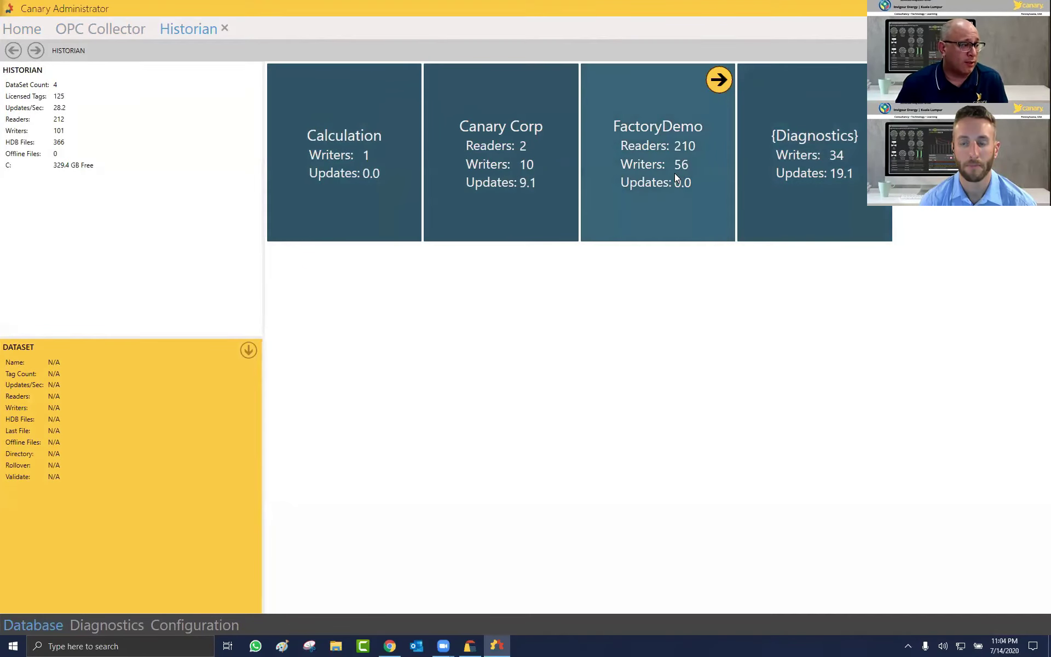
left_click(207, 625)
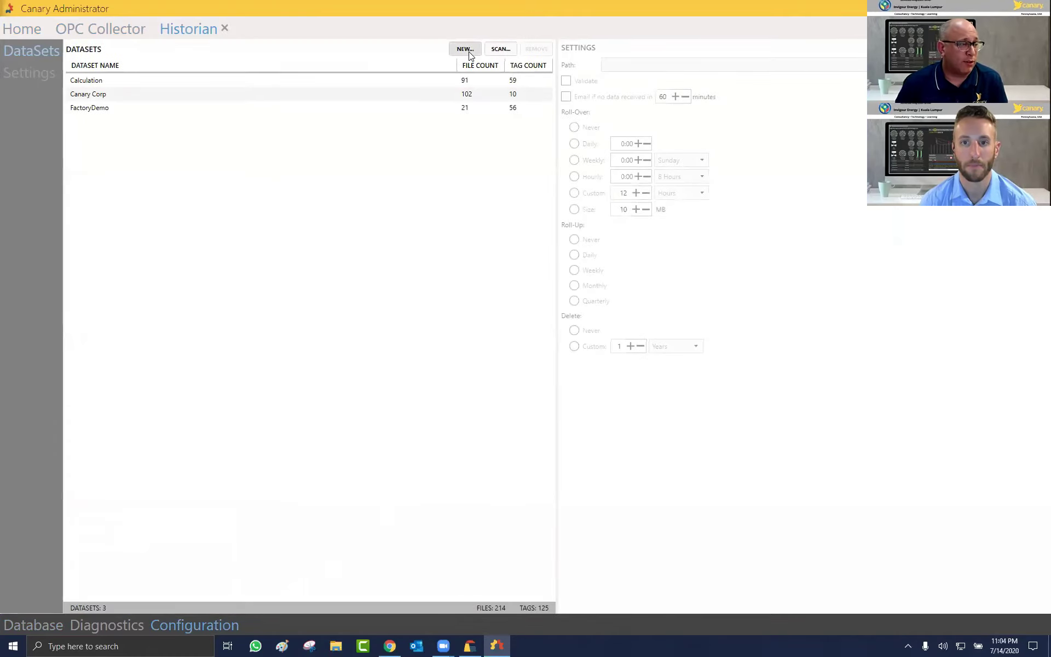
left_click(467, 49)
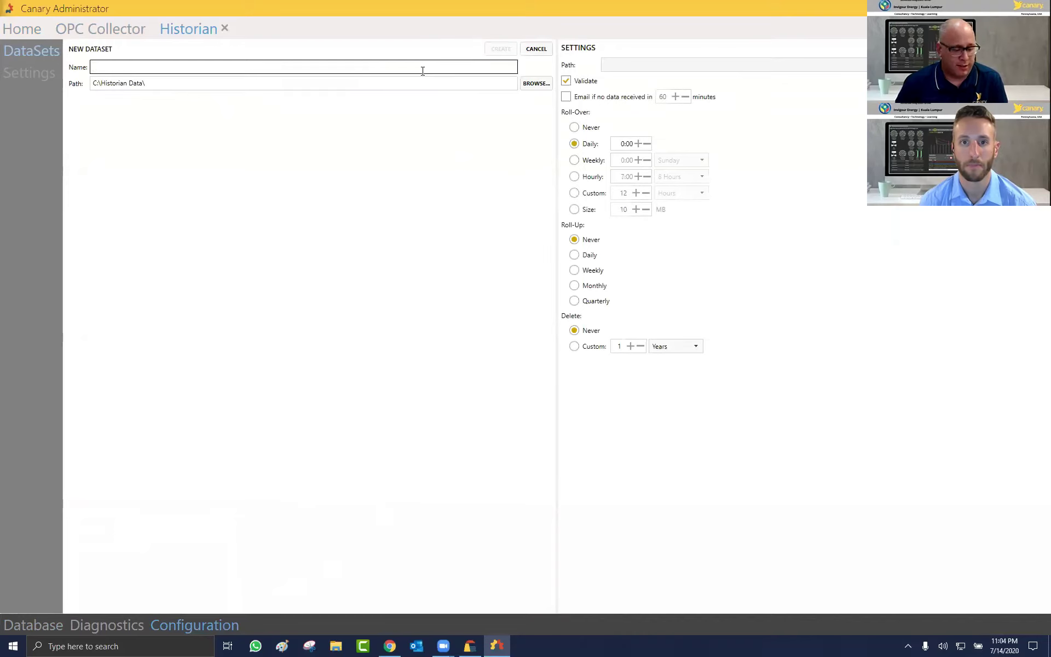
type("Invigour Energy")
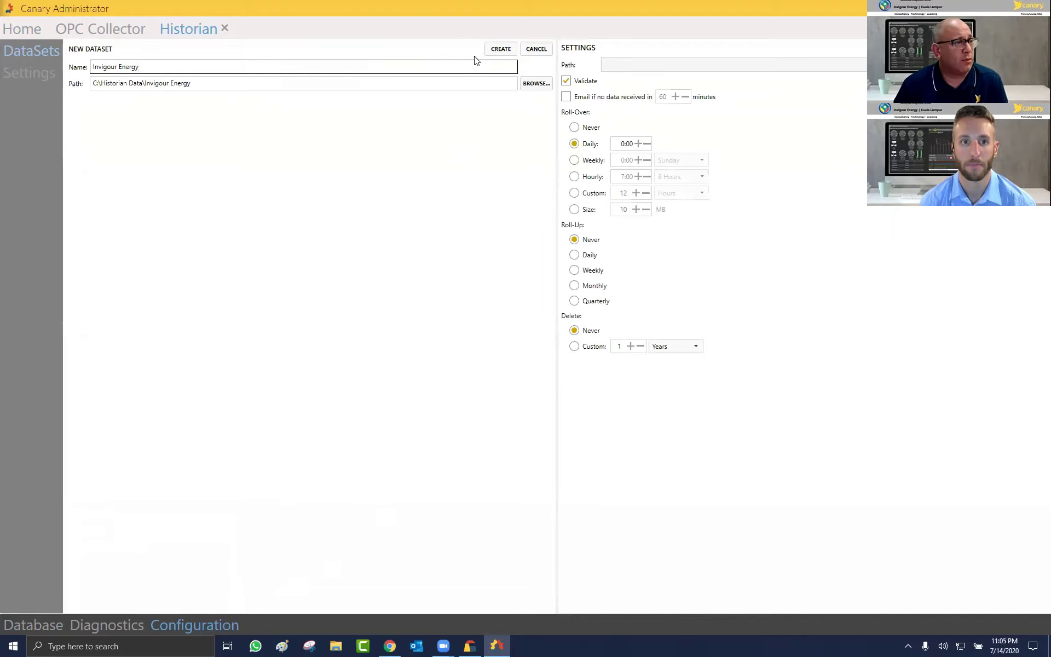
left_click(496, 53)
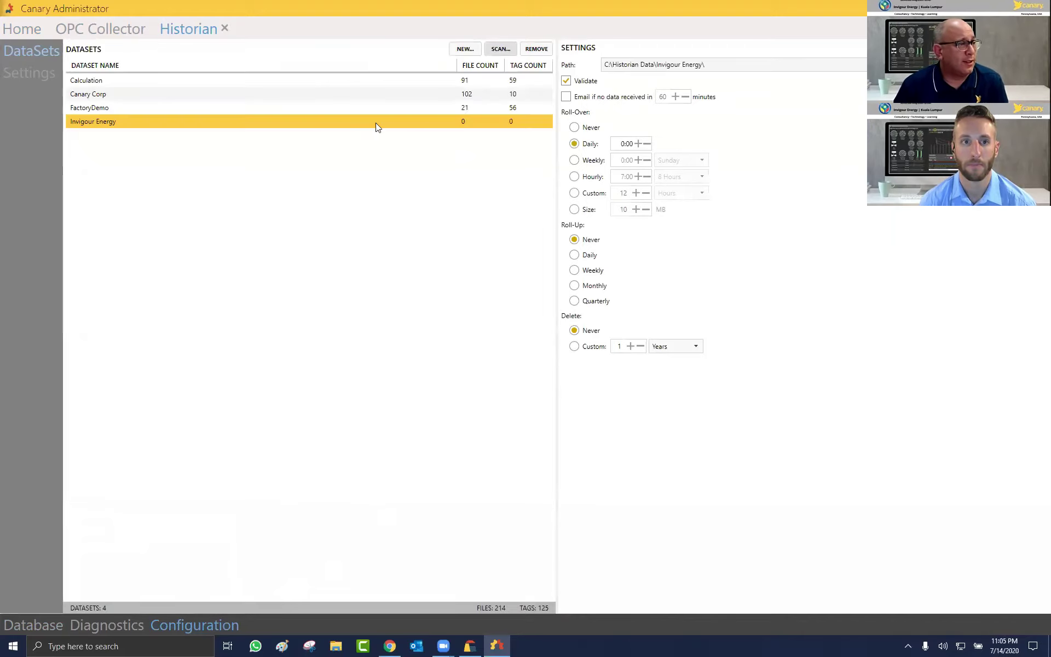
Step: Enable an email alert when no data arrives within 5 minutes
left_click(566, 97)
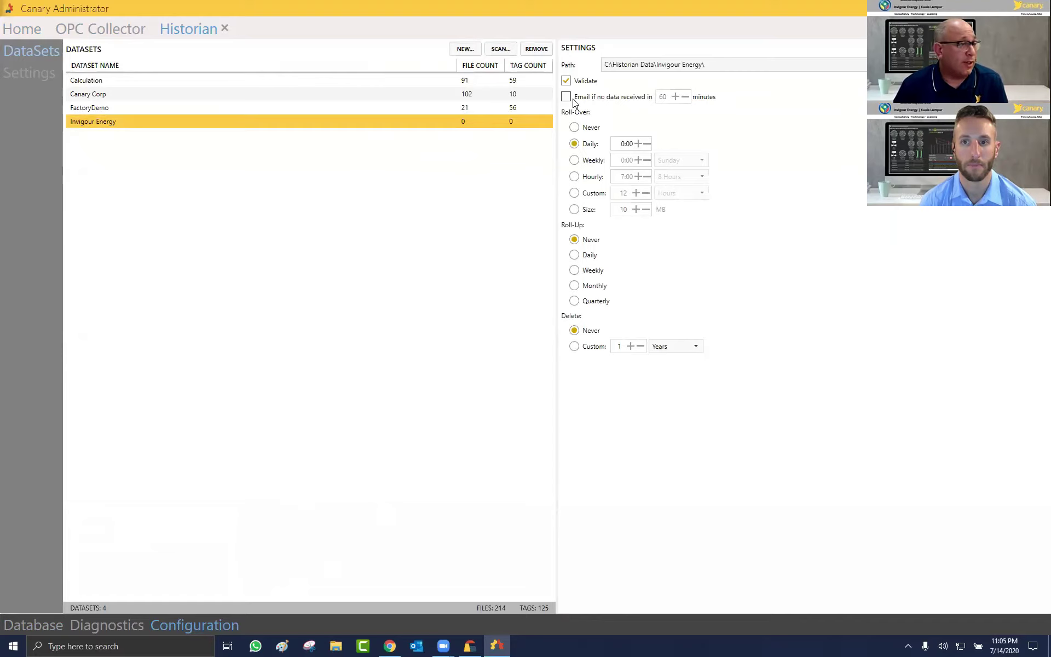
left_click(666, 116)
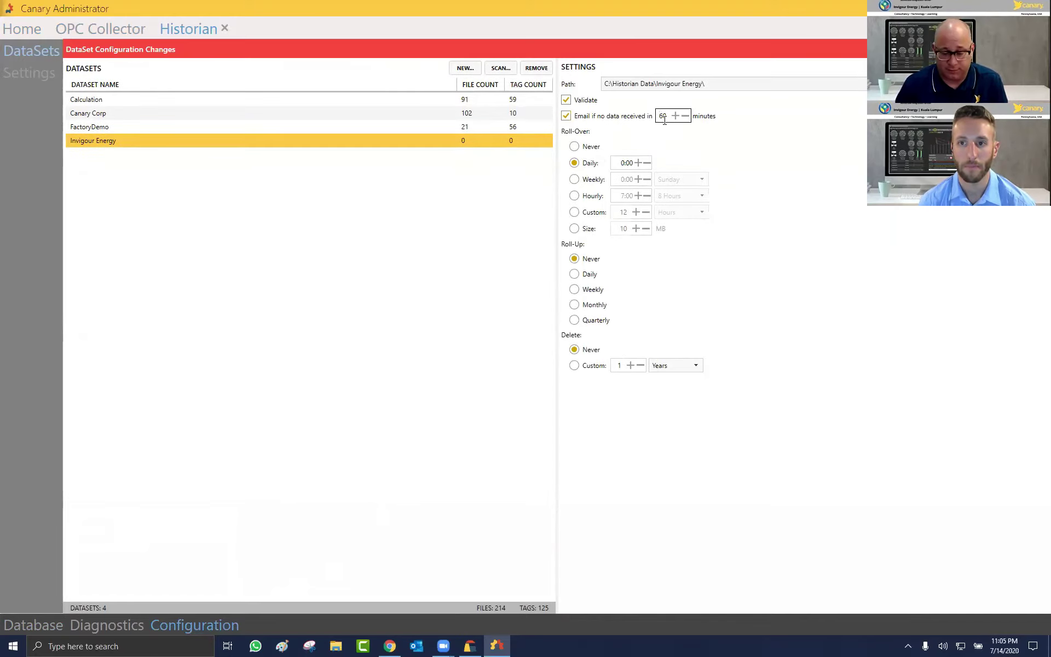
key("BackSpace")
key("BackSpace")
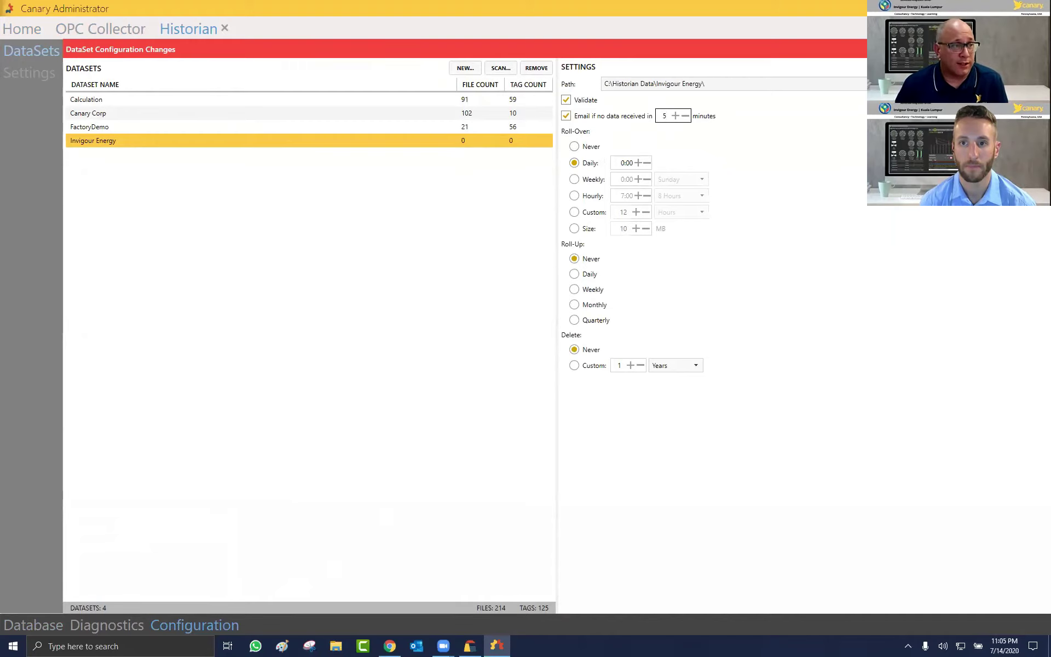
left_click(155, 145)
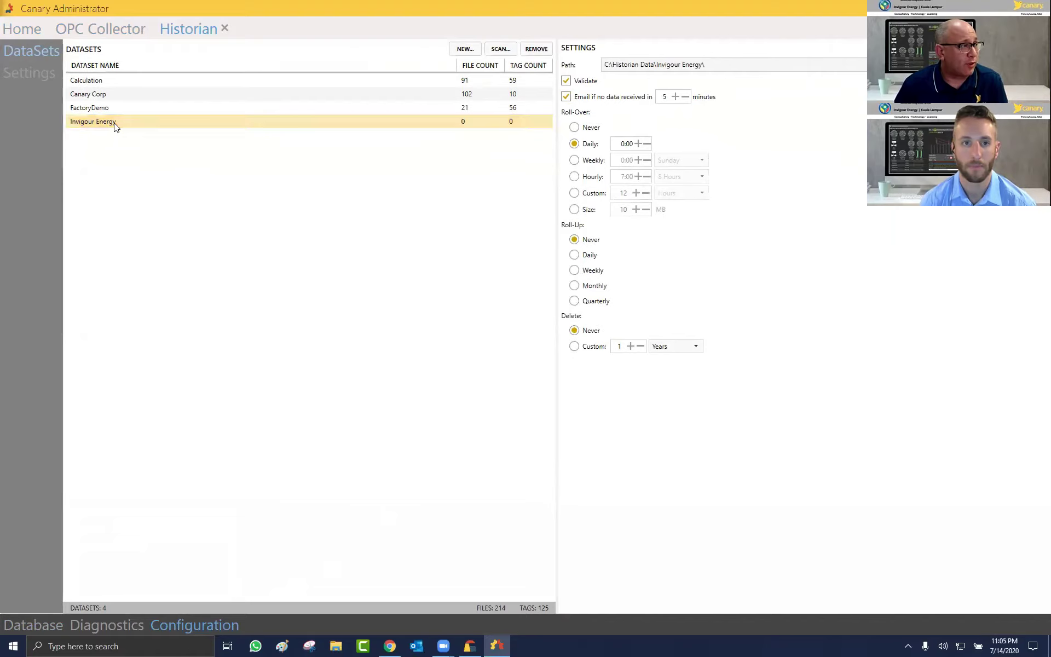
Step: Set Session 1's DataSet to Invigour Energy
left_click(111, 34)
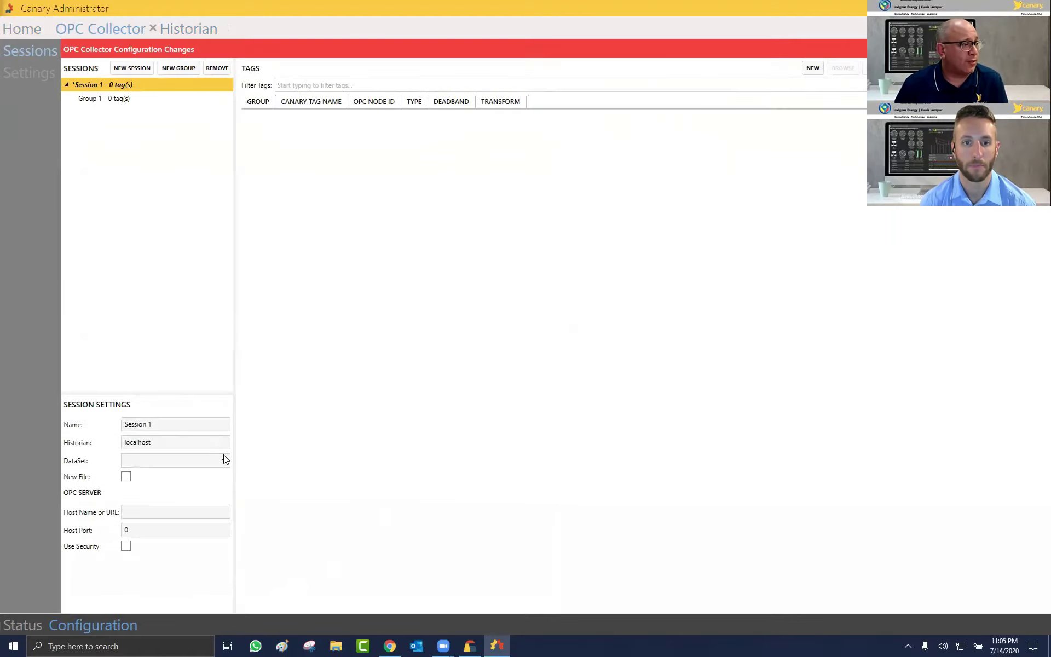
left_click(223, 460)
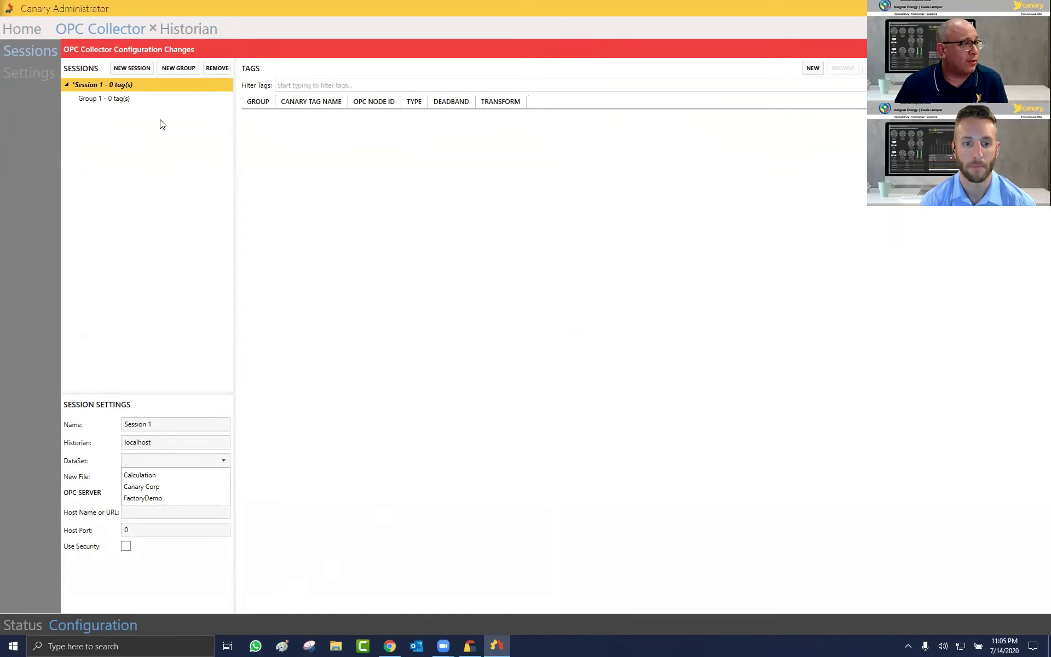
key("Escape")
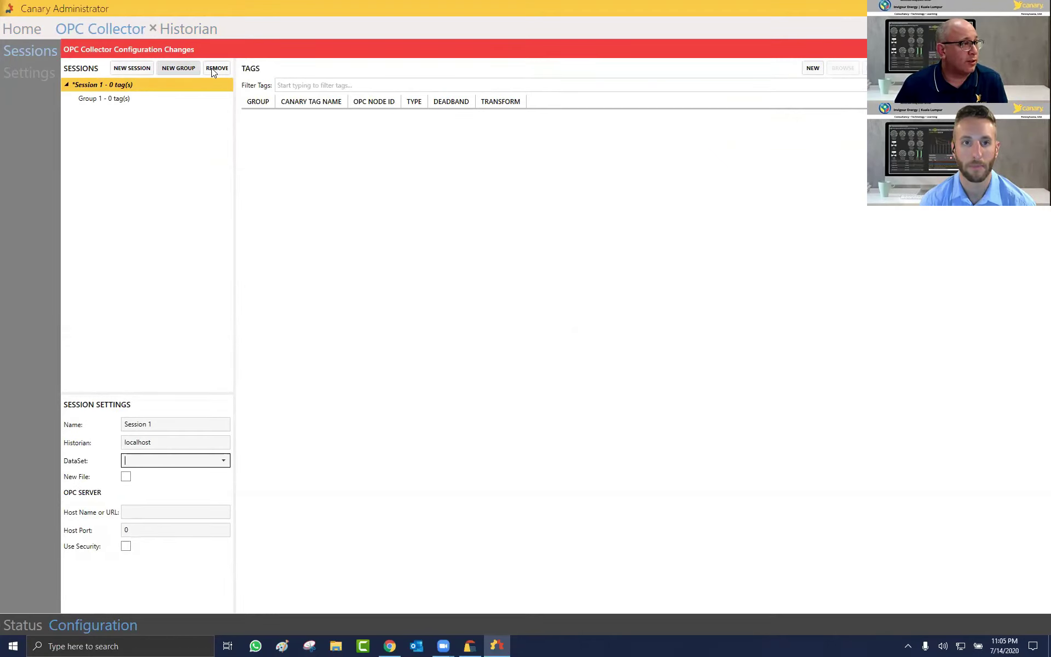
left_click(213, 68)
left_click(714, 295)
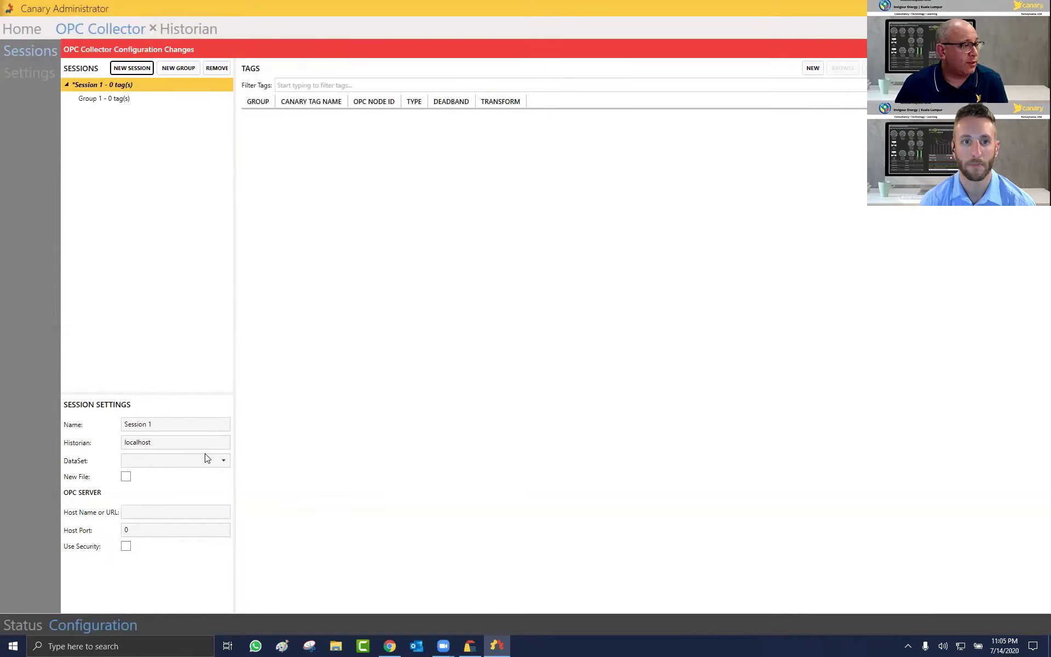
left_click(224, 461)
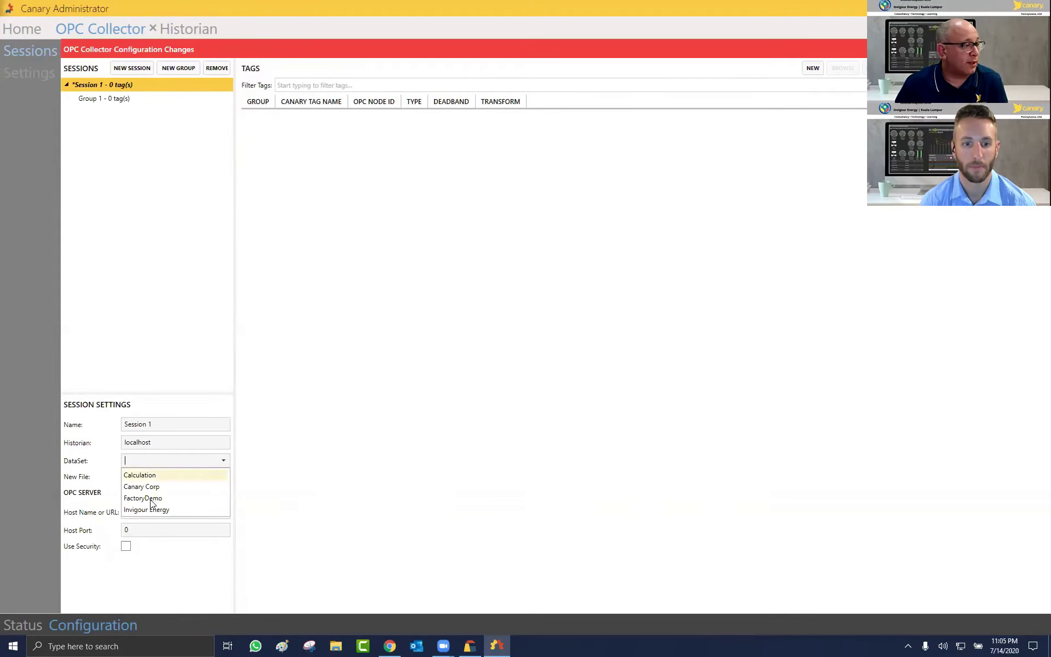
left_click(151, 511)
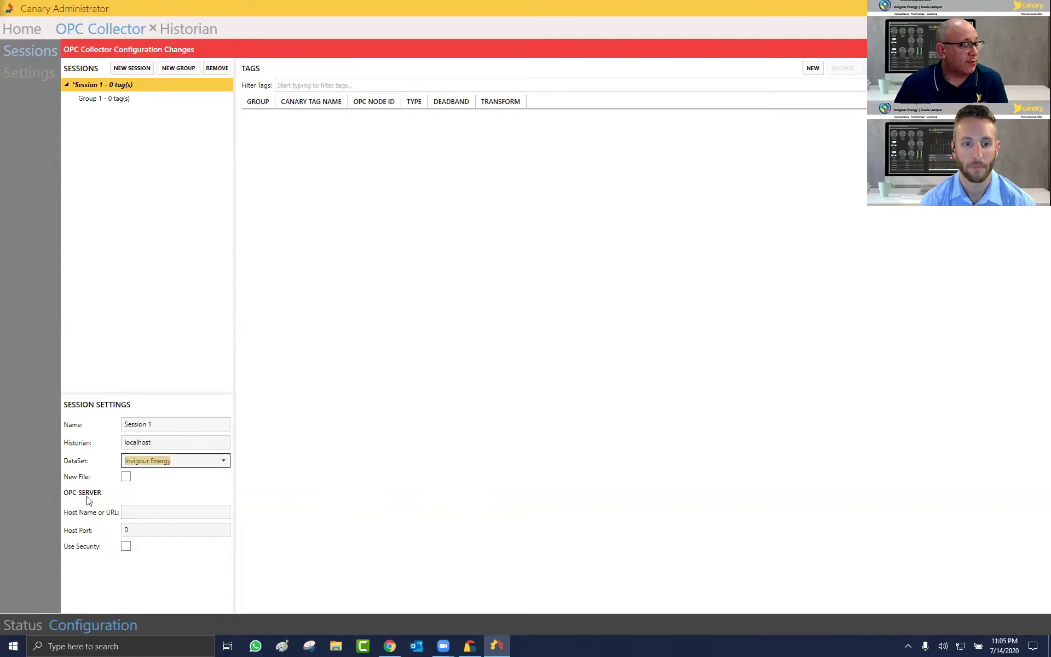
Step: Point the session at OPC server axiomdemo on port 49320 and save
left_click(134, 513)
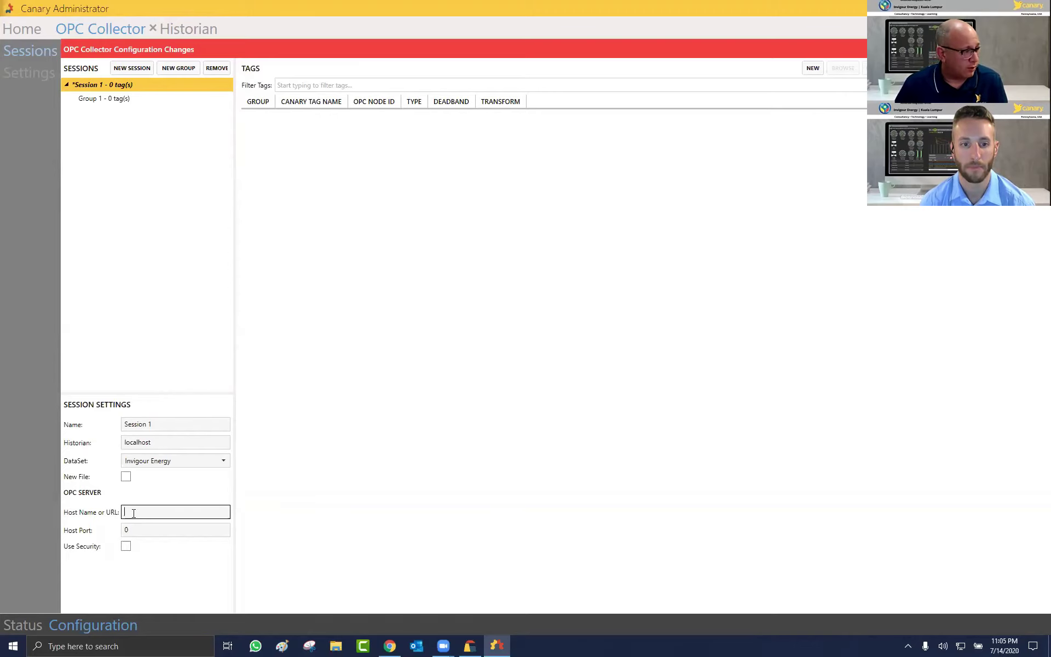
type("axio")
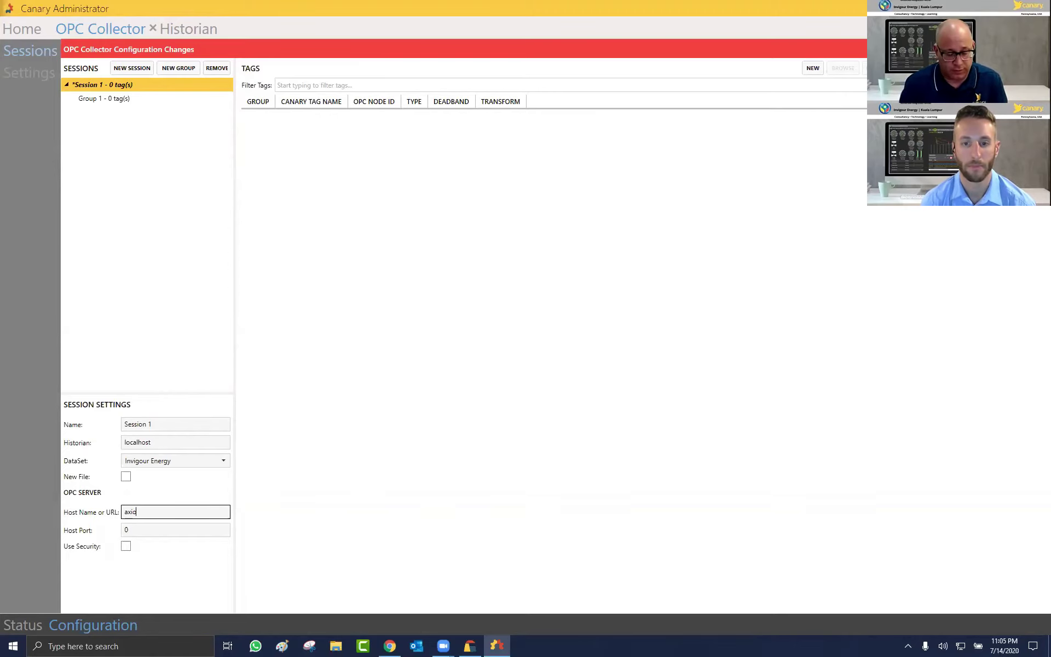
type("mdemo")
left_click(129, 532)
type("49320")
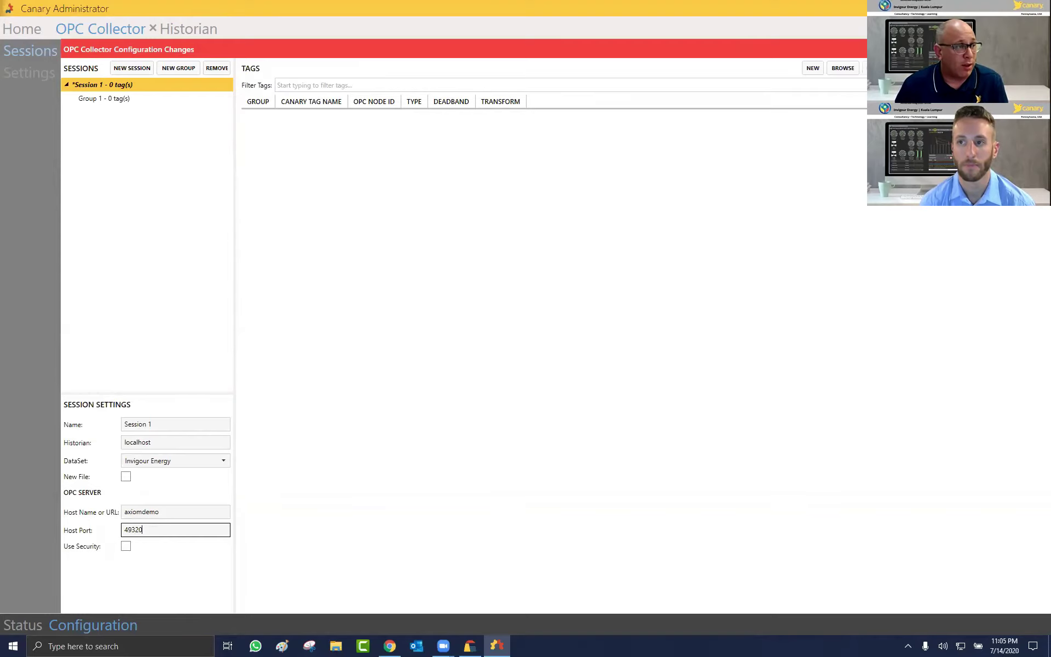
key("ctrl+s")
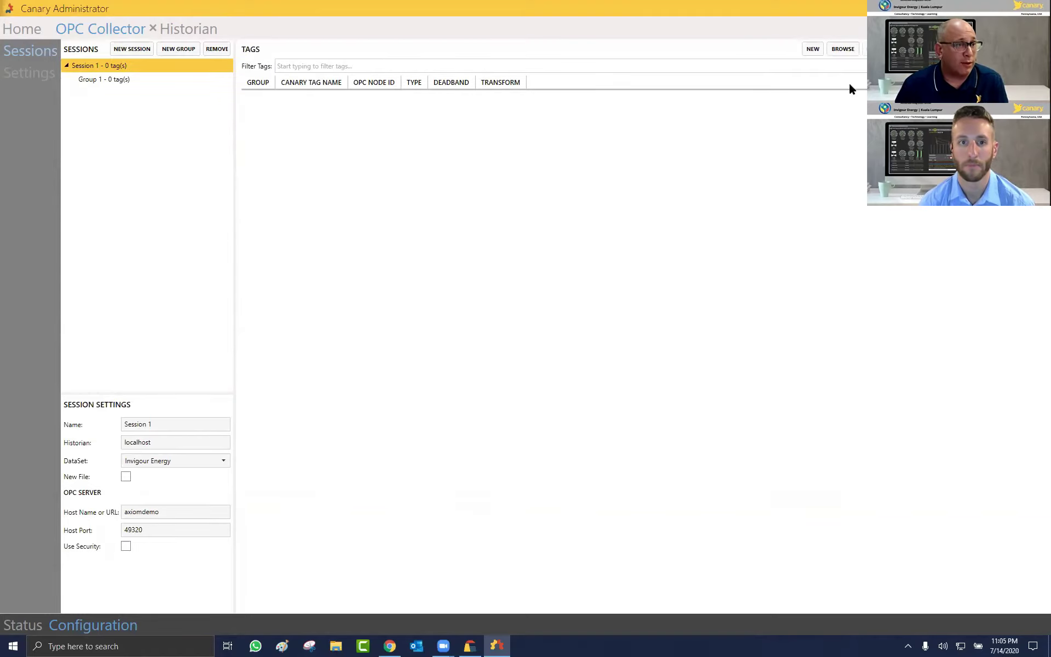
Step: Add nine Canary Well_1 tags, Barrels Per Day A1 through Charge Pump 2 Auto, to Group 1 and save
left_click(843, 50)
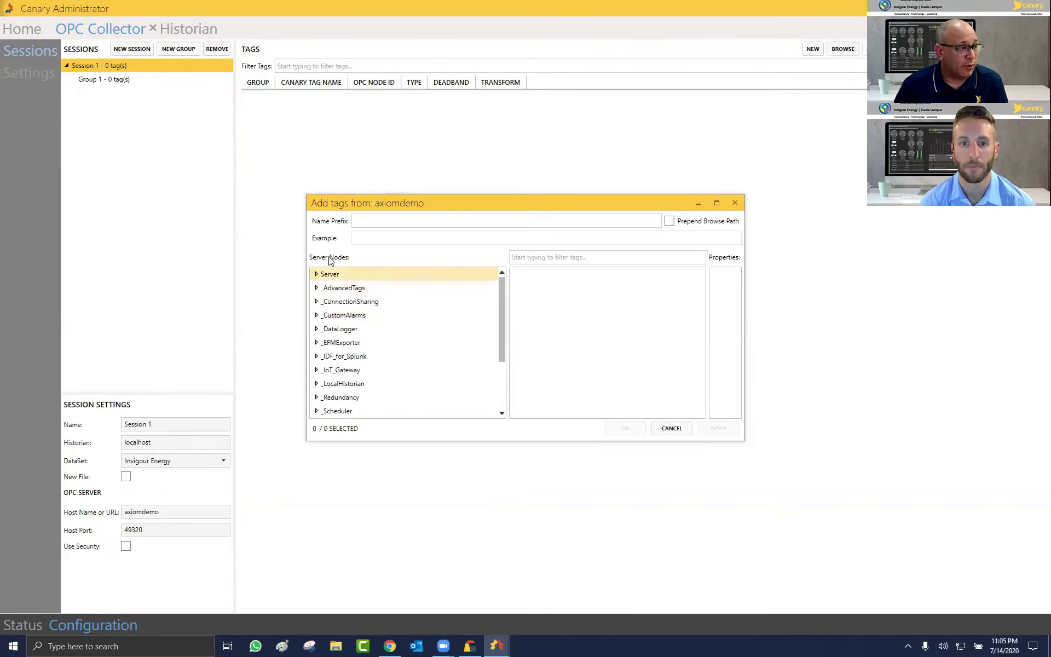
scroll(493, 317, "down", 1)
scroll(366, 420, "down", 3)
double_click(376, 411)
scroll(375, 410, "down", 5)
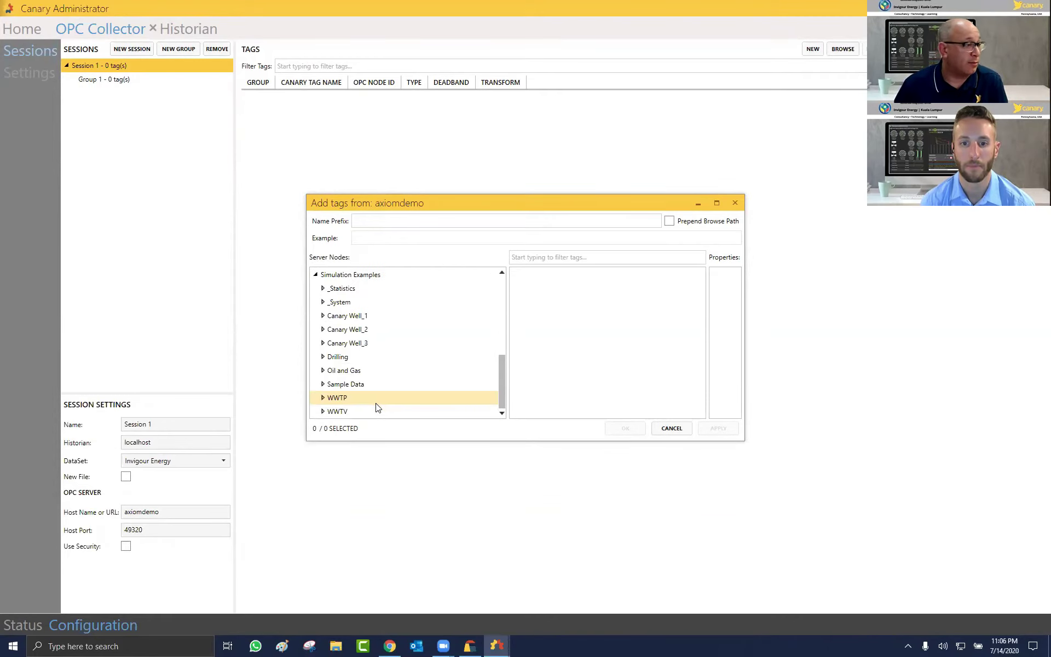
left_click(352, 320)
left_click(588, 277)
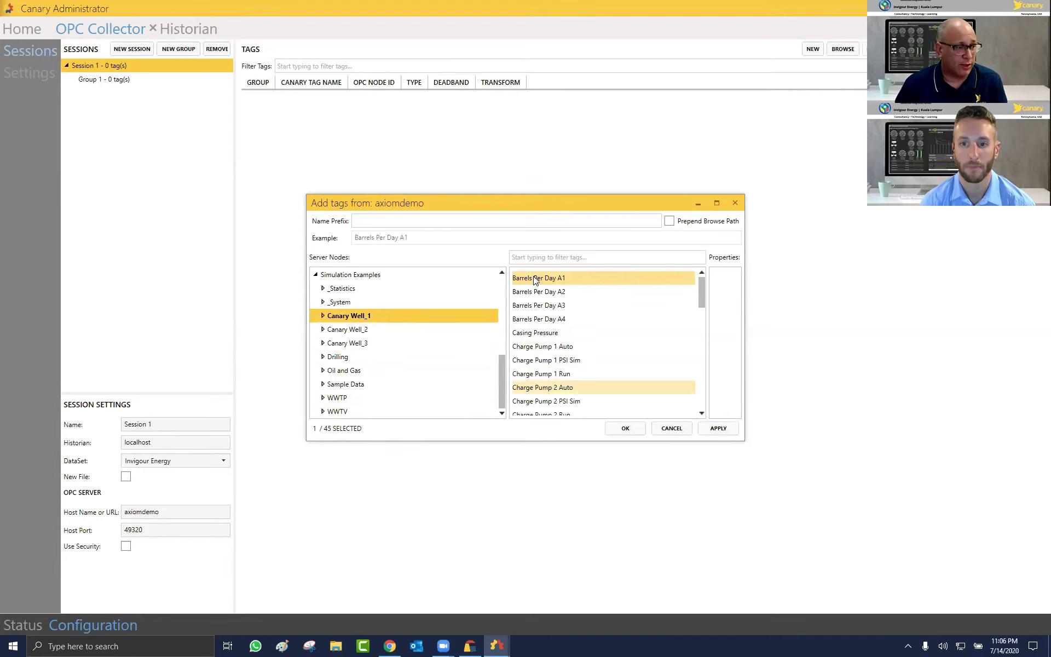
left_click_drag(535, 280, 535, 366)
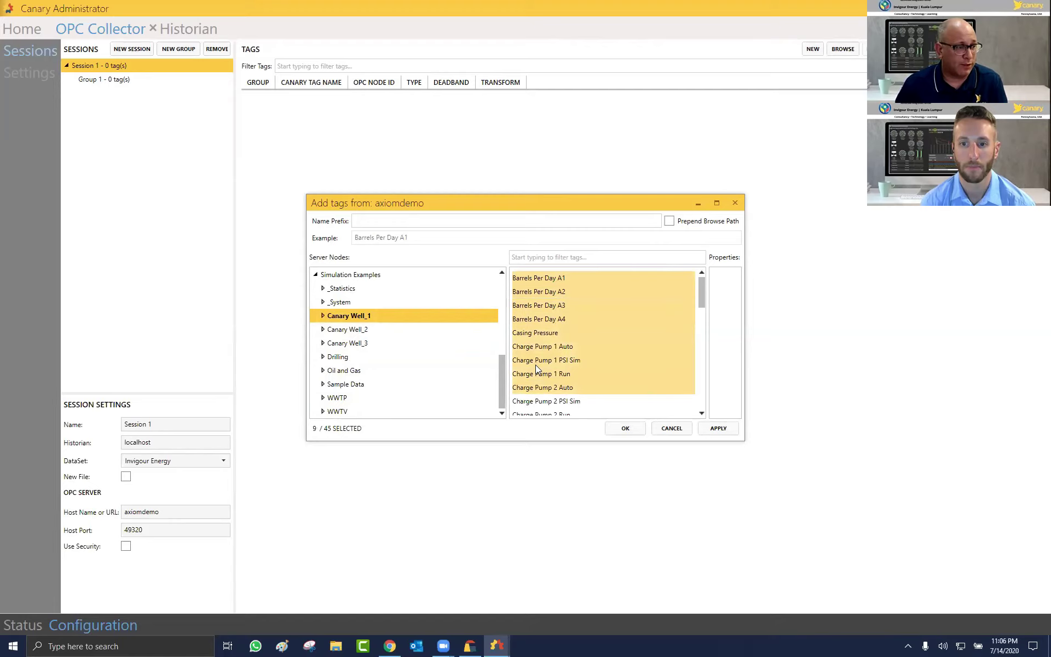
left_click(636, 429)
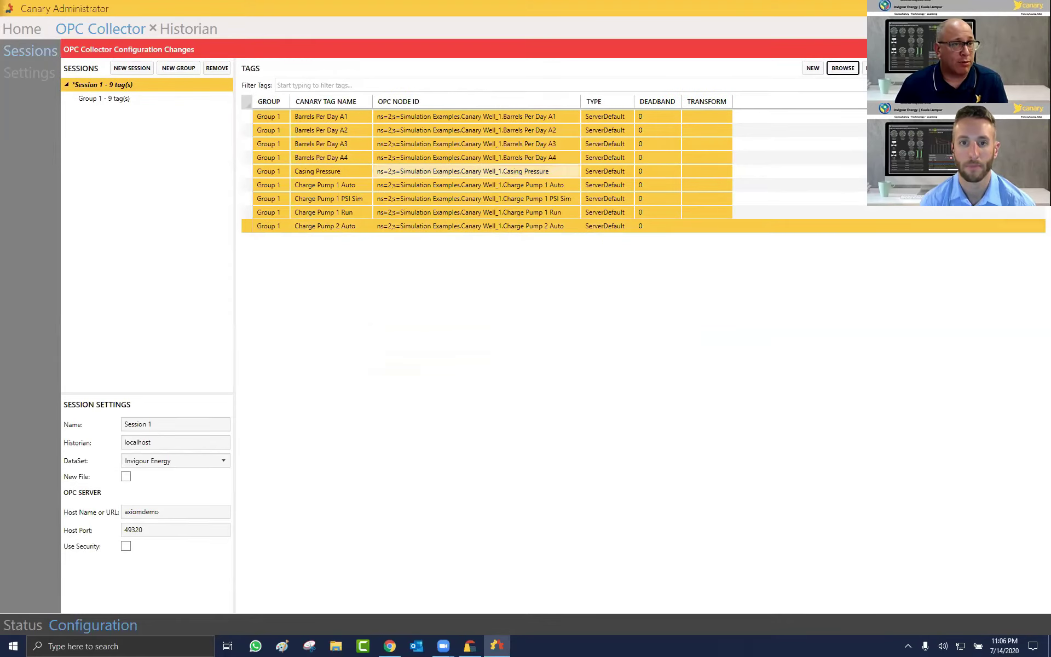
key("ctrl+s")
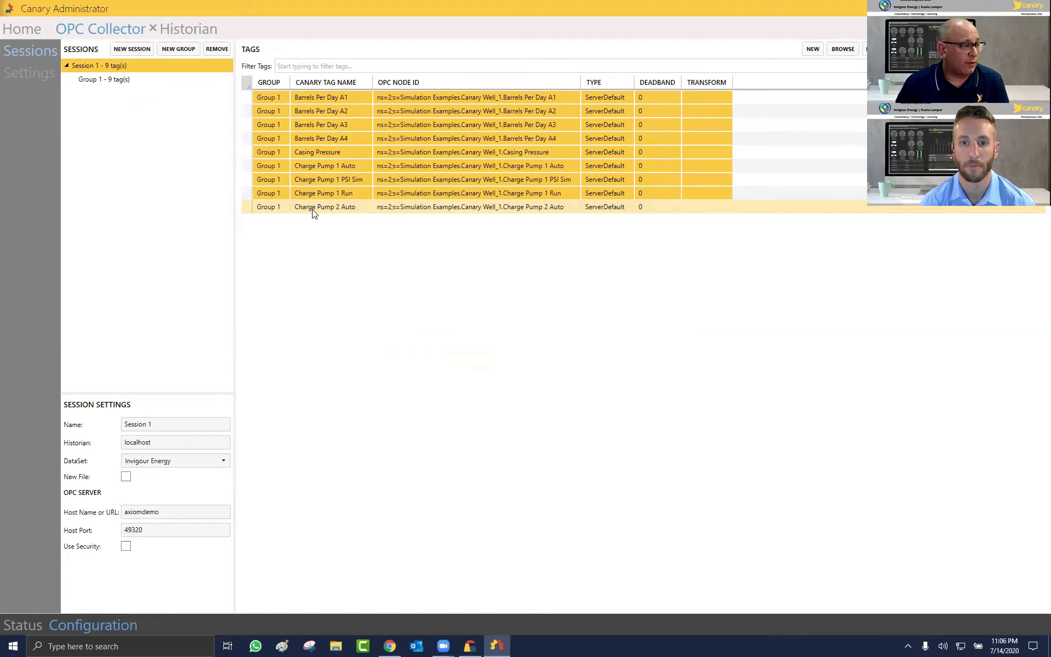
Step: Review the Charge Pump 1 PSI Sim tag and Group 1 settings, then check collector status
left_click(390, 175)
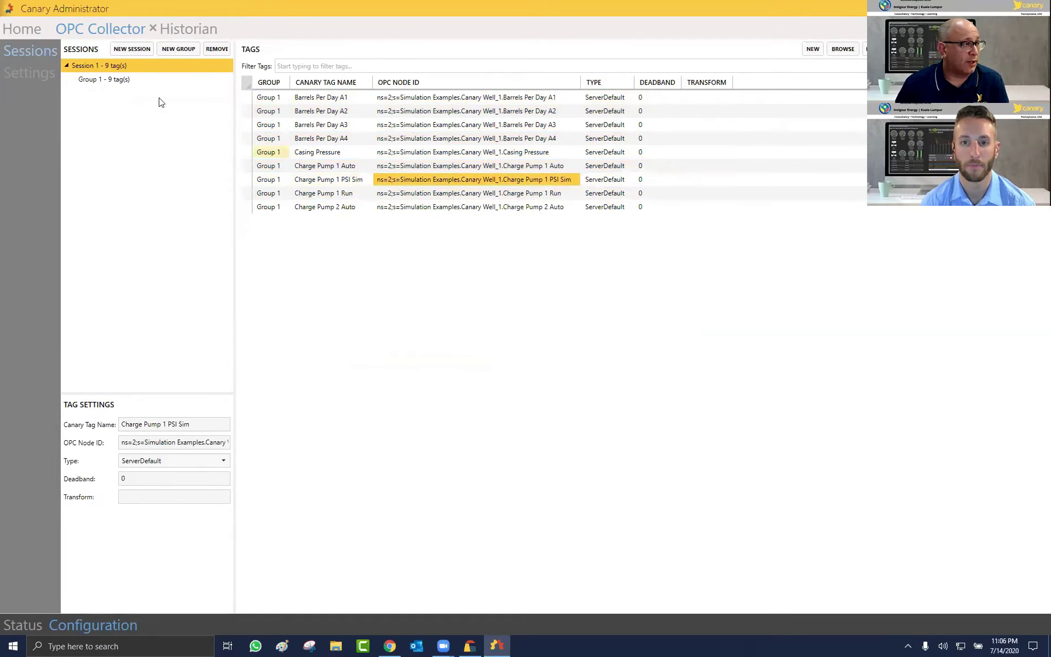
left_click(121, 83)
left_click(138, 425)
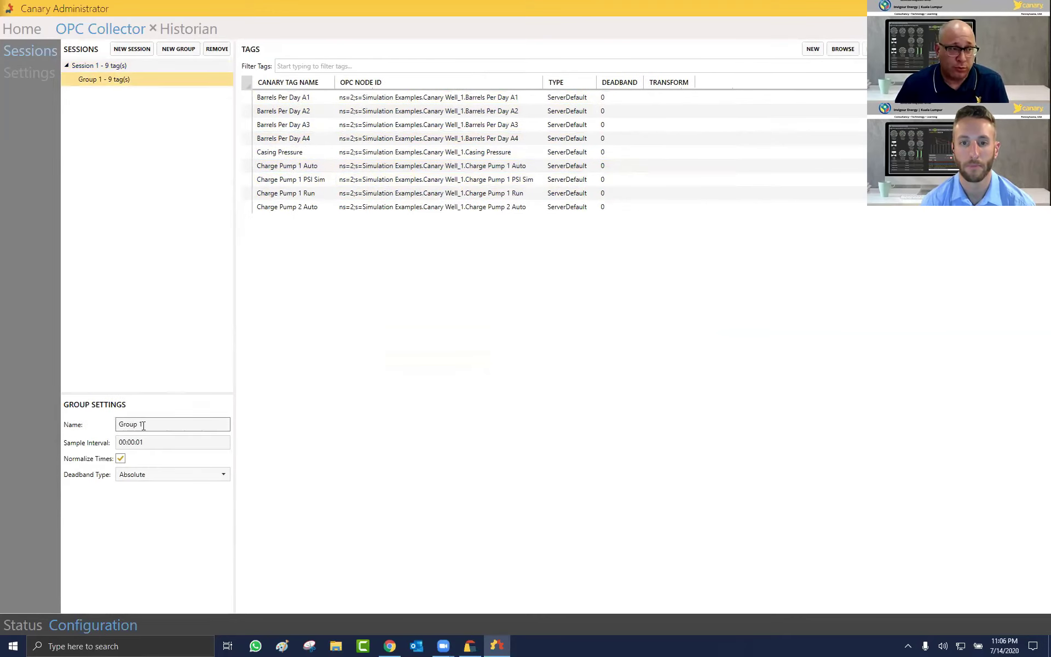
left_click(140, 446)
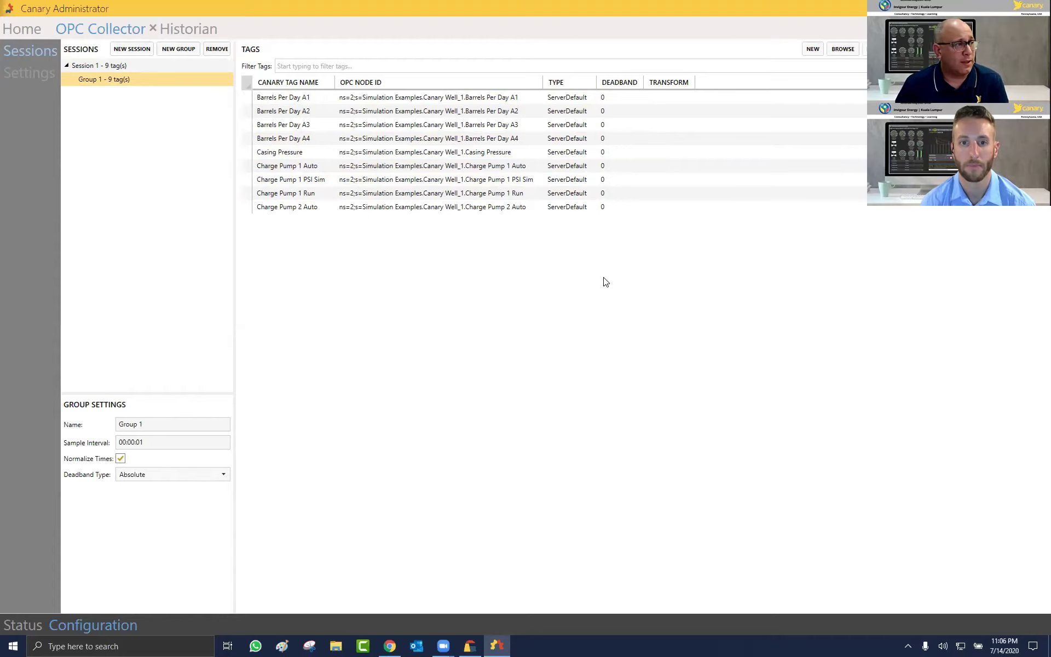
left_click(20, 625)
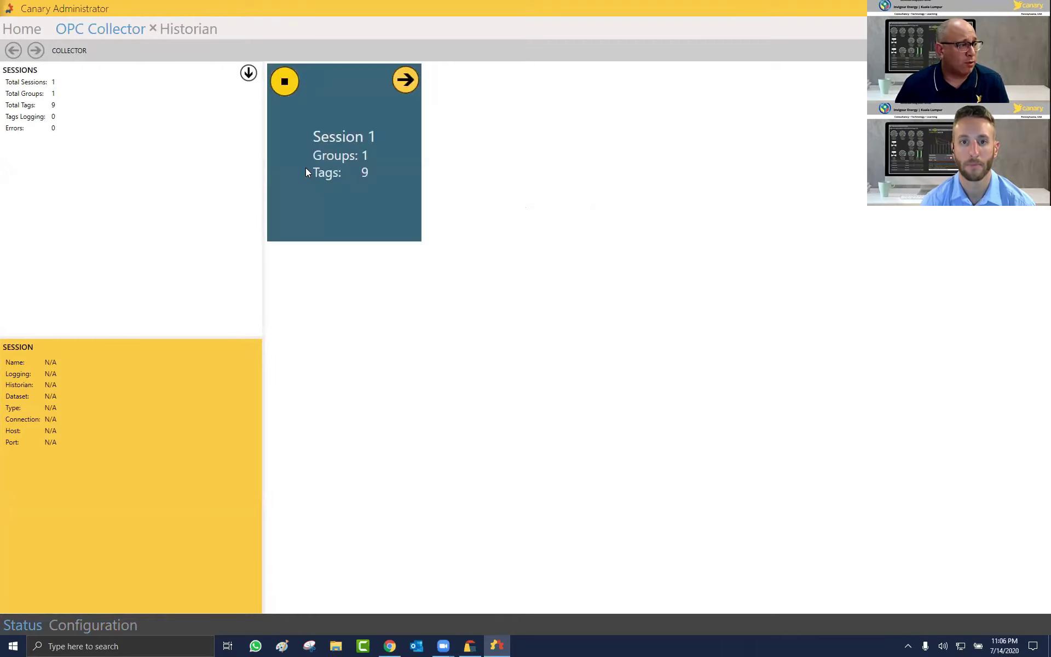
Step: Open the Invigour Energy Jul 14 2020 historian file and view Barrels Per Day A1's logged values
left_click(187, 30)
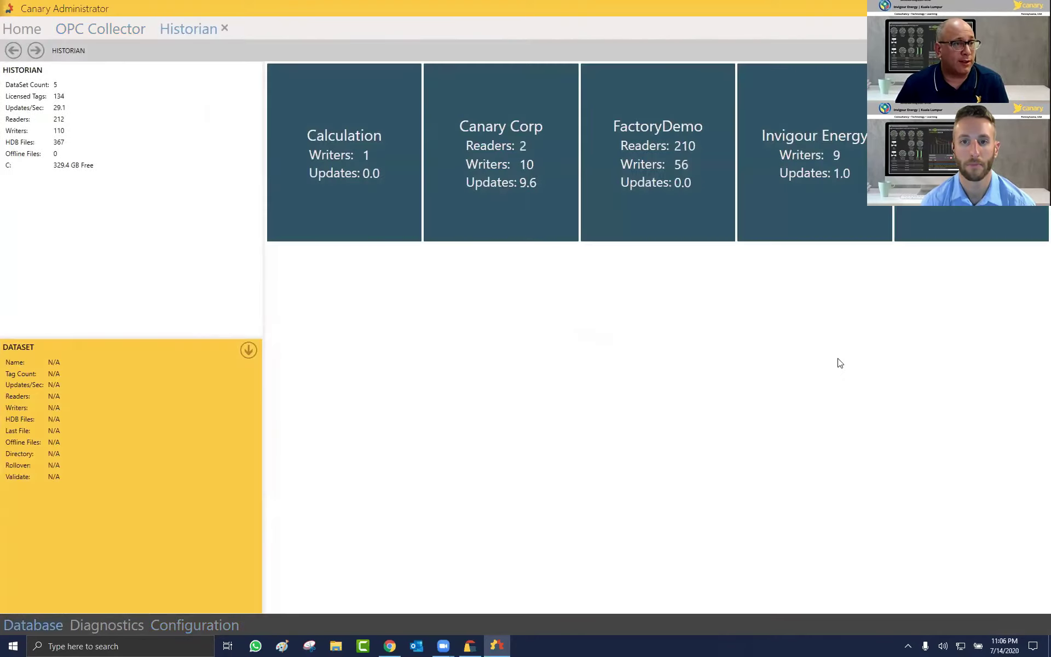
left_click(839, 162)
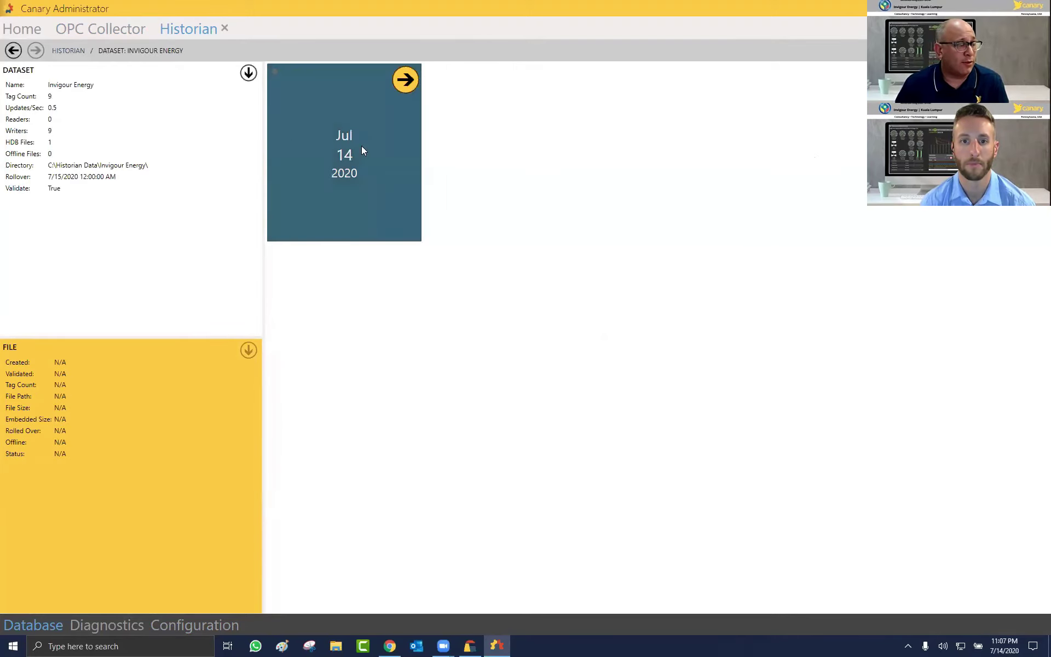
left_click(349, 174)
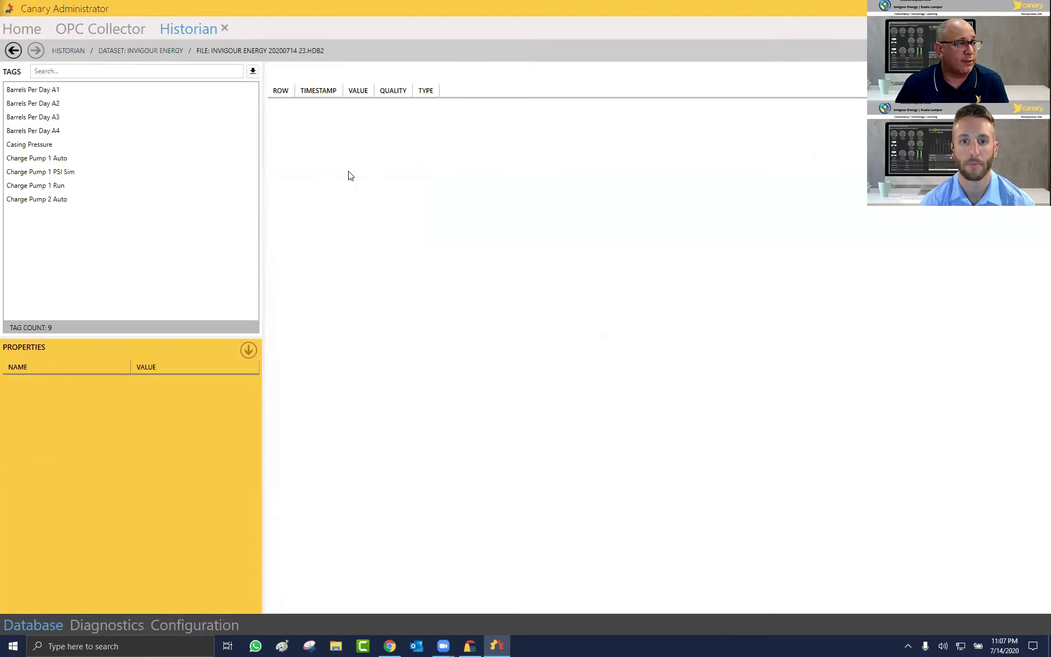
left_click(28, 90)
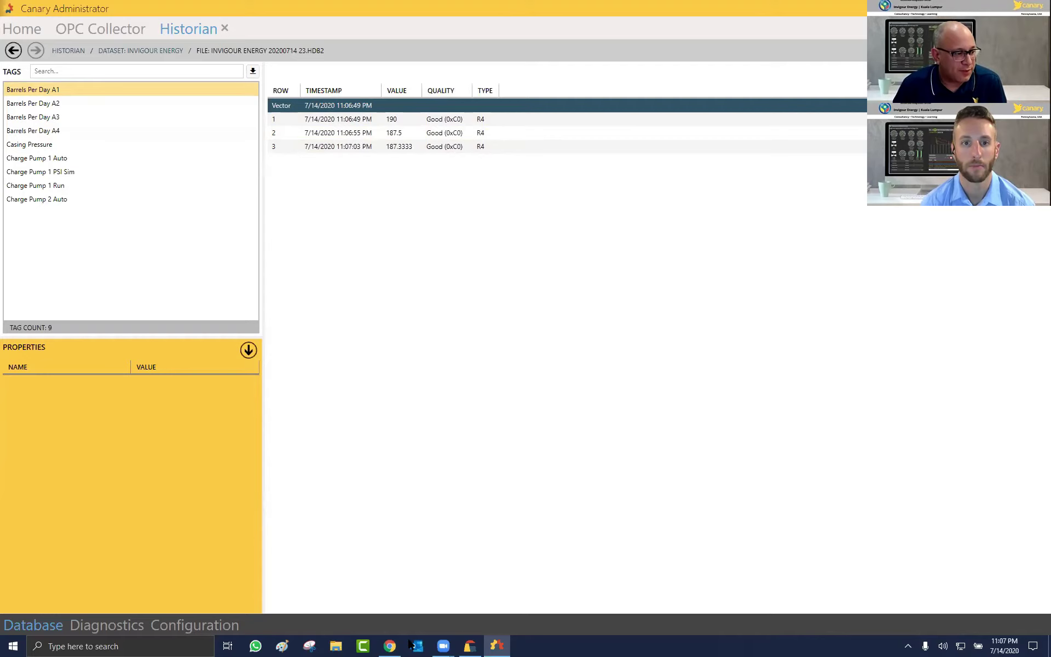
left_click(389, 646)
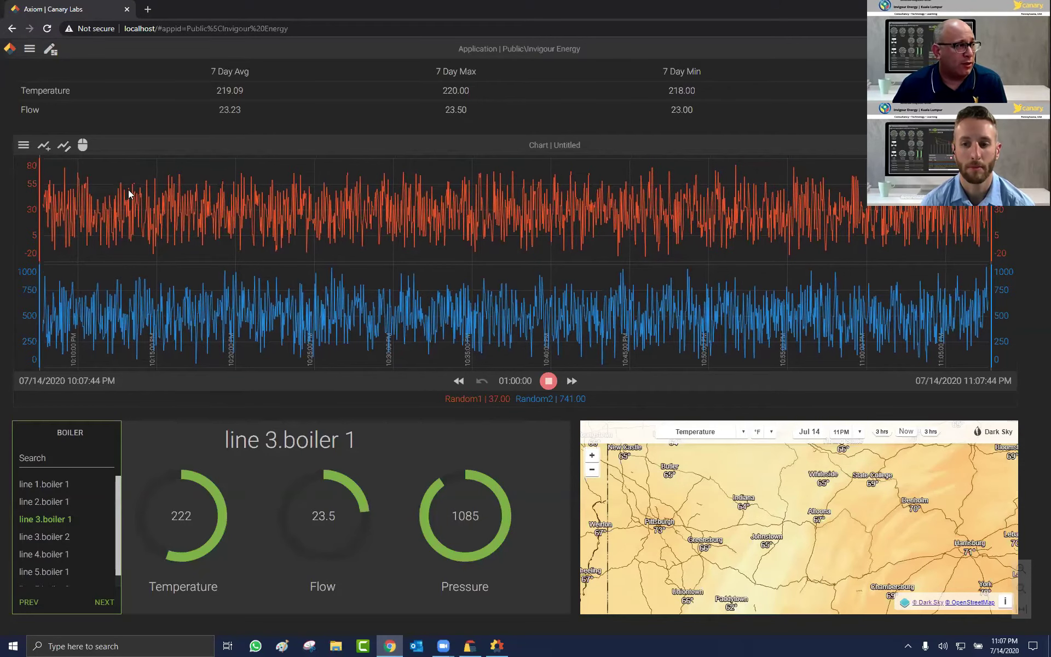
Step: Open the Axiom menu on the Invigour Energy dashboard
left_click(27, 49)
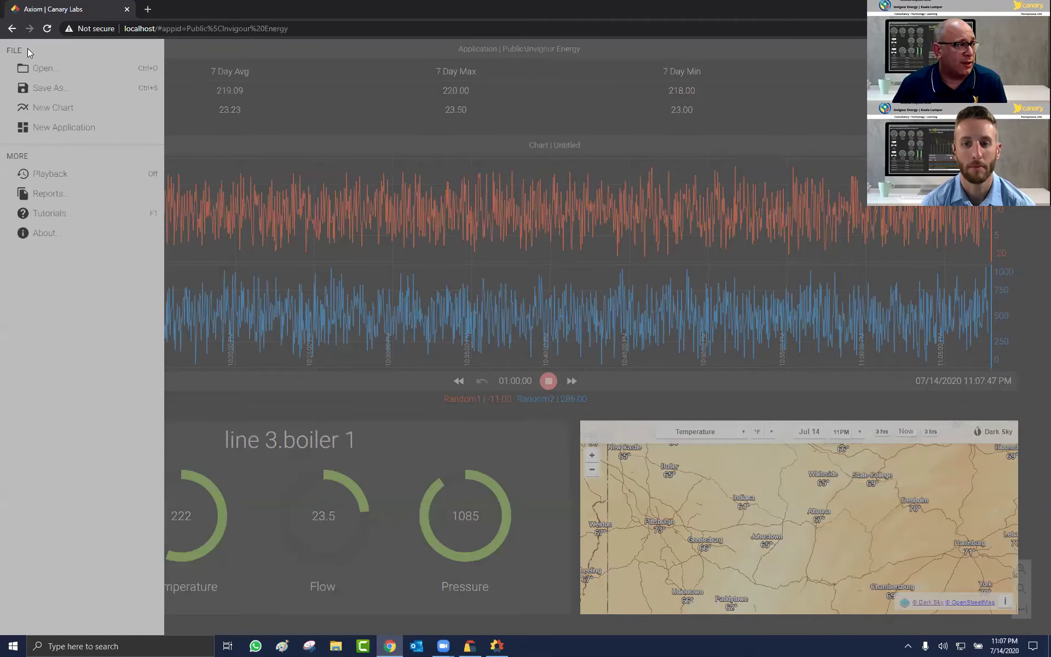
Step: Create a new Axiom application and size its Screen1 to 1870 by 1080
left_click(57, 127)
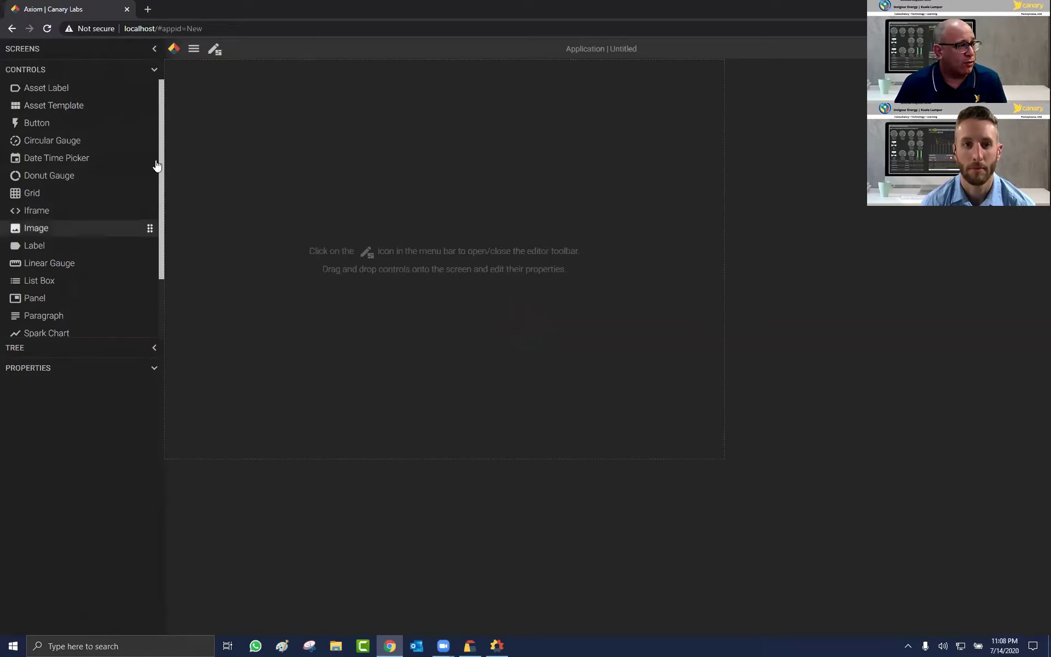
left_click(571, 364)
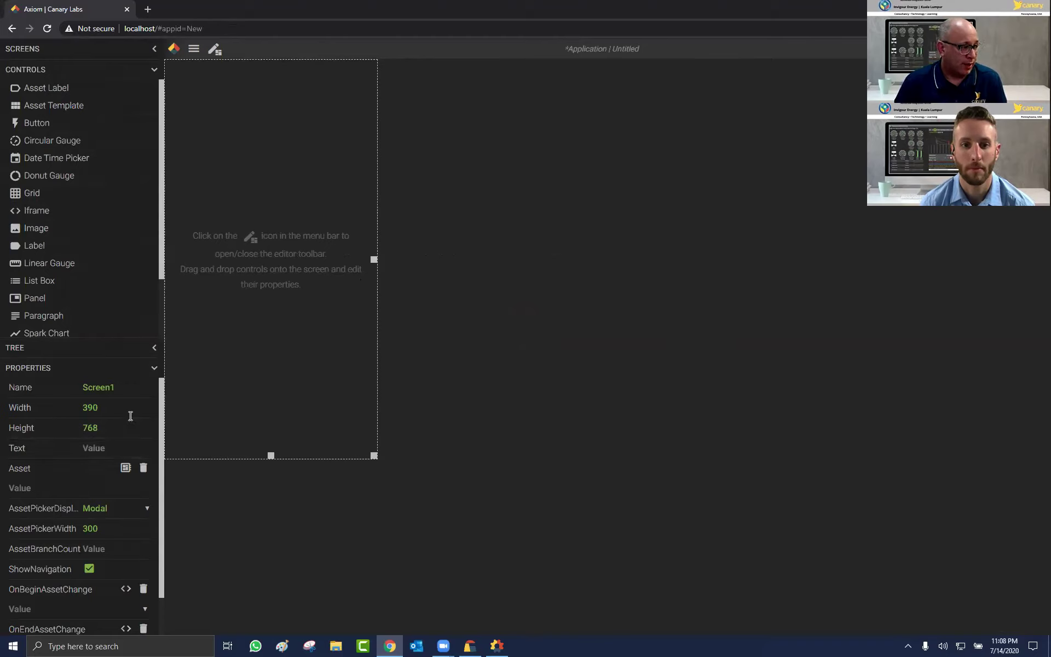
left_click(91, 409)
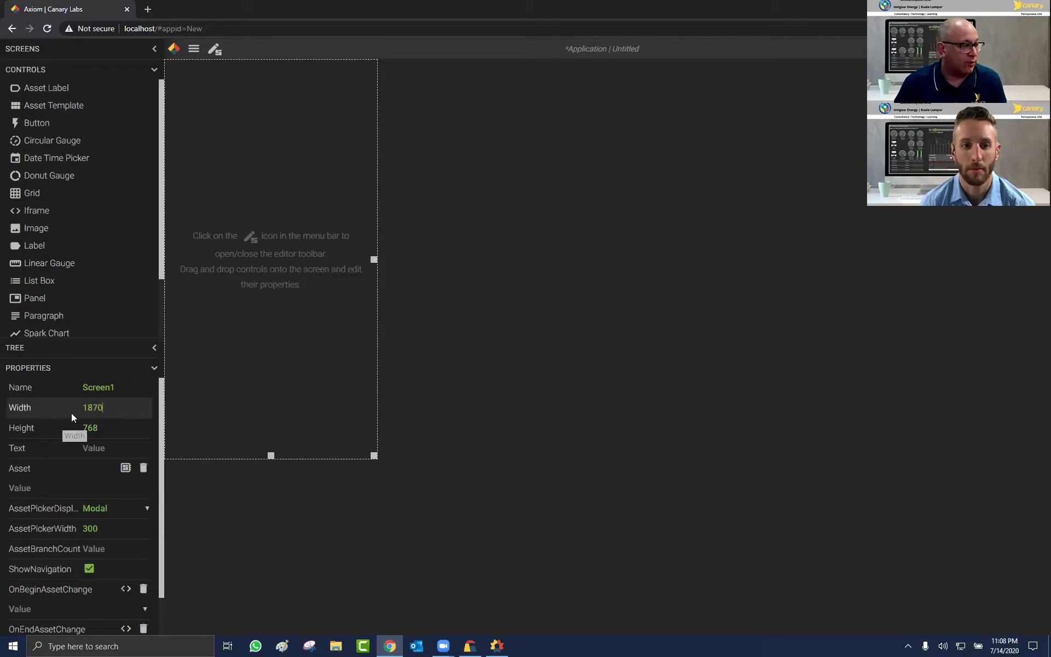
type("1870")
left_click(63, 428)
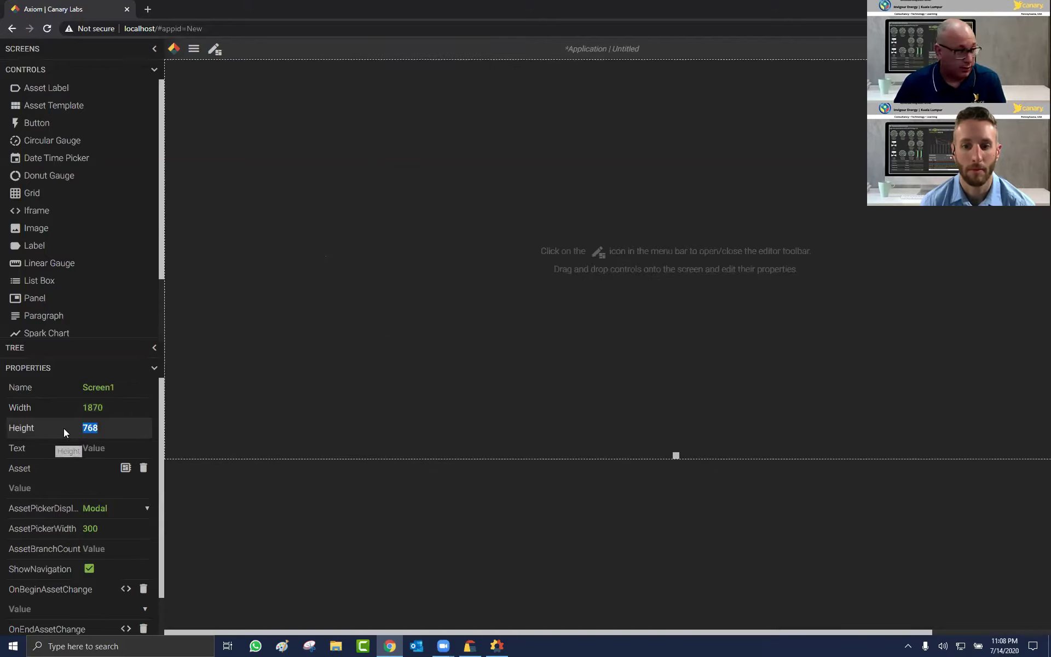
type("1080")
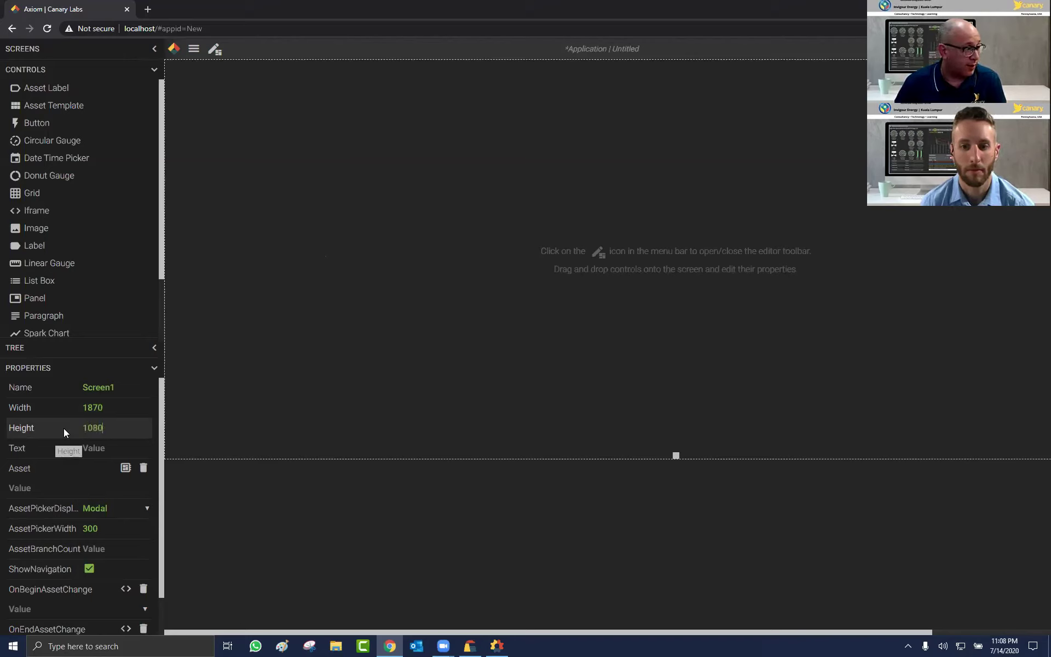
key("Tab")
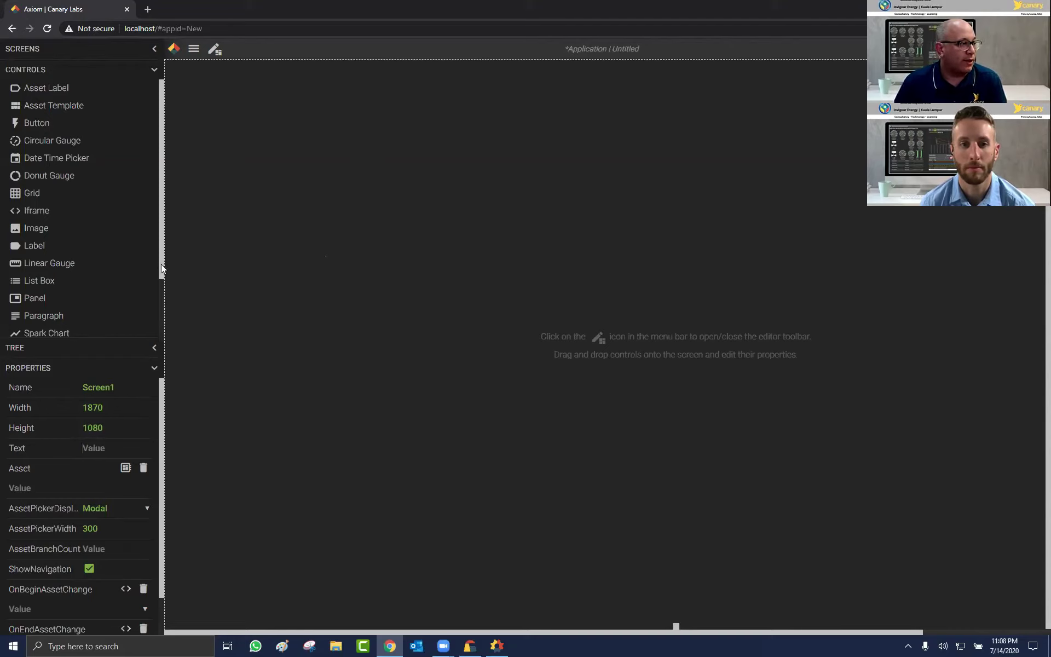
Step: Place a Trend Graph on Screen1 at 30, 252, sized 1,560 by 600
scroll(122, 305, "down", 1)
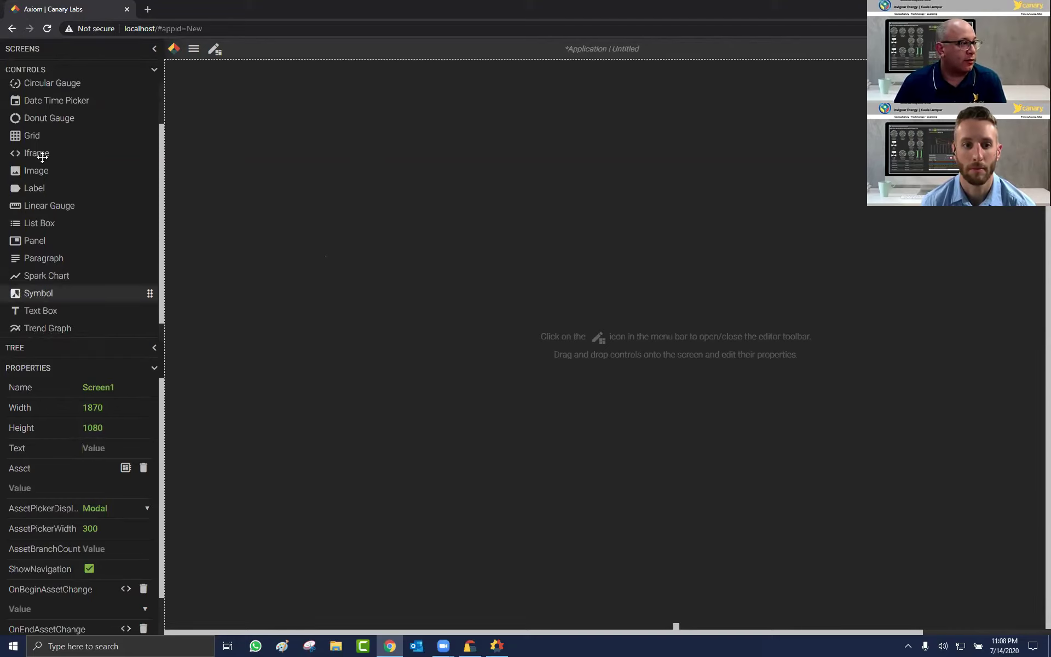
left_click_drag(47, 328, 463, 245)
left_click_drag(581, 262, 307, 215)
left_click_drag(505, 362, 1031, 361)
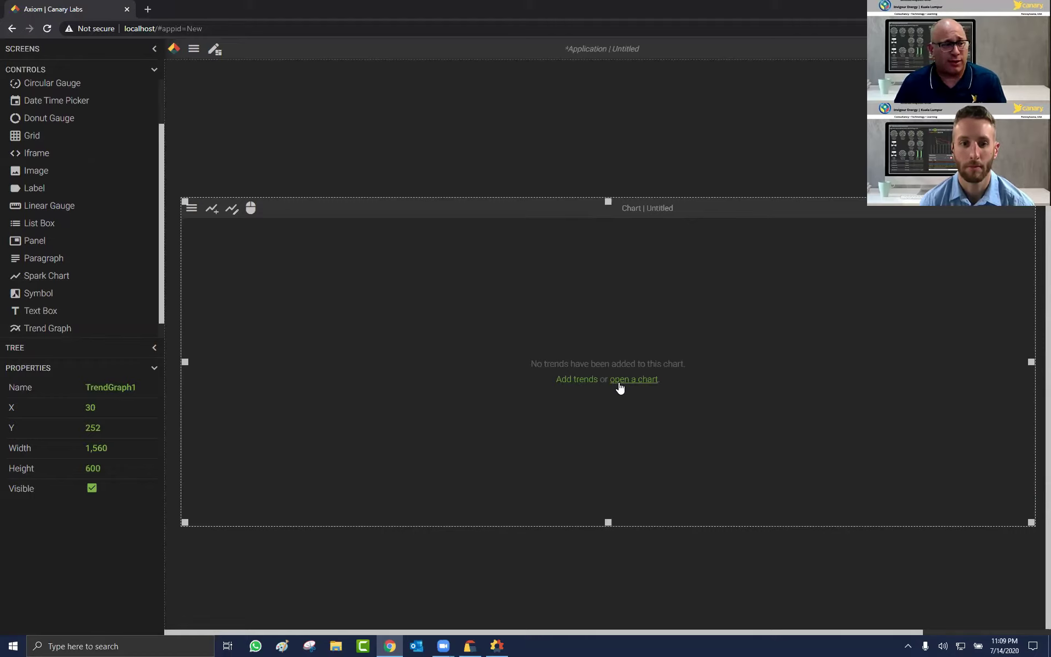
left_click(585, 384)
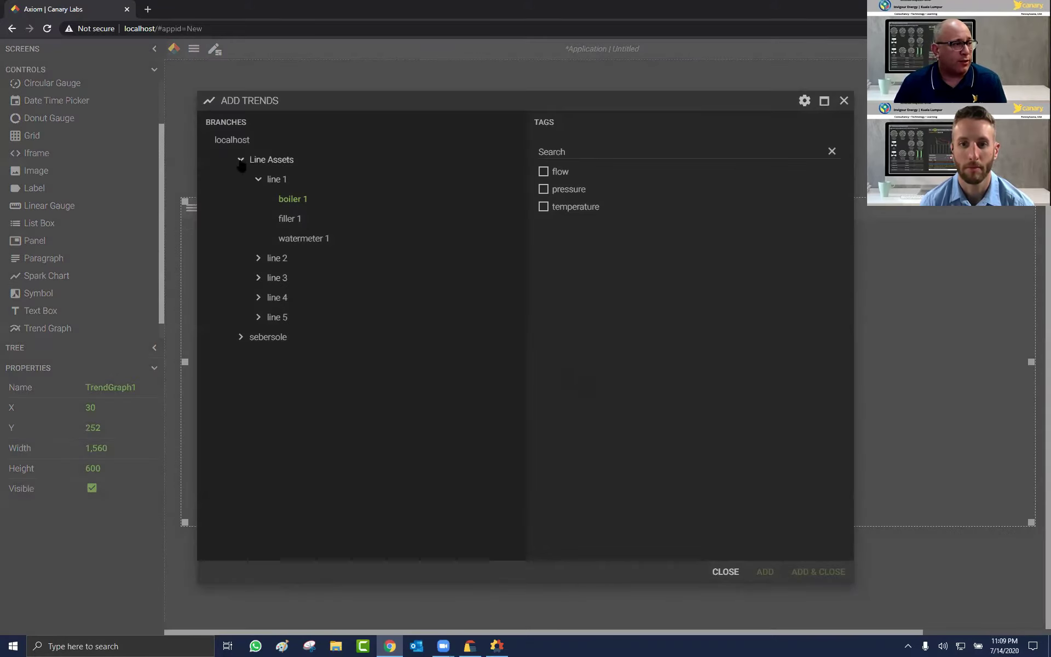
Step: Add Barrels Per Day A1–A4 from the Invigour Energy dataset to the trend graph
left_click(241, 162)
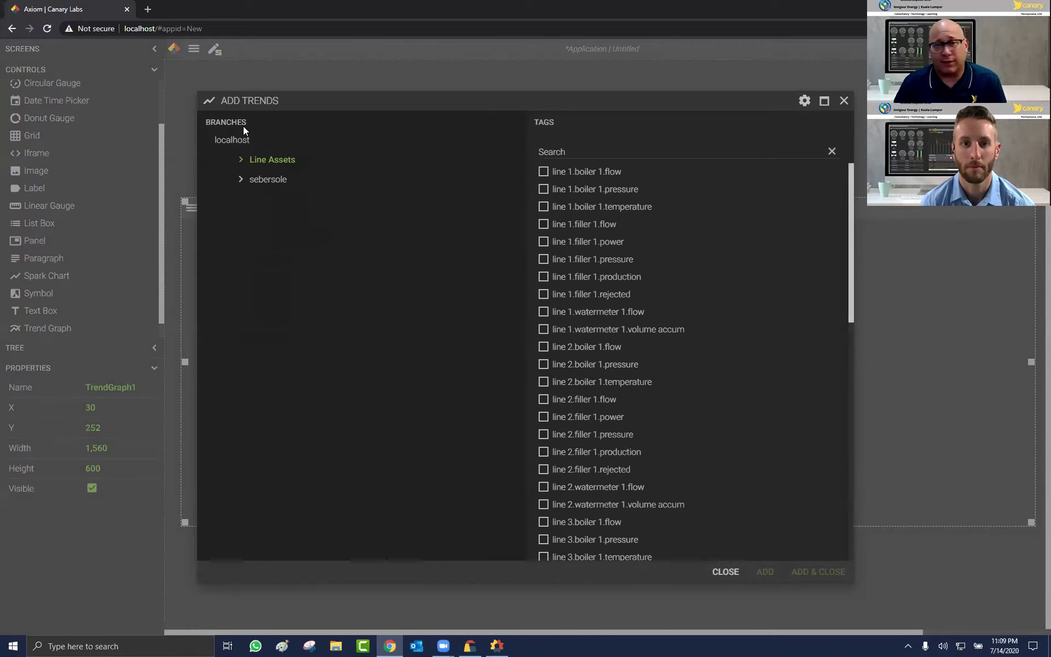
left_click(241, 180)
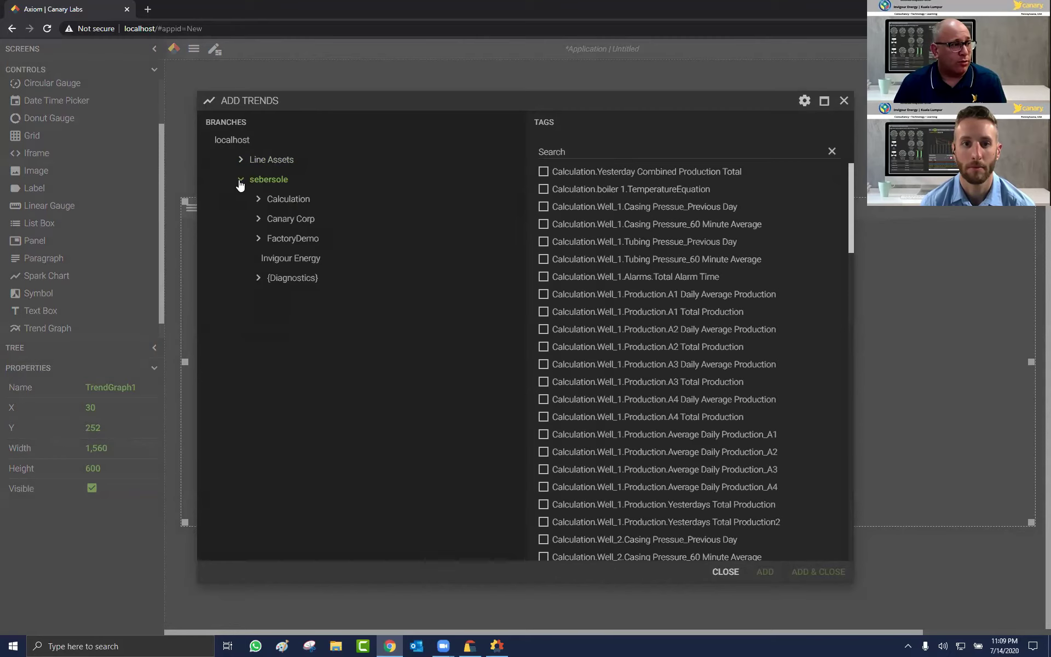
left_click(292, 268)
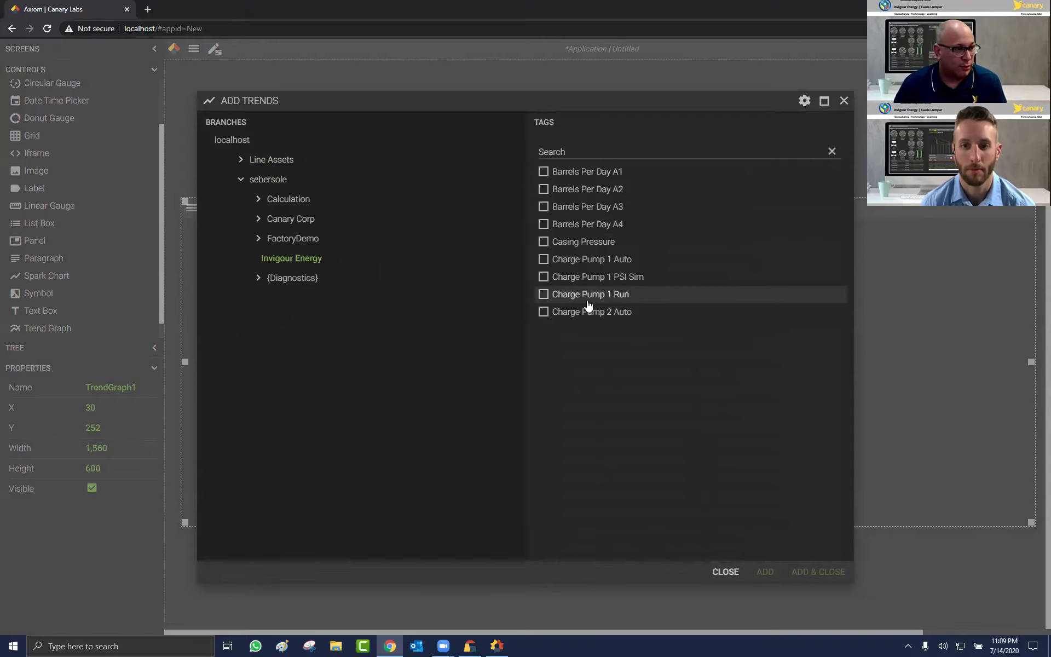
left_click(543, 171)
left_click(543, 188)
left_click(543, 206)
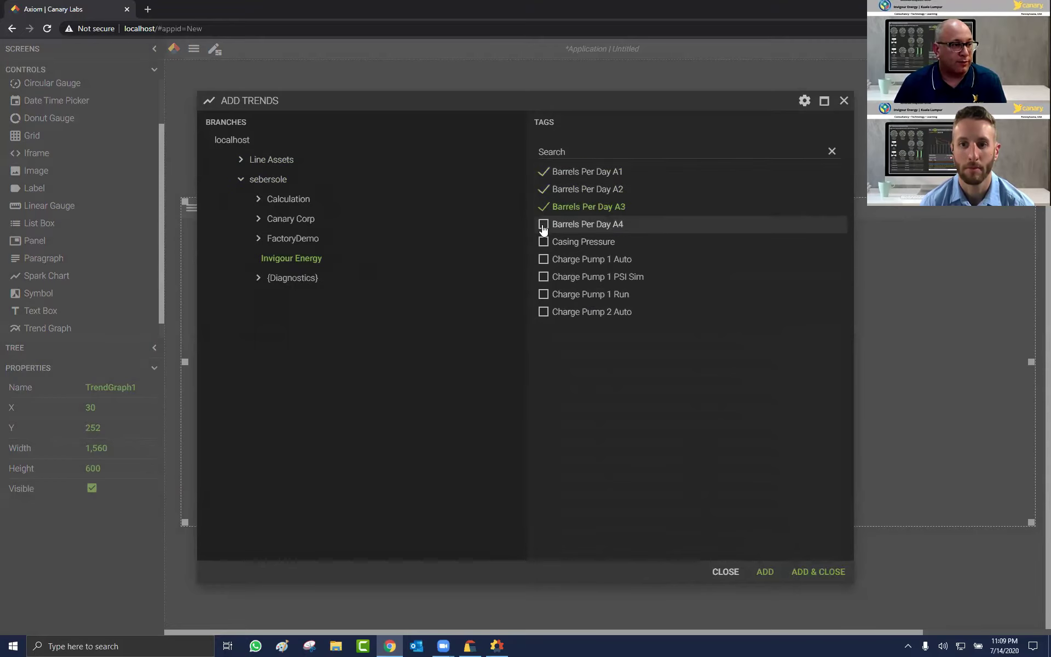
left_click(580, 224)
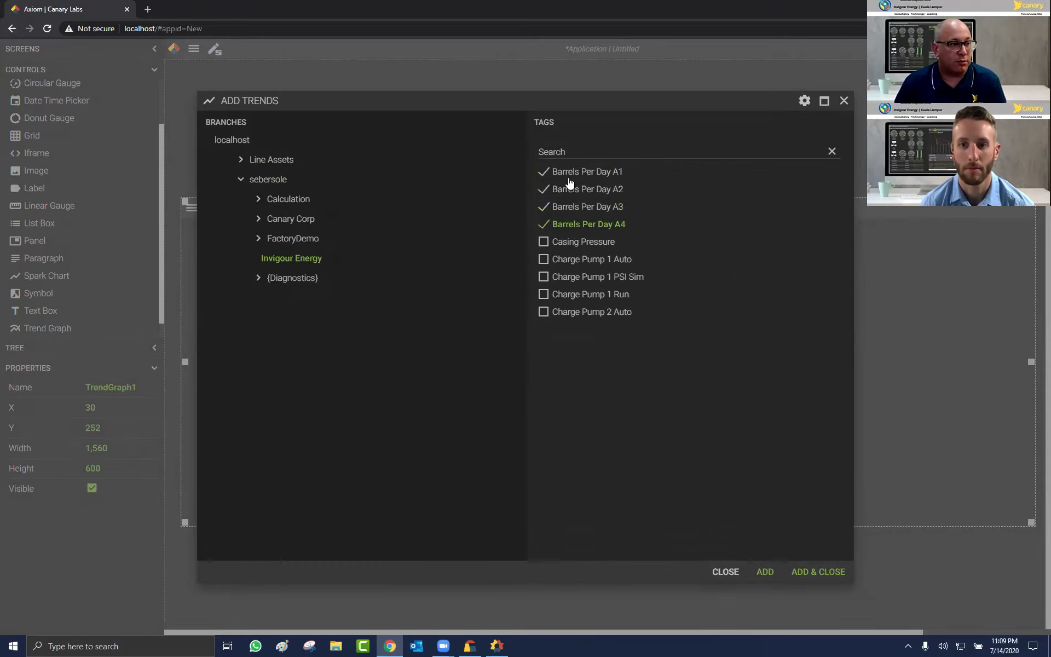
left_click(817, 575)
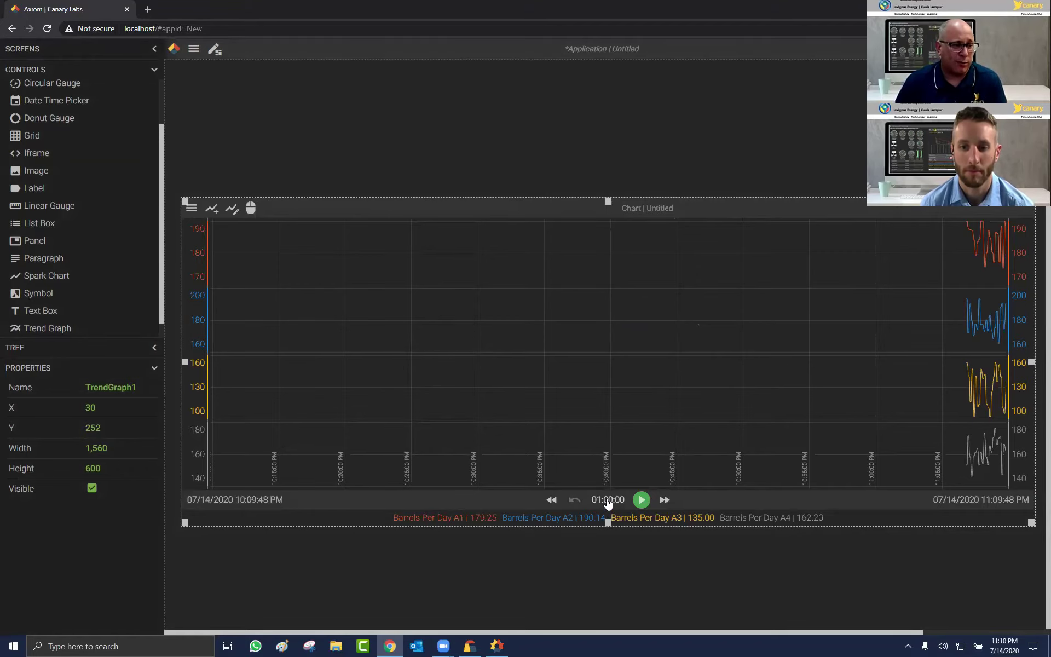
left_click(607, 499)
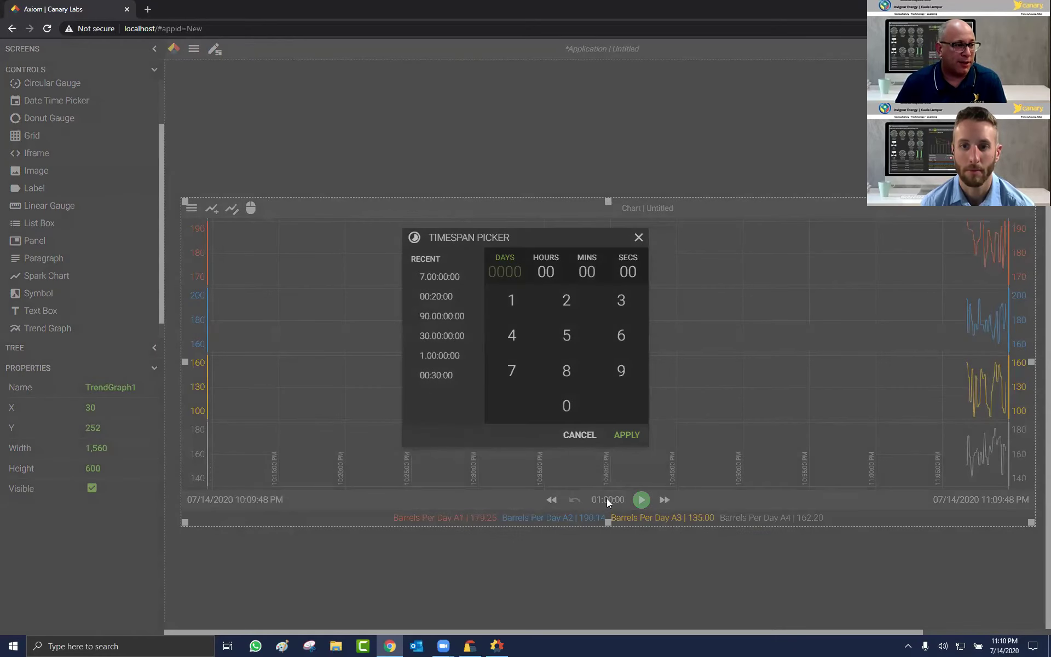
Step: Set the trend graph to a live, continuously updating five-minute window of the Barrels Per Day trends
left_click(587, 272)
left_click(567, 335)
left_click(637, 438)
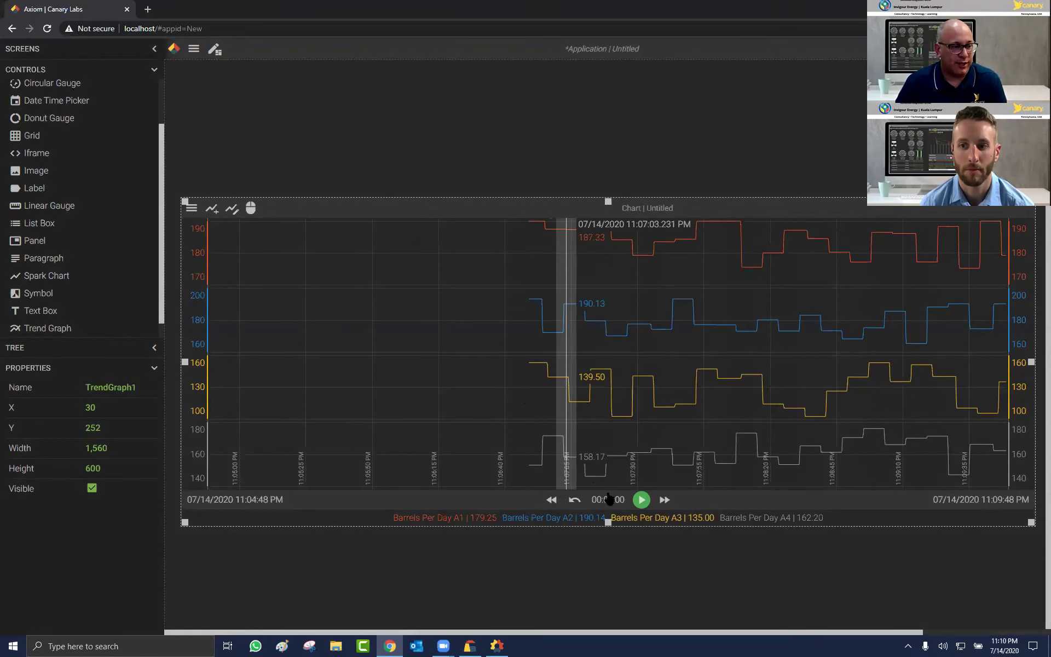
left_click(641, 499)
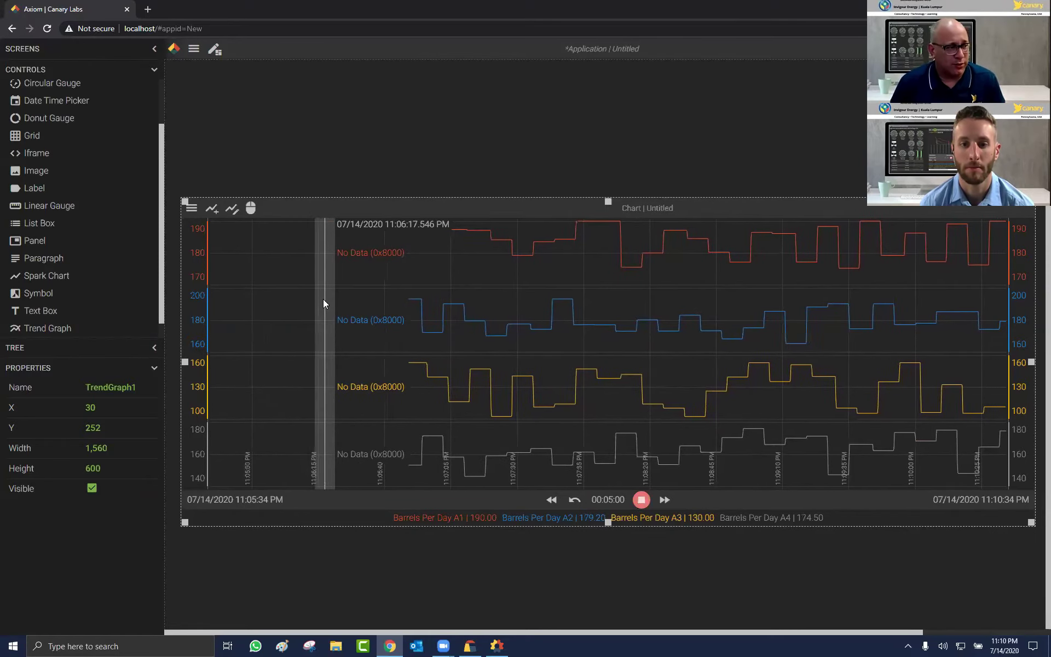
left_click(232, 210)
Step: Replace the four Barrels Per Day trends with Canary Corp Functions.Random1 through Random4
left_click(284, 210)
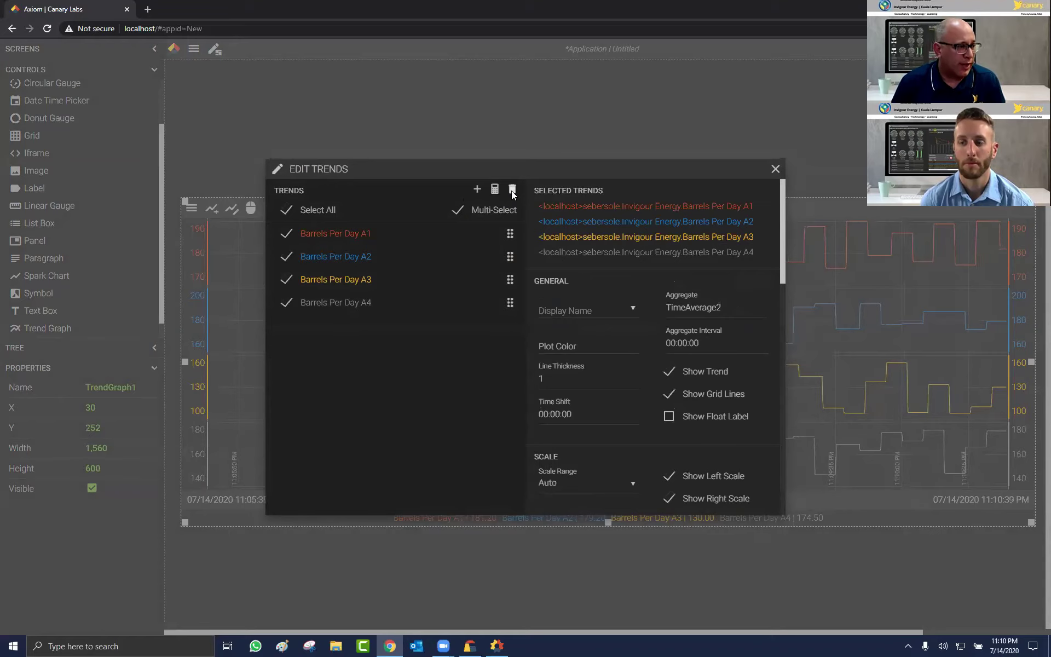
left_click(511, 190)
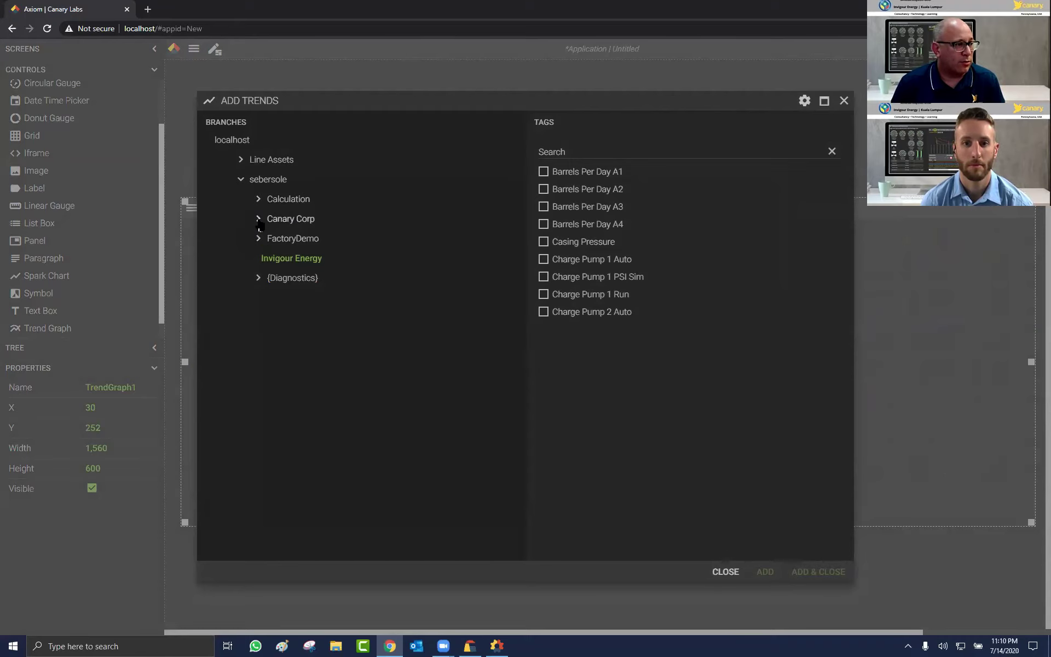
left_click(259, 220)
left_click(543, 172)
left_click(542, 188)
left_click(543, 206)
left_click(543, 224)
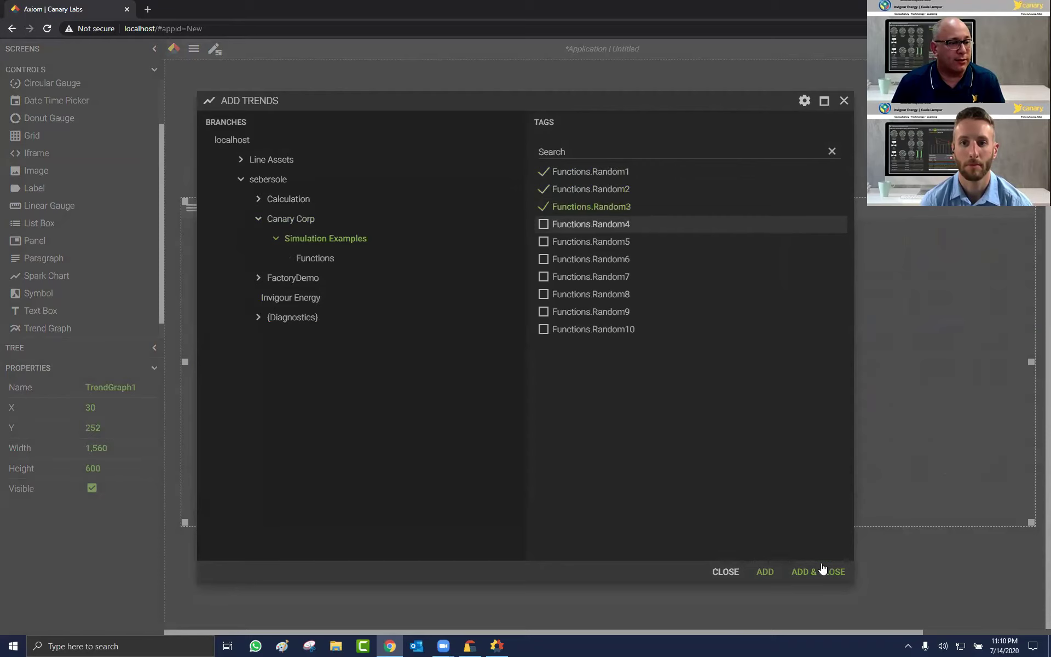
left_click(817, 571)
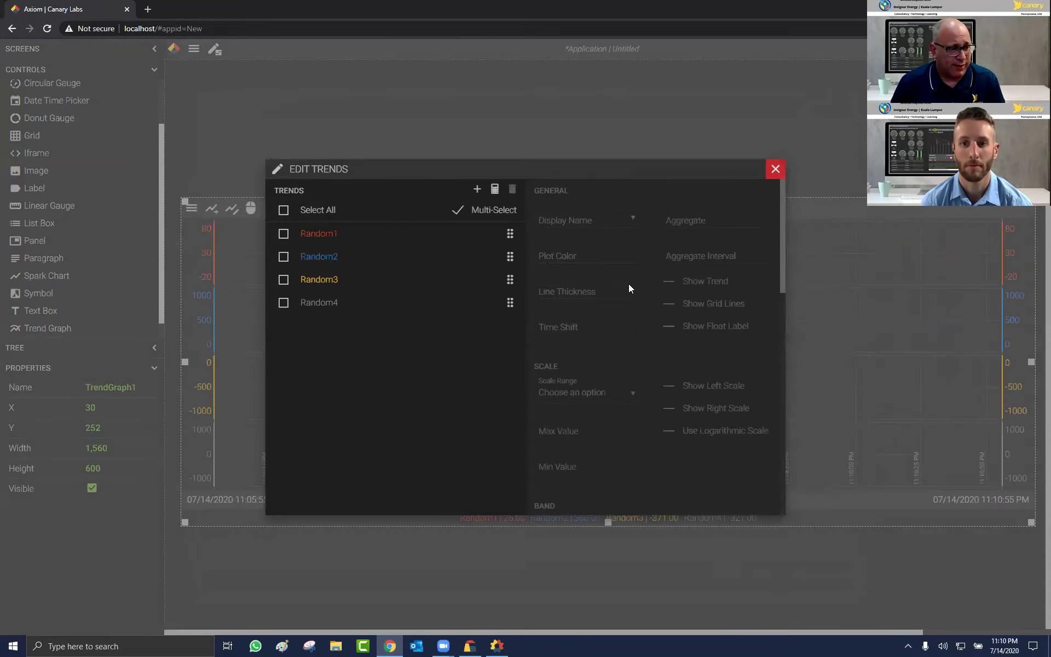
left_click(775, 169)
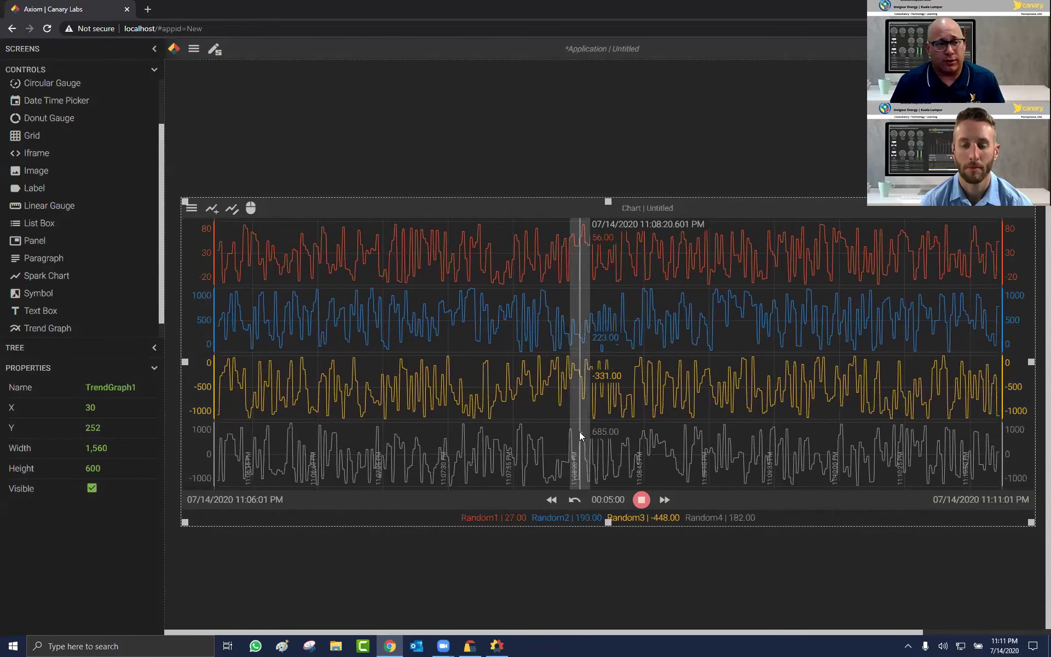
Step: Pause the chart, delete the trend graph, and set the time span picker to 1 day
left_click(642, 502)
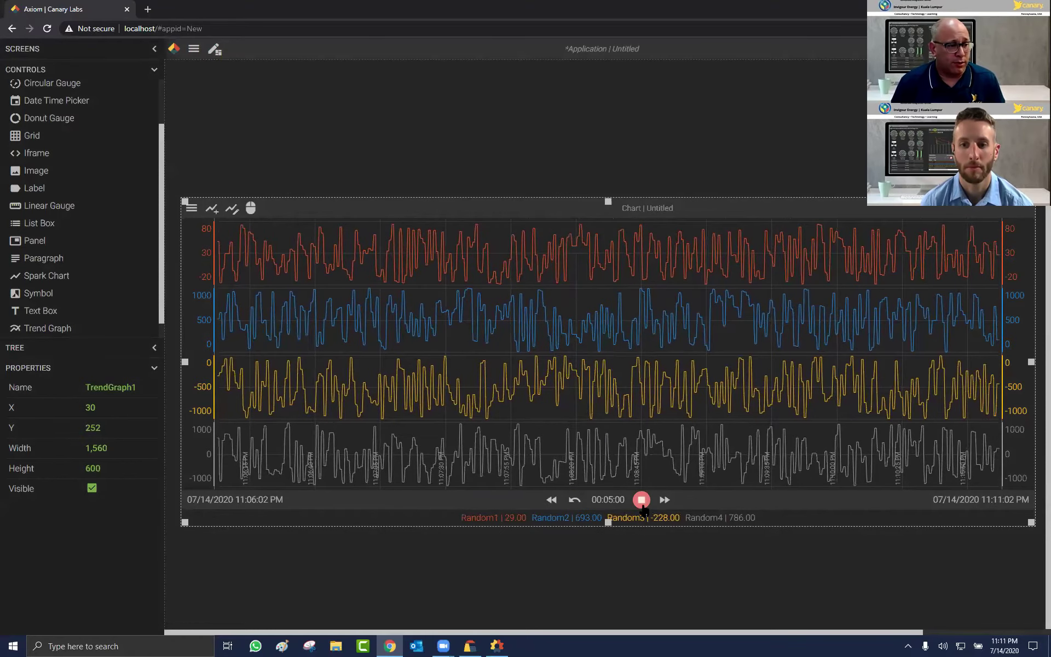
left_click(603, 501)
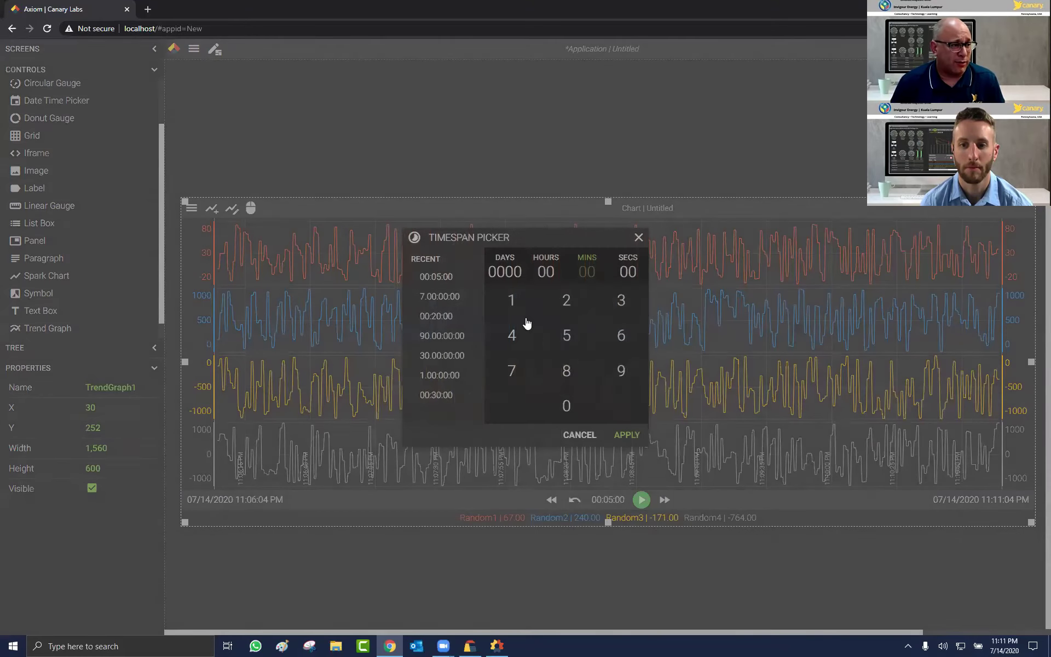
left_click(509, 273)
type("24")
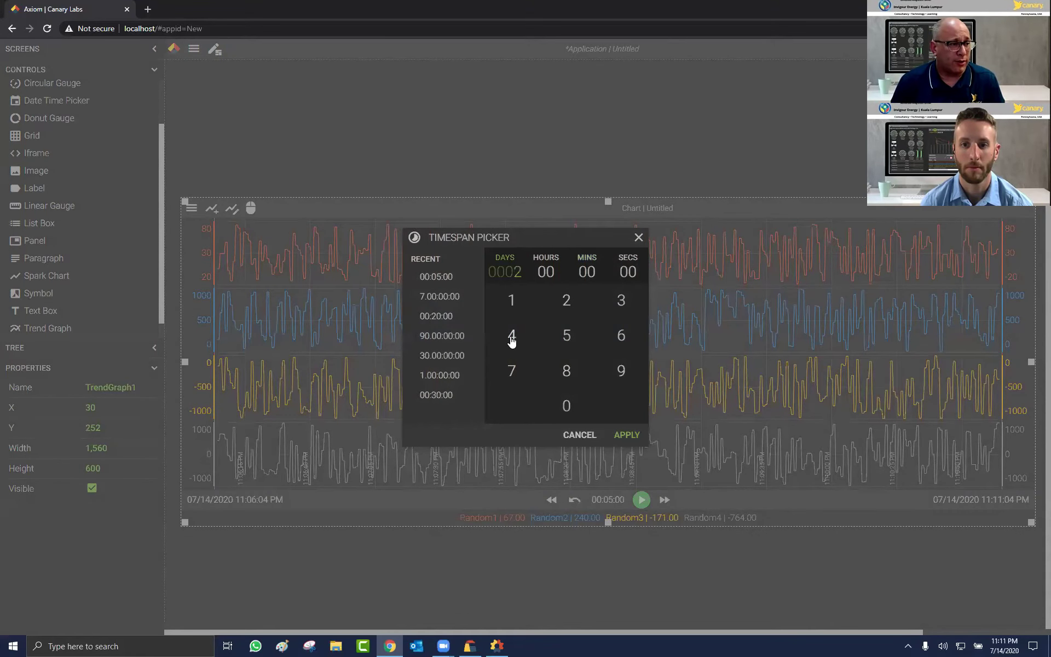
left_click(511, 297)
key("Delete")
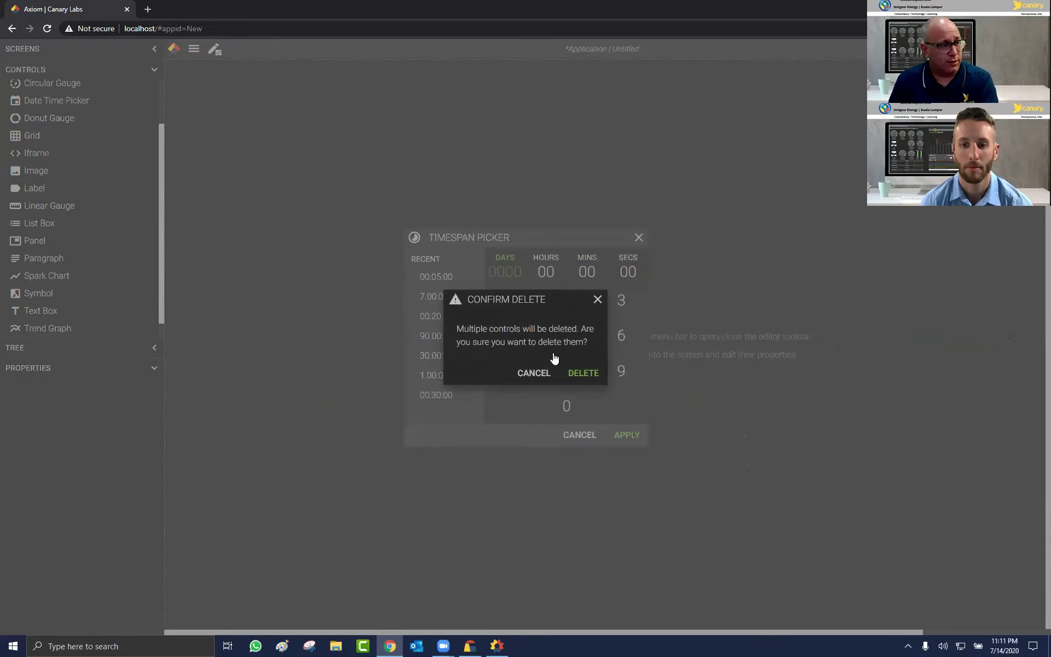
left_click(539, 374)
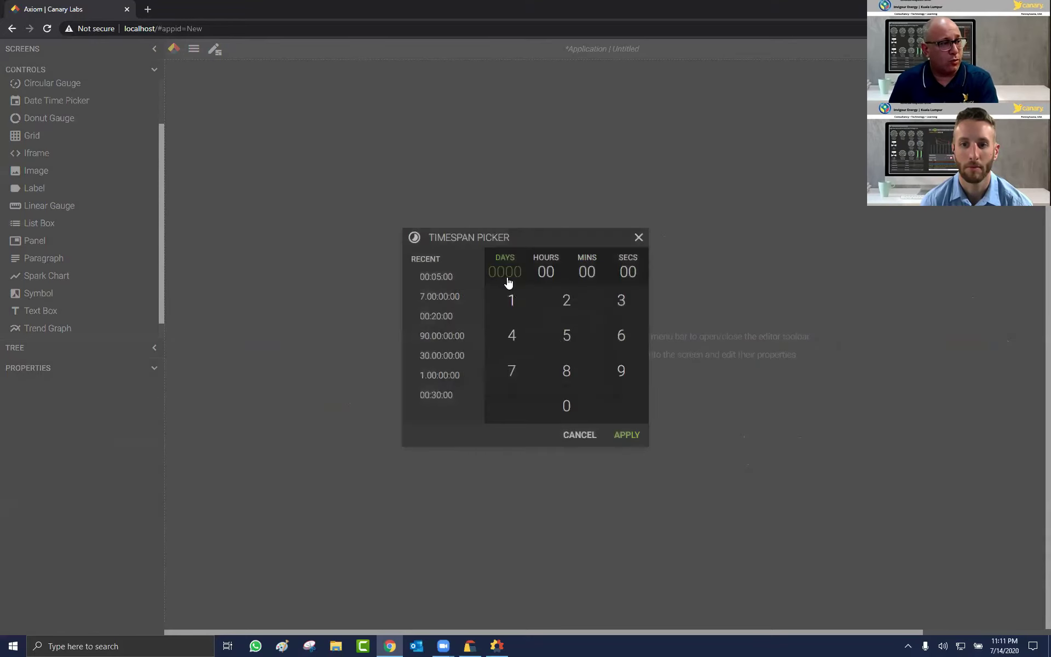
type("1")
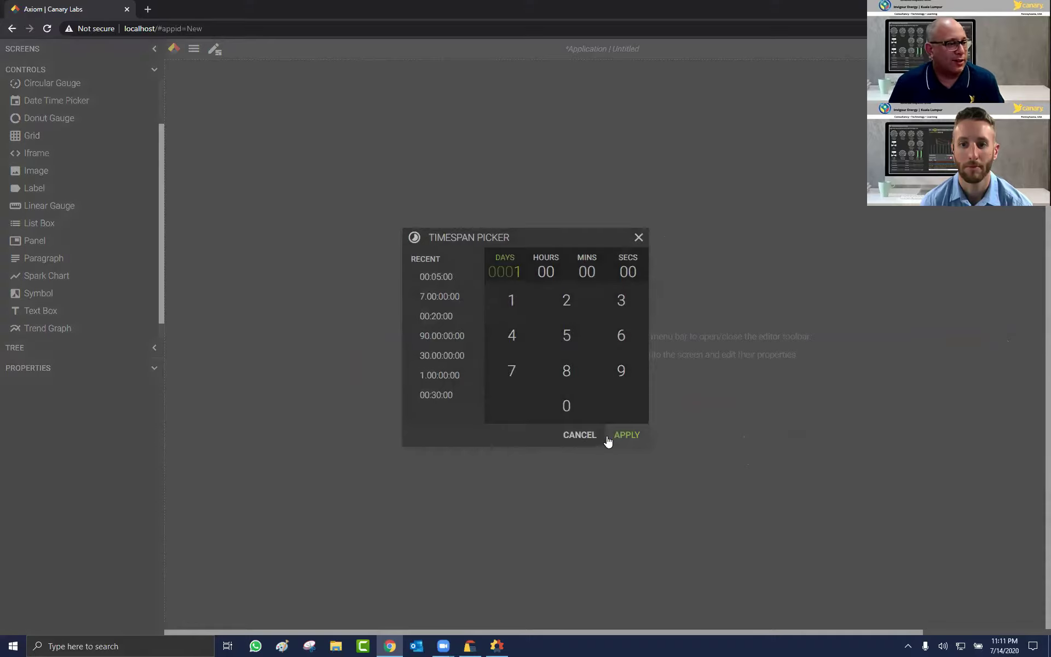
left_click(610, 435)
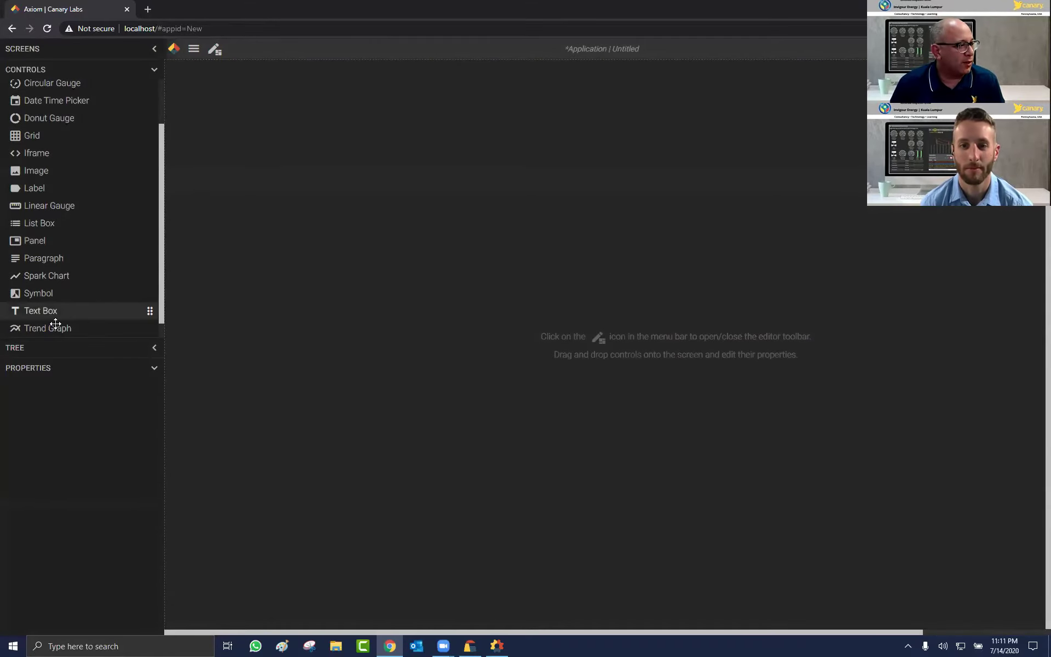
left_click_drag(81, 327, 530, 340)
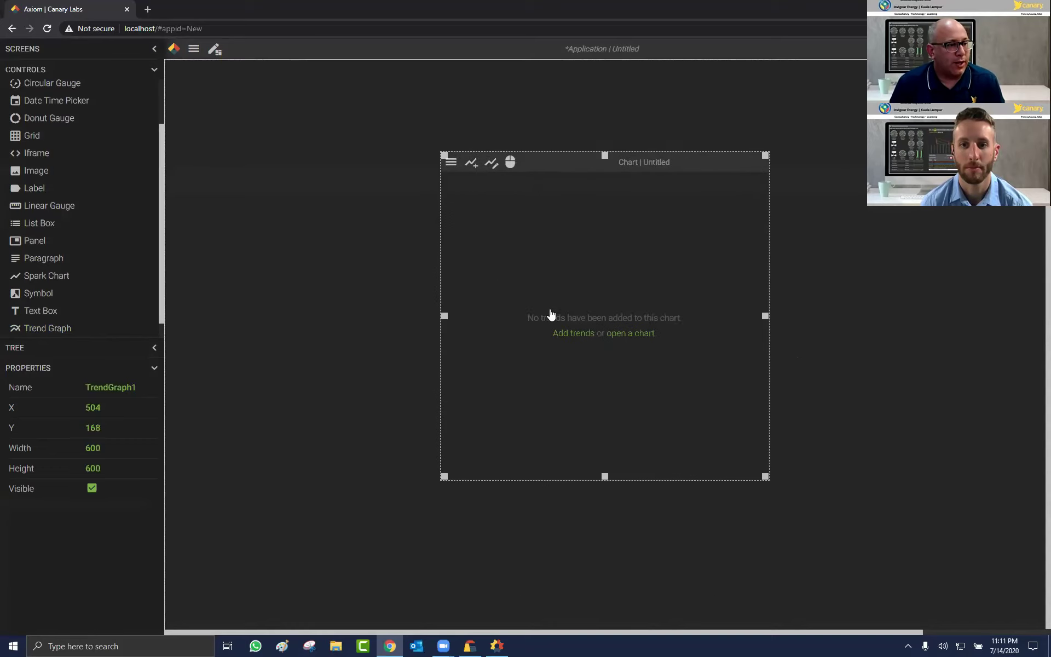
left_click(560, 309)
left_click(542, 172)
left_click(543, 189)
left_click(543, 206)
left_click(543, 224)
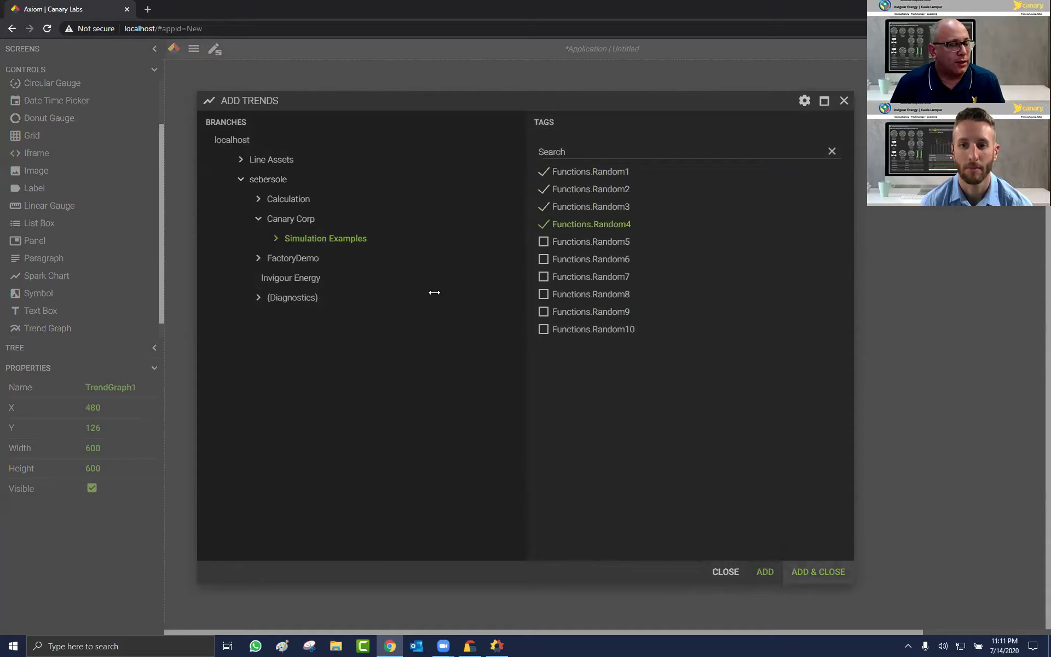
key("Return")
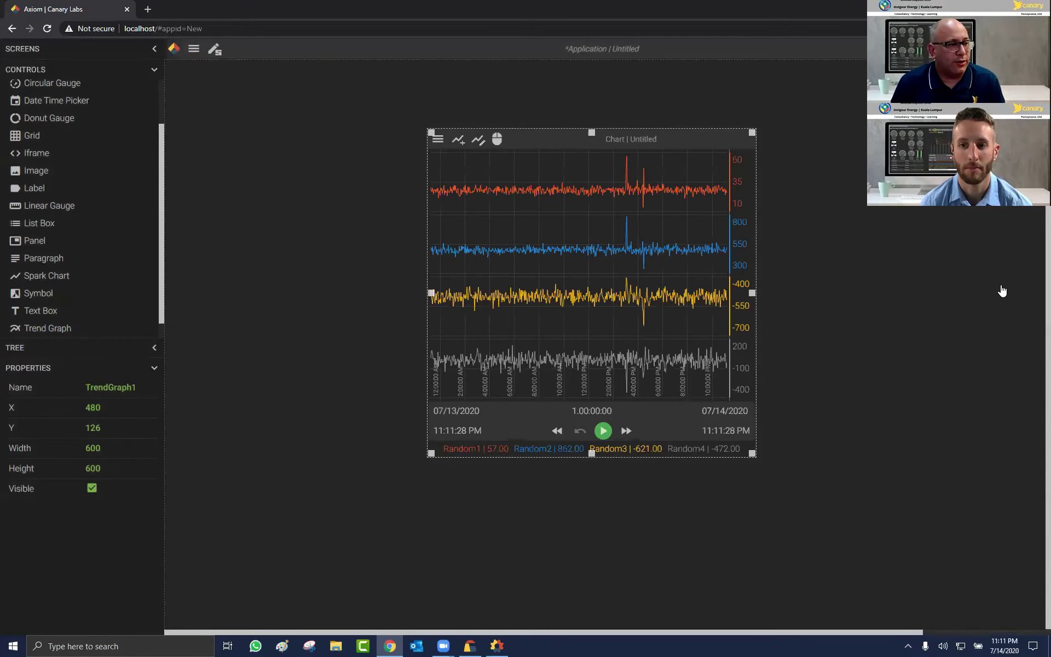
left_click_drag(752, 293, 998, 293)
left_click_drag(432, 304, 260, 298)
left_click(629, 430)
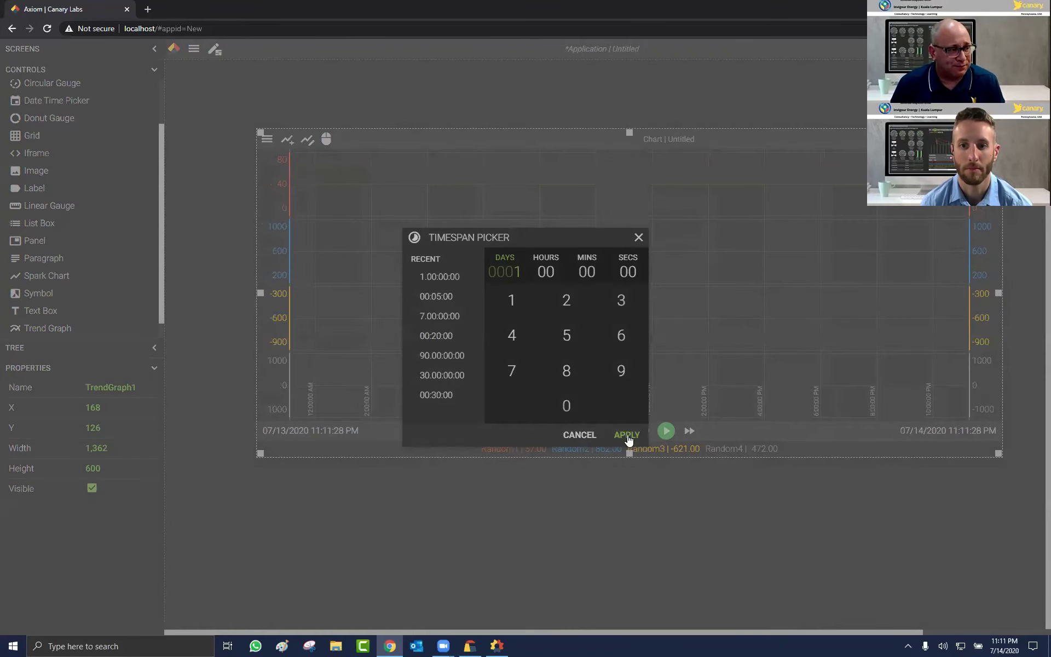
left_click(627, 435)
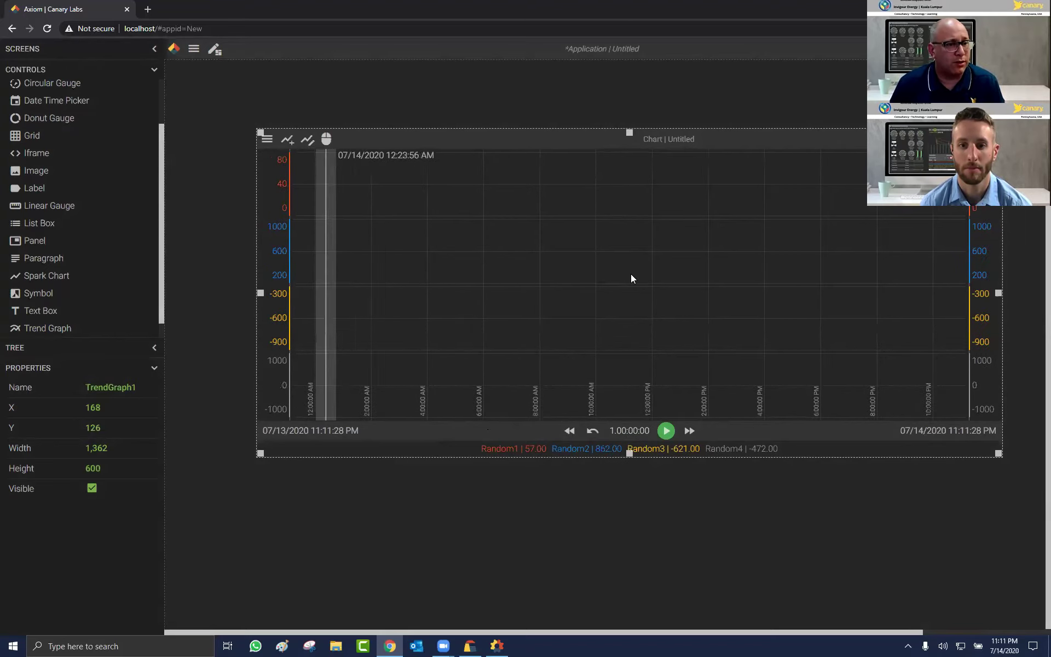
left_click(661, 435)
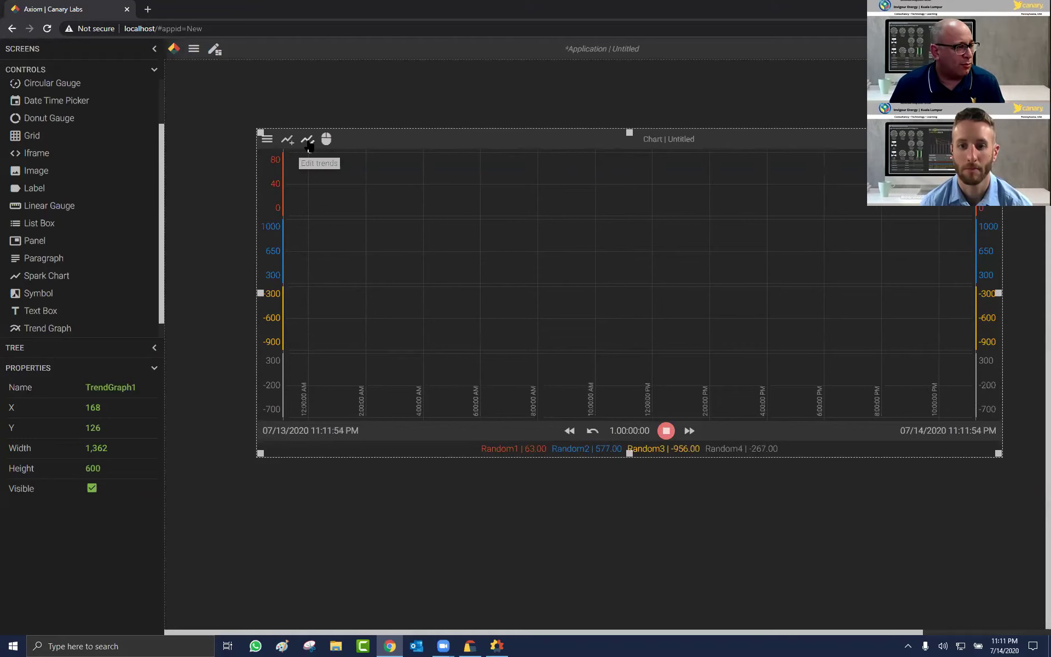
left_click(308, 141)
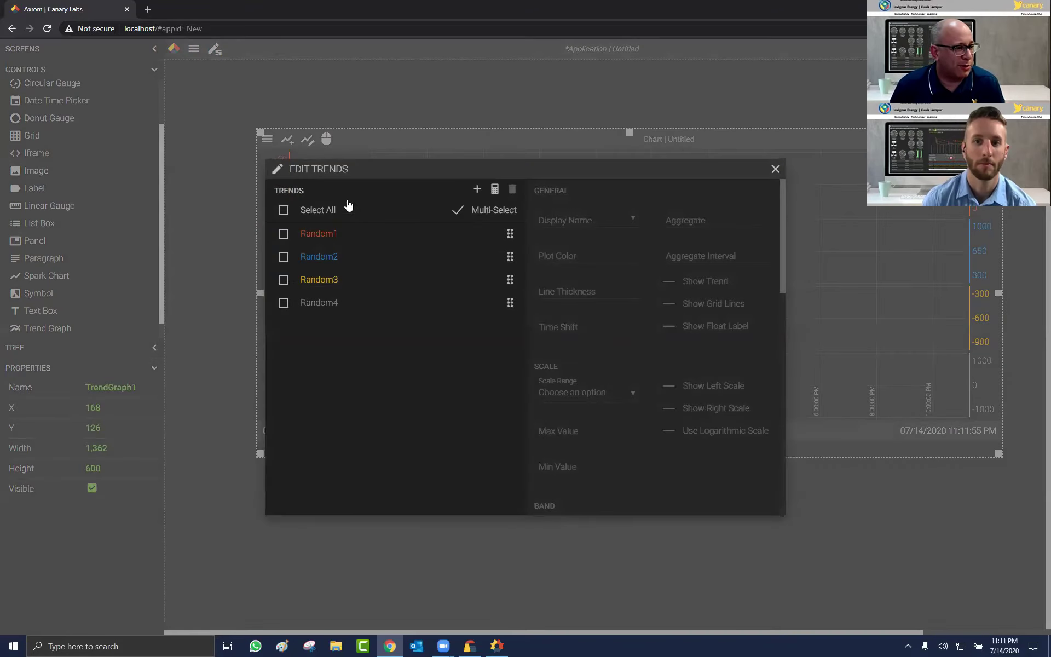
key("Escape")
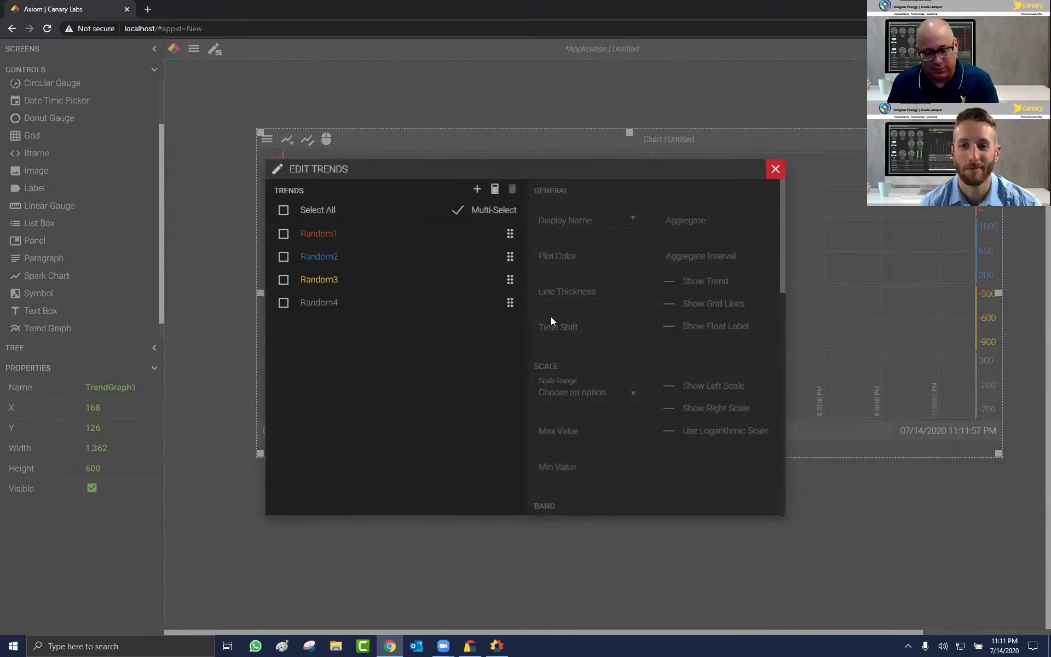
key("Delete")
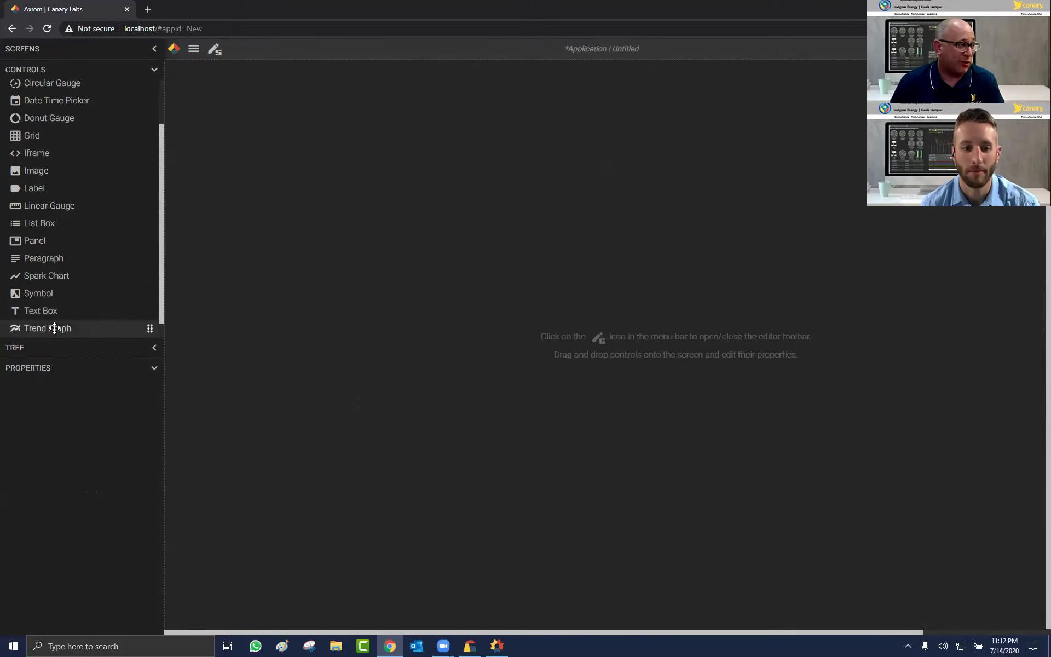
Step: Place a new trend graph on Screen1, sized 1,512 by 600 across the canvas
left_click_drag(484, 269, 453, 251)
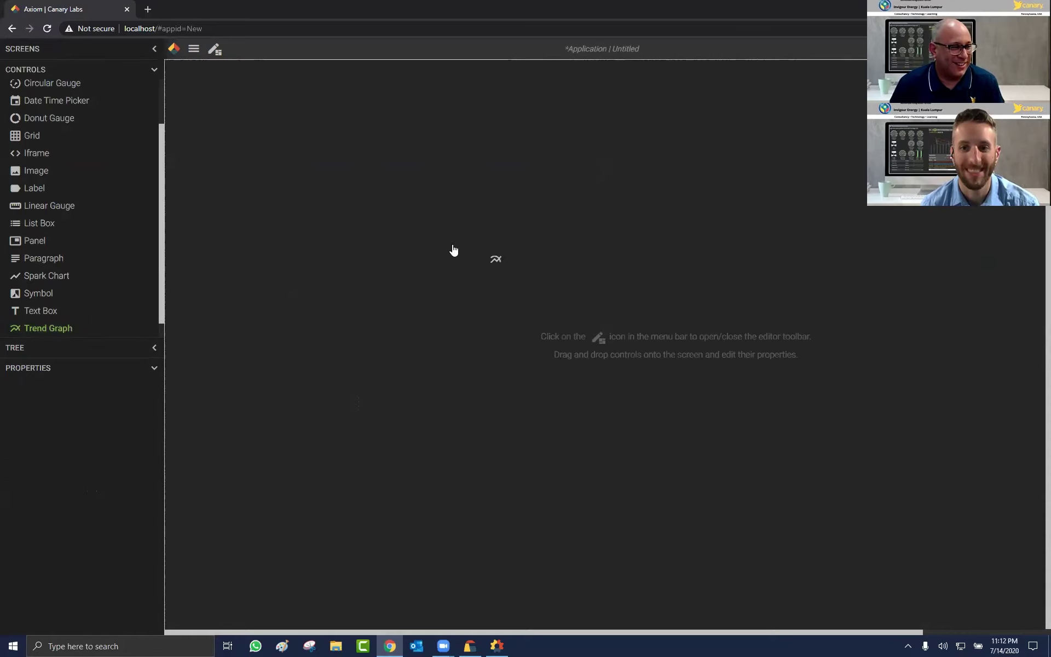
left_click_drag(757, 378, 982, 372)
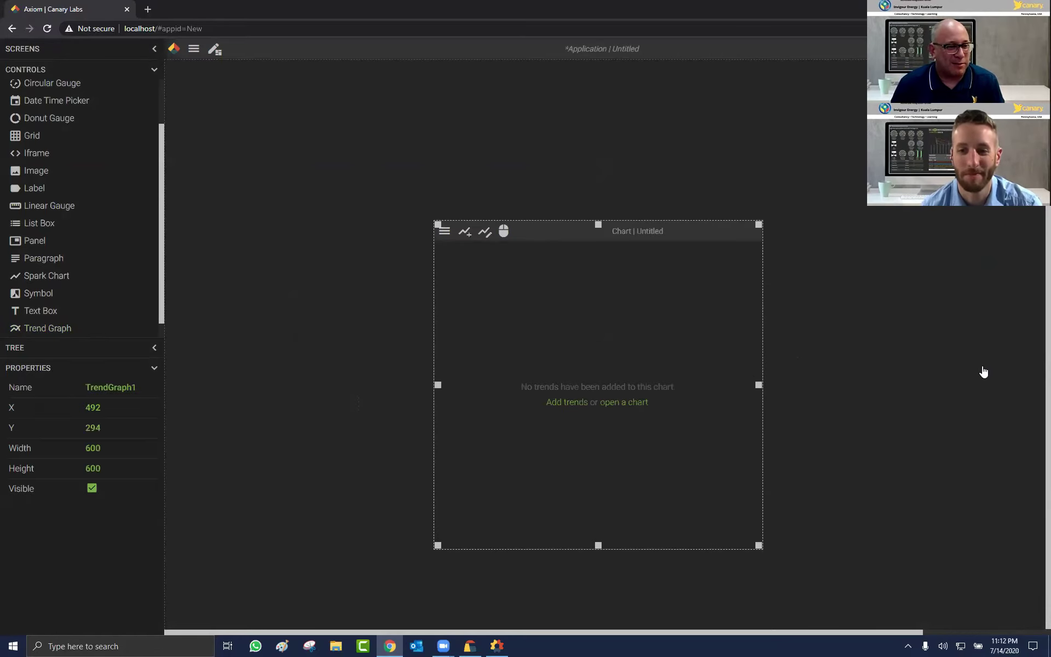
left_click_drag(437, 385, 165, 333)
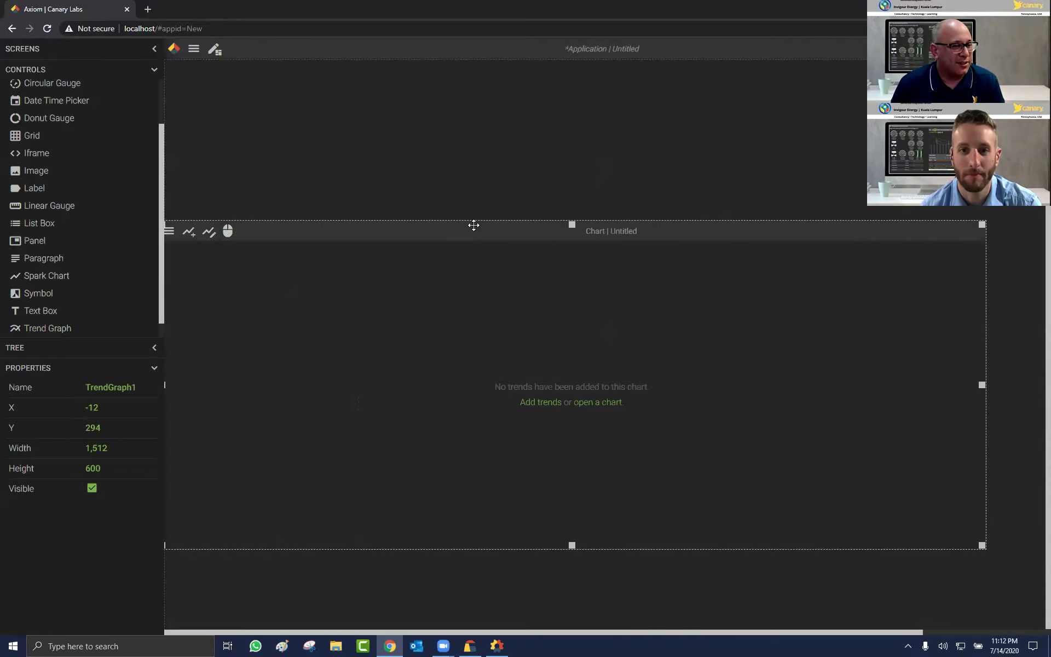
left_click_drag(474, 225, 520, 203)
Step: Add the Functions.Random1, Random2 and Random3 tags to the new chart
left_click(571, 380)
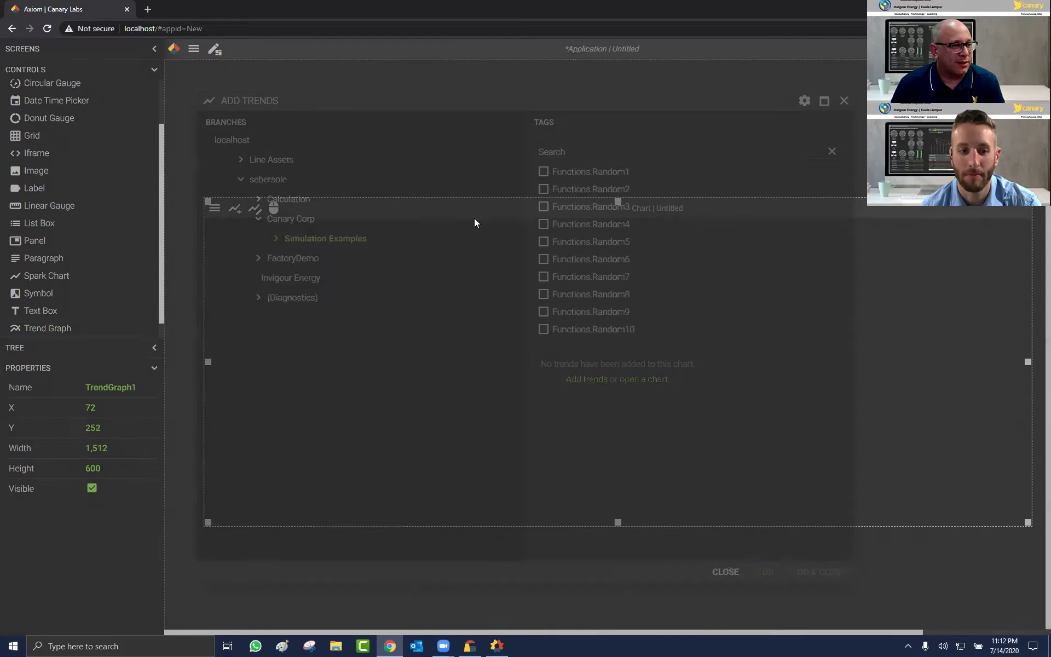
left_click(543, 189)
left_click(543, 206)
left_click(819, 572)
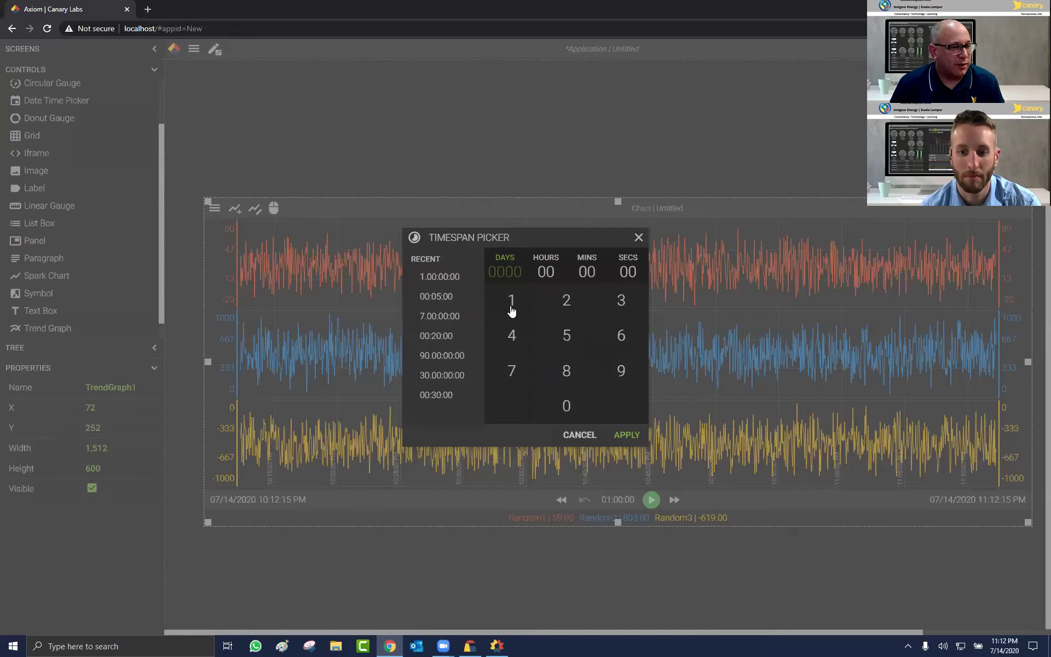
Step: Show one day of Random1–Random3 data (07/13–07/14) and place the time cursor near 10:13 AM
left_click(511, 300)
left_click(624, 435)
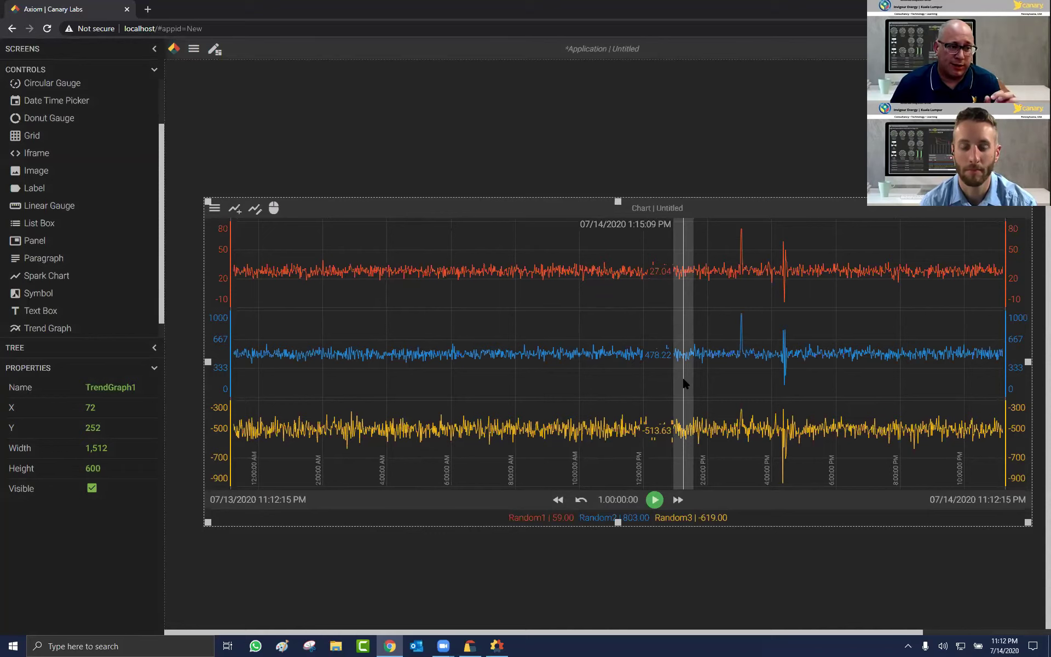
left_click(586, 371)
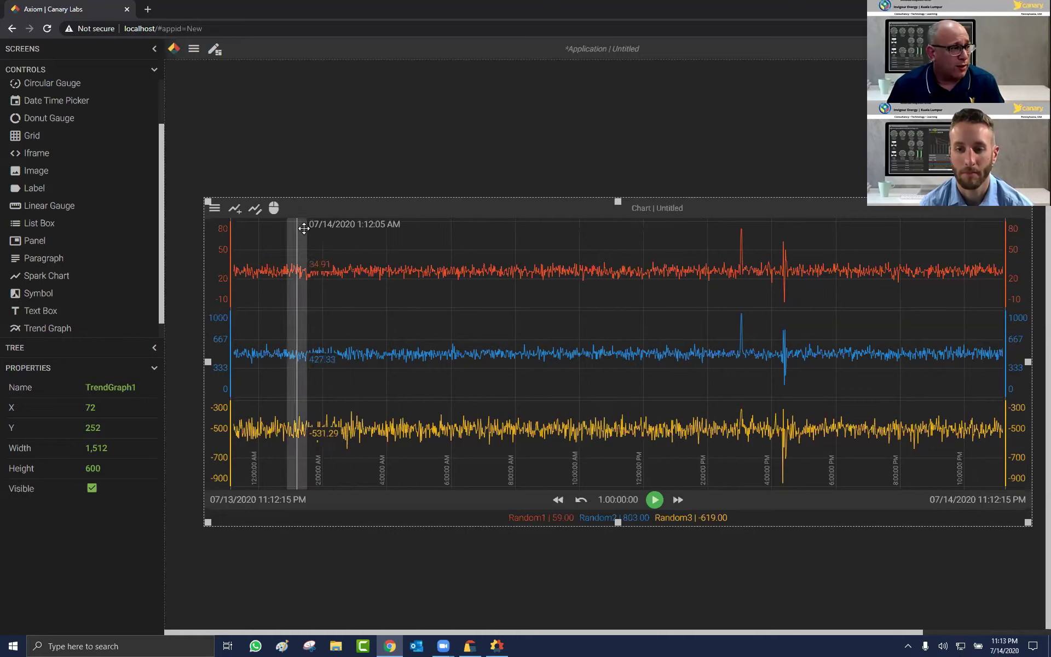
Step: Zoom the chart to 1:50:59–5:25:03 PM on 07/14/2020
left_click(273, 208)
left_click(292, 267)
left_click_drag(699, 356, 813, 359)
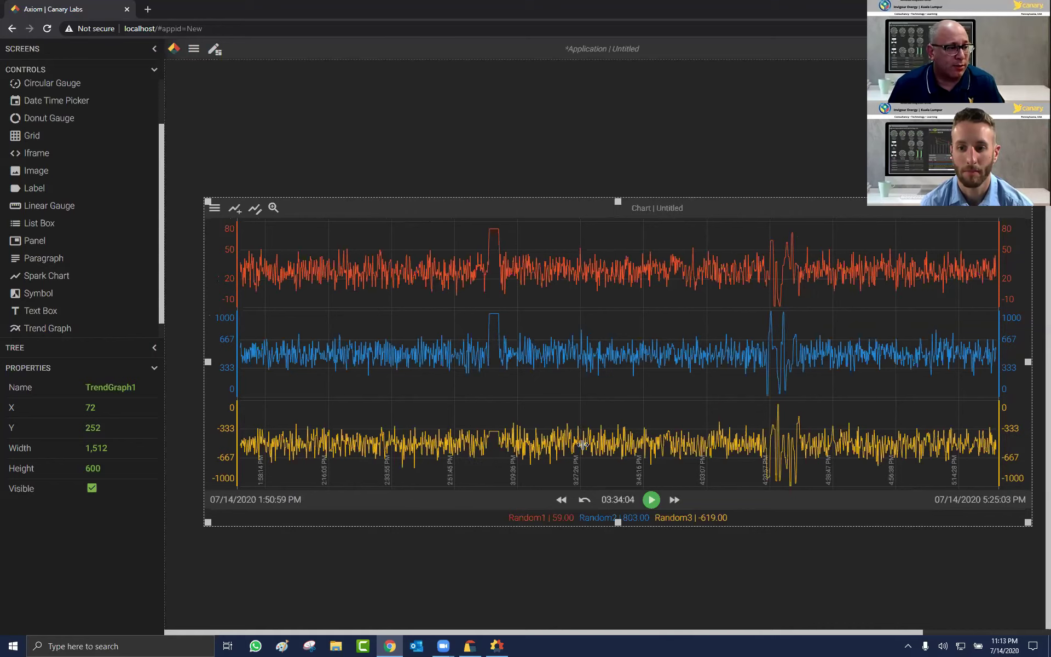
Step: Switch the chart to Annotate mode and start an annotation at 3:03 PM
left_click(280, 215)
left_click(282, 285)
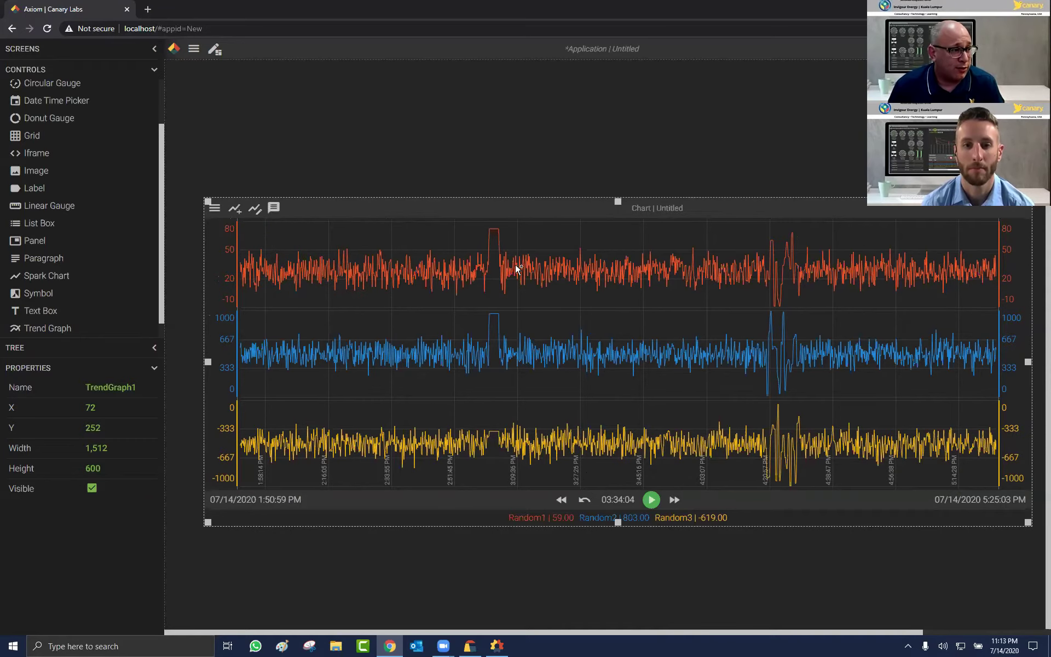
left_click(496, 231)
Step: Save a 'Recalibrated sensor' annotation on Random1 at 3:03:01 PM, then review its details
left_click(397, 262)
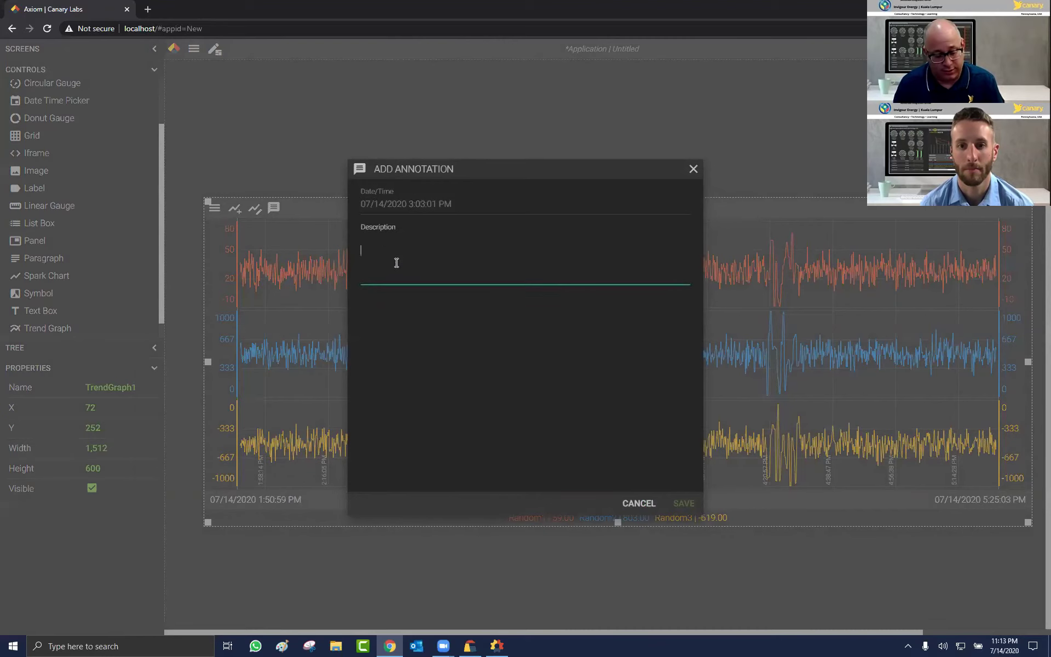
type("Recall")
type("b")
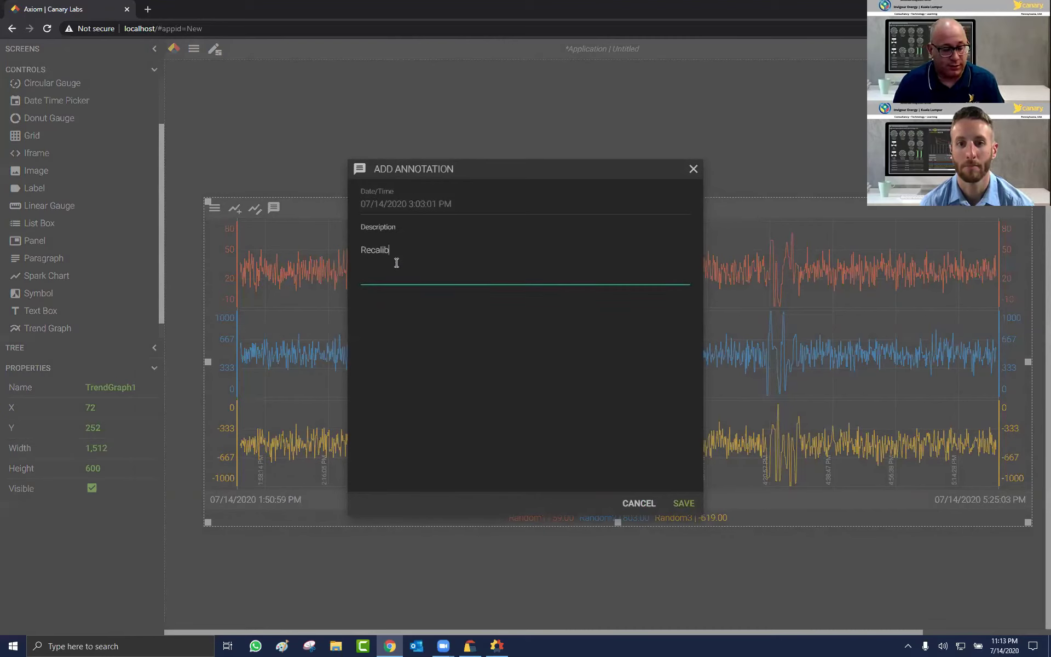
type("rated sensor")
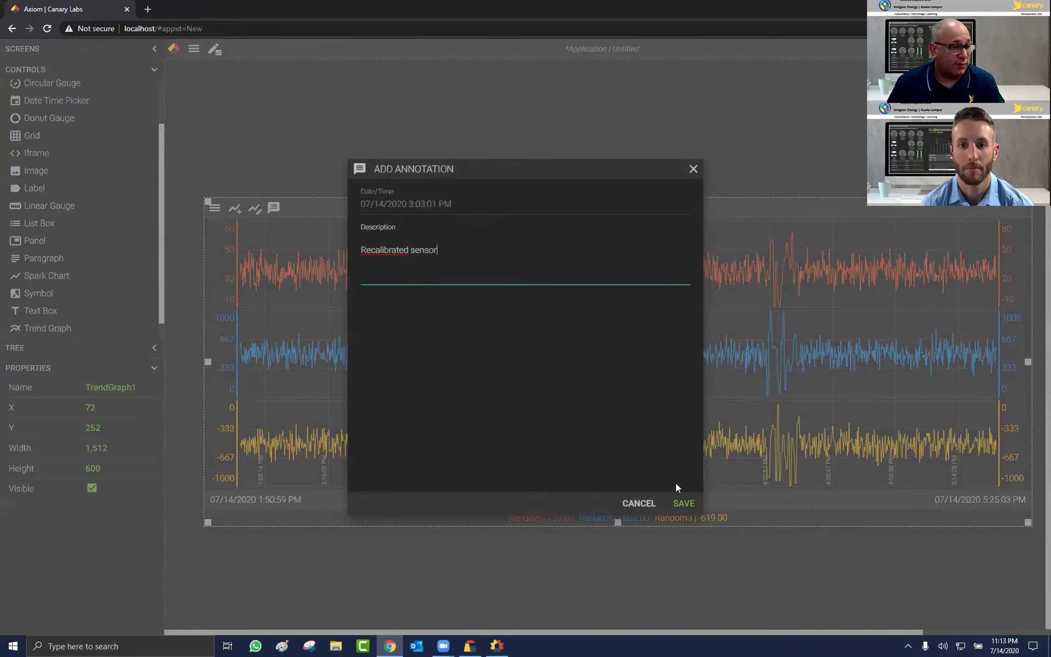
left_click(681, 501)
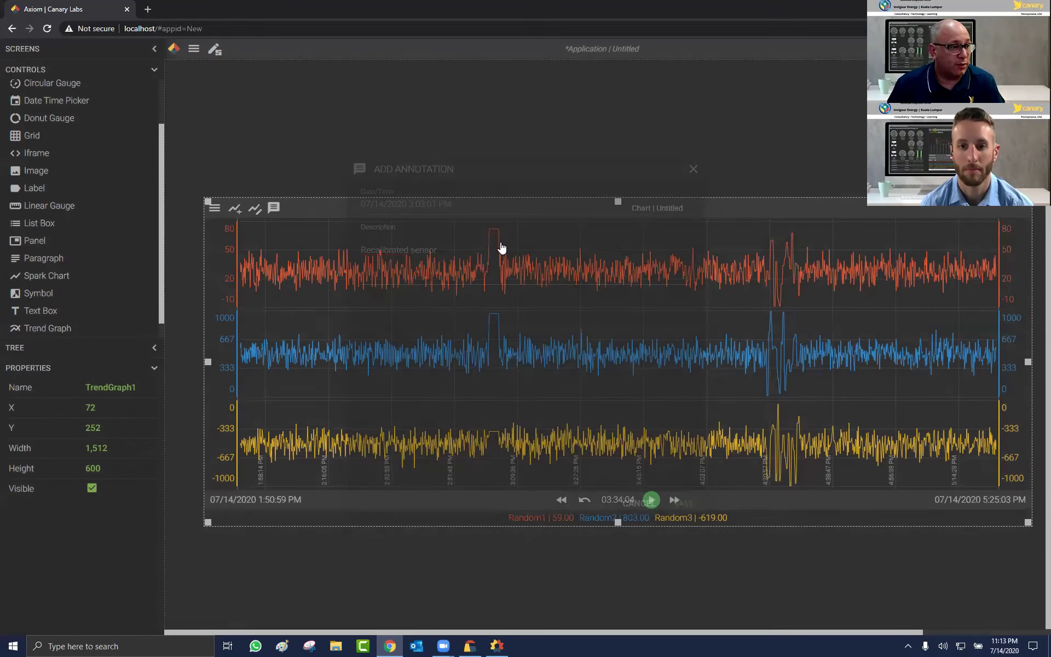
mouse_move(500, 240)
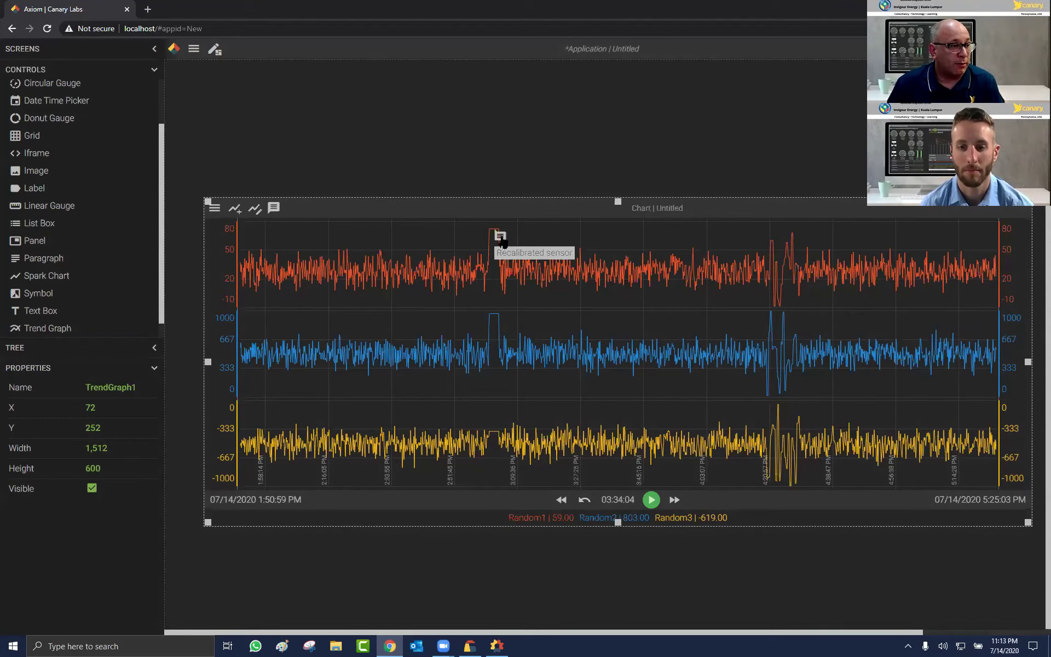
left_click(501, 239)
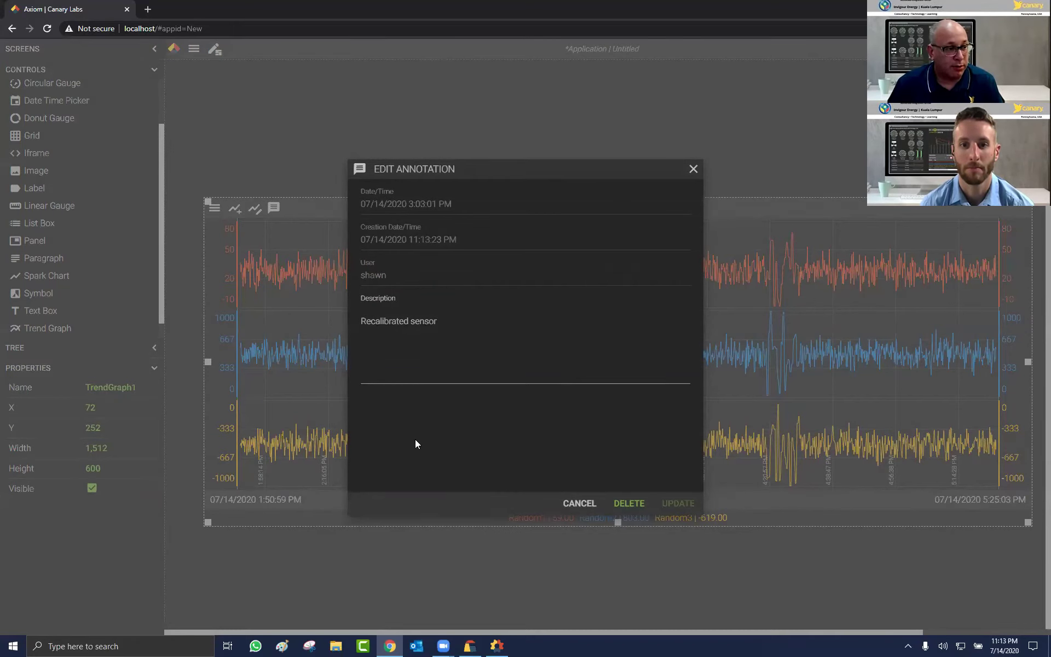
key("Escape")
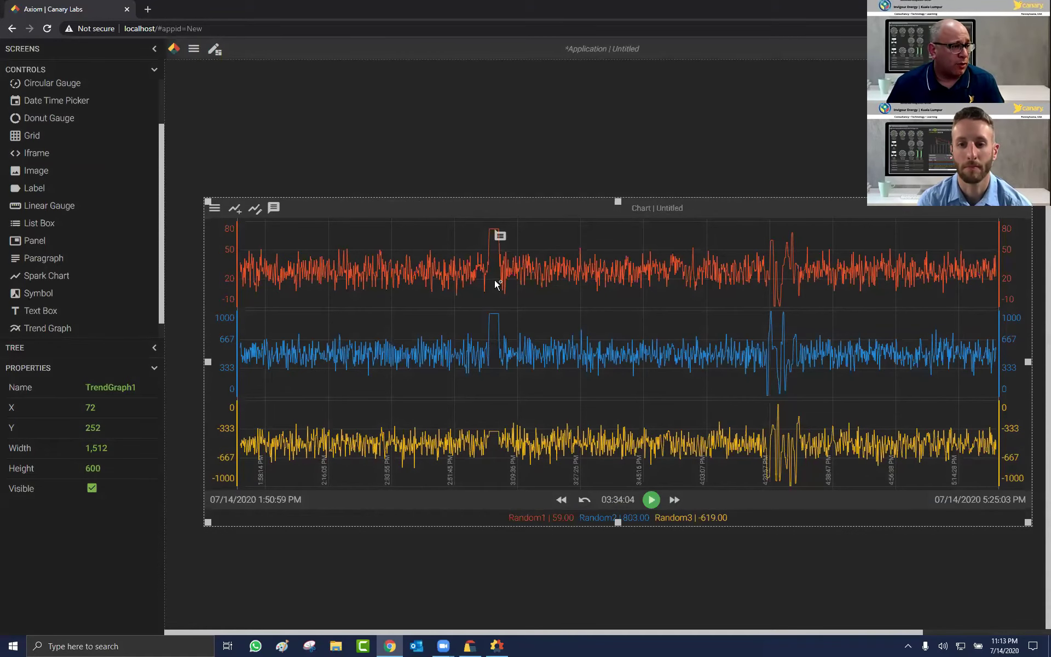
Step: Stretch the trend graph to 840 tall and keep the red, blue and yellow trends in separate panes
left_click_drag(618, 194, 620, 68)
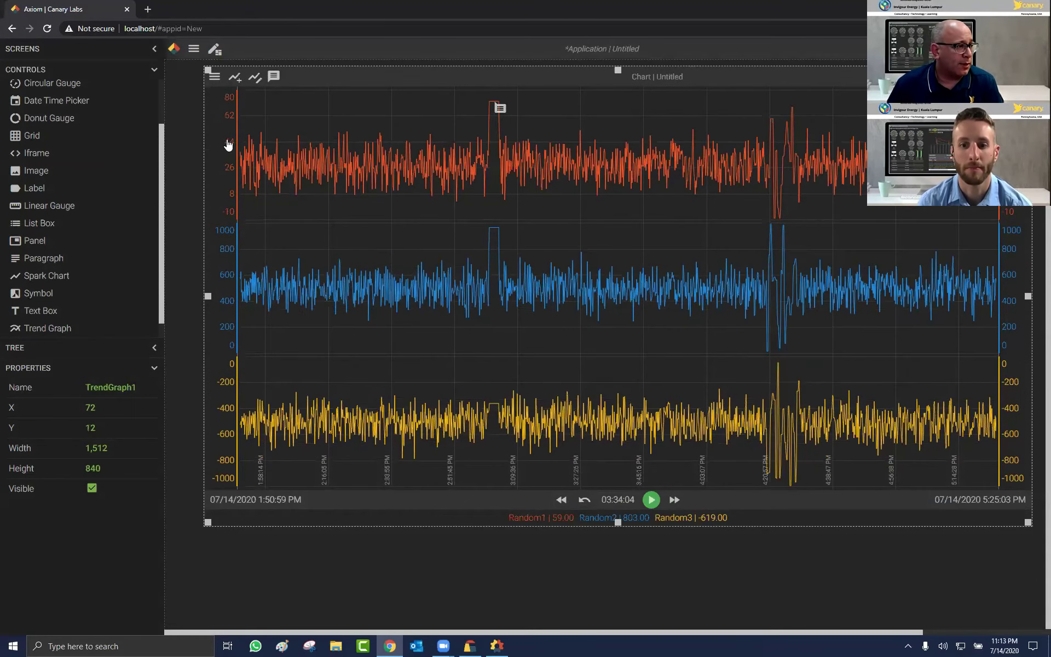
left_click_drag(225, 145, 534, 235)
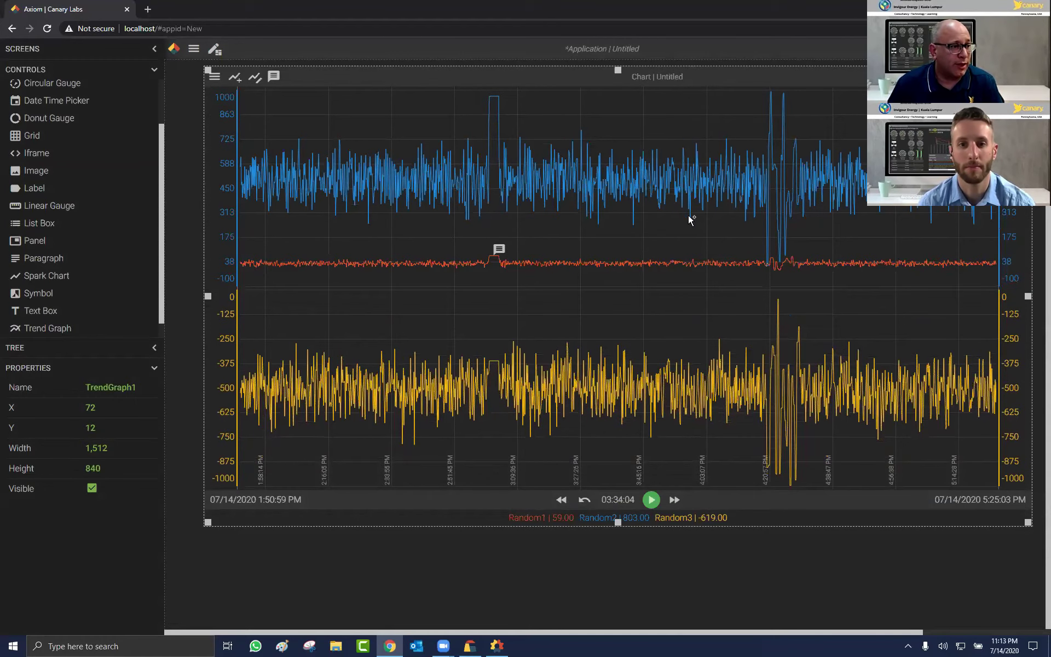
mouse_move(221, 211)
left_mouse_down()
mouse_move(231, 189)
mouse_move(233, 273)
mouse_move(292, 266)
mouse_move(265, 265)
mouse_move(244, 197)
mouse_move(293, 77)
left_mouse_up()
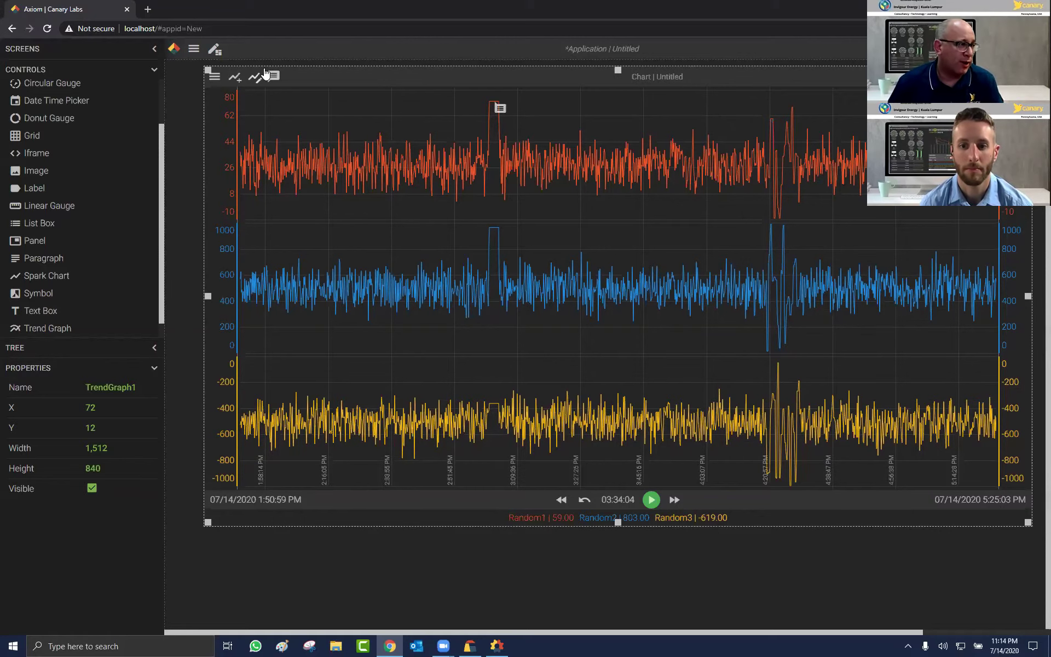
Step: Add a second Functions.Random1 copy and move Random1 (1) to the top of the trend list
left_click(234, 76)
left_click(558, 171)
left_click(819, 572)
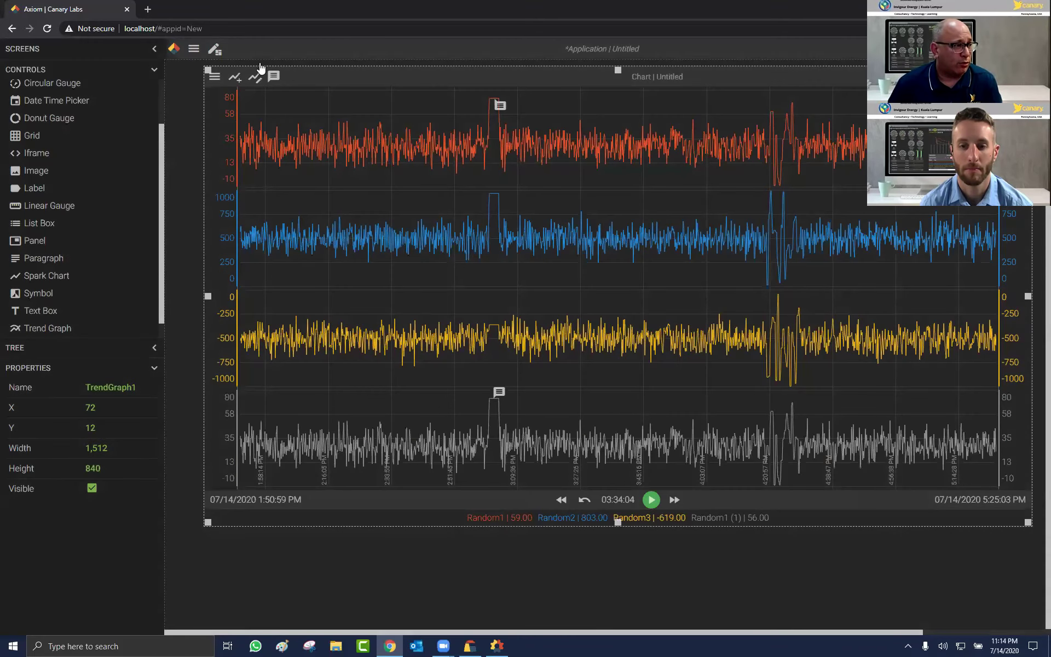
left_click(309, 317)
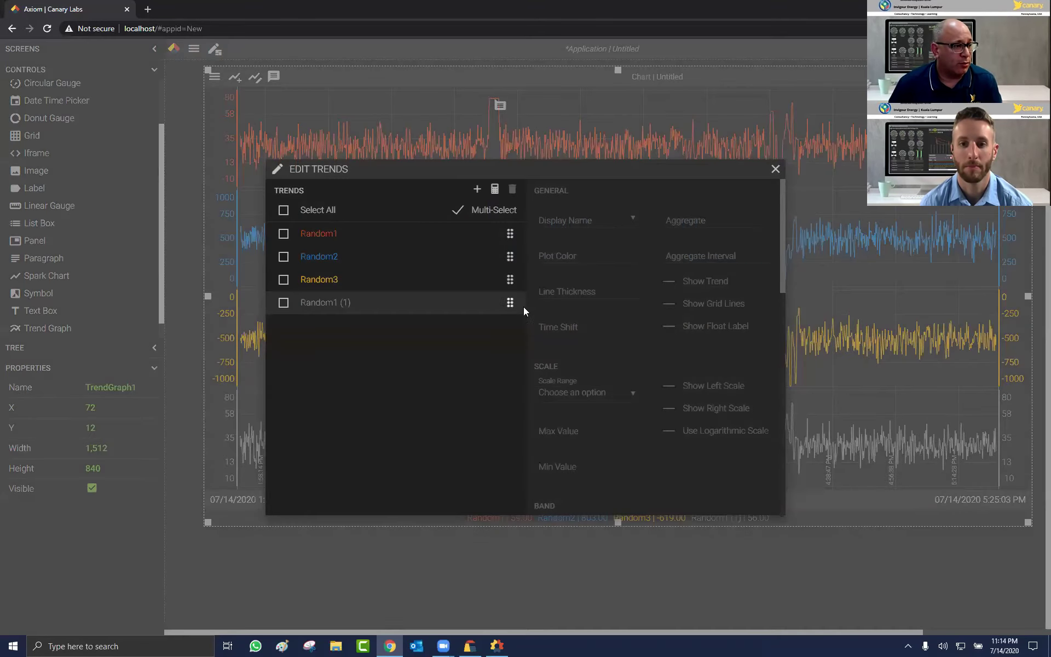
left_click_drag(511, 303, 510, 233)
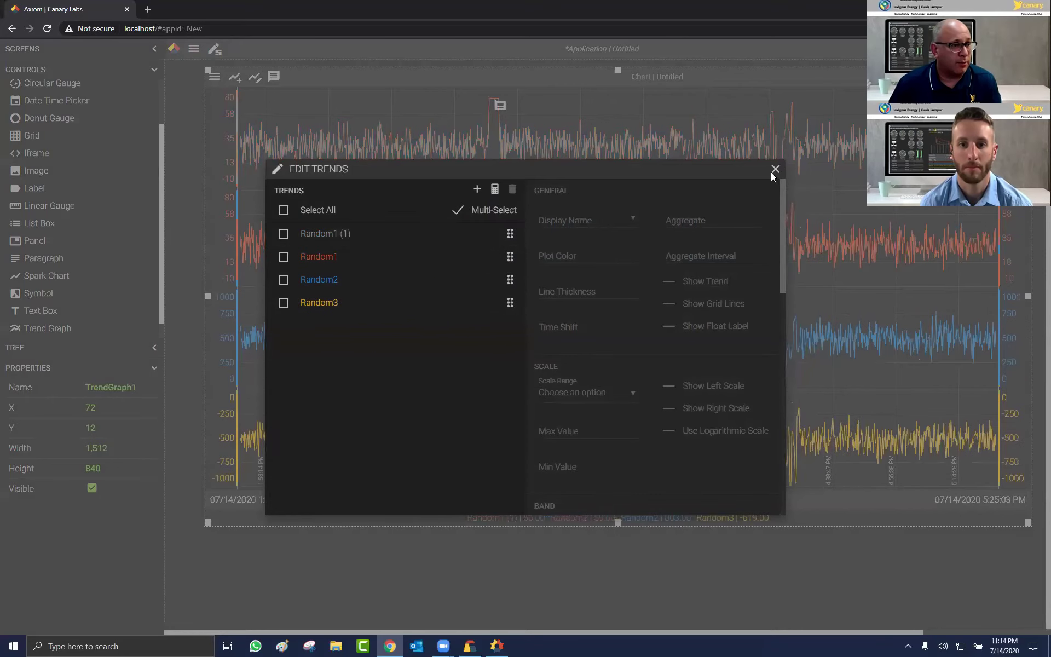
left_click(356, 146)
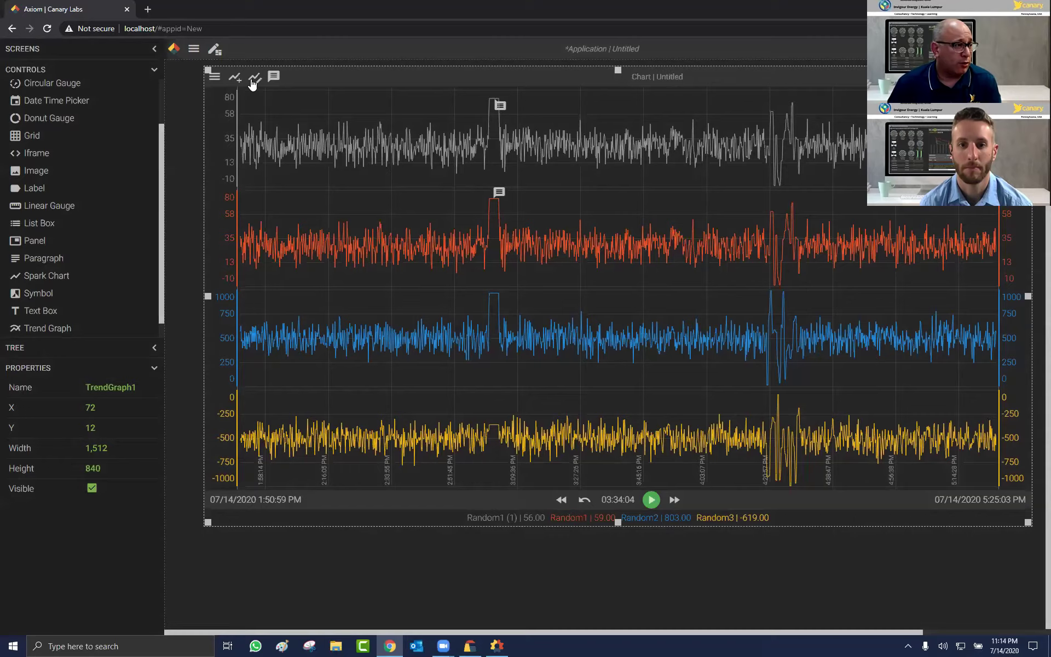
Step: Give Random1 (1) a Time Shift of 12 hours
double_click(304, 167)
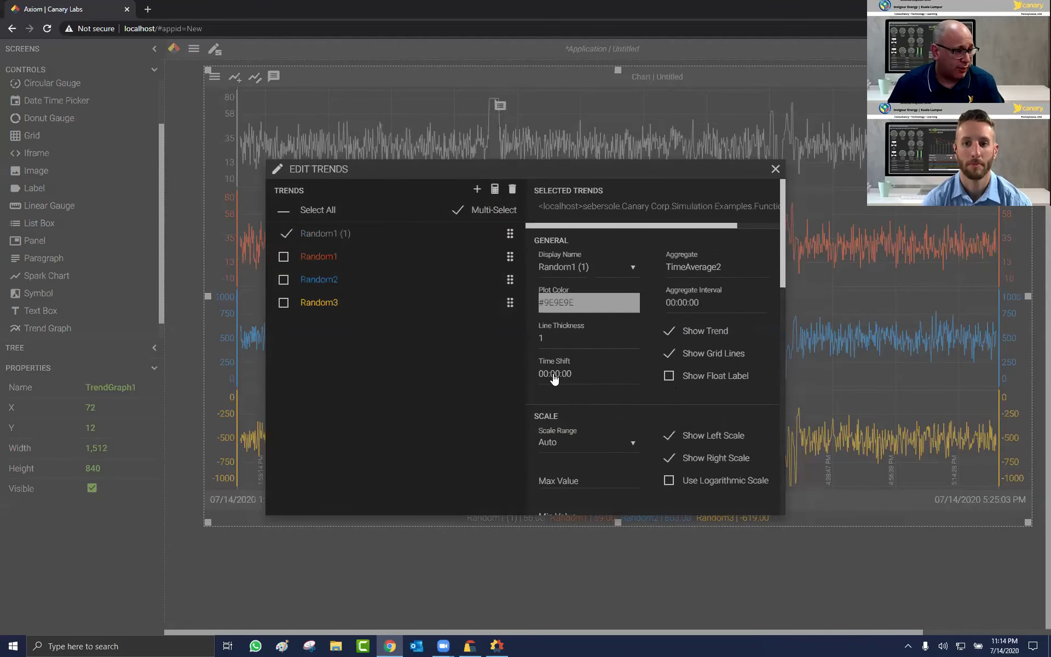
left_click(554, 379)
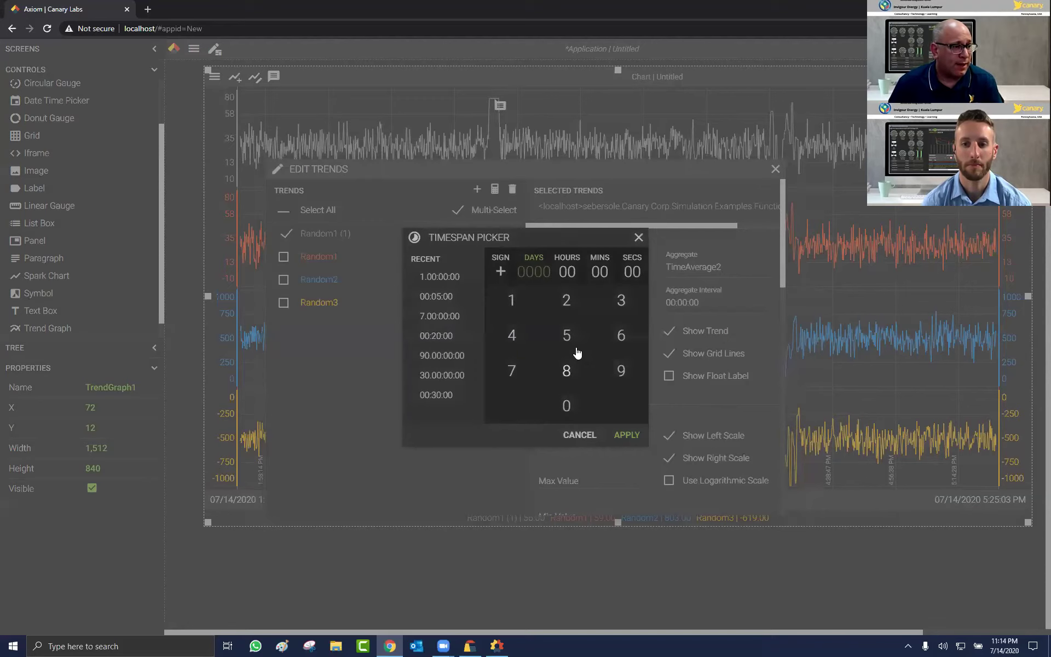
left_click(568, 277)
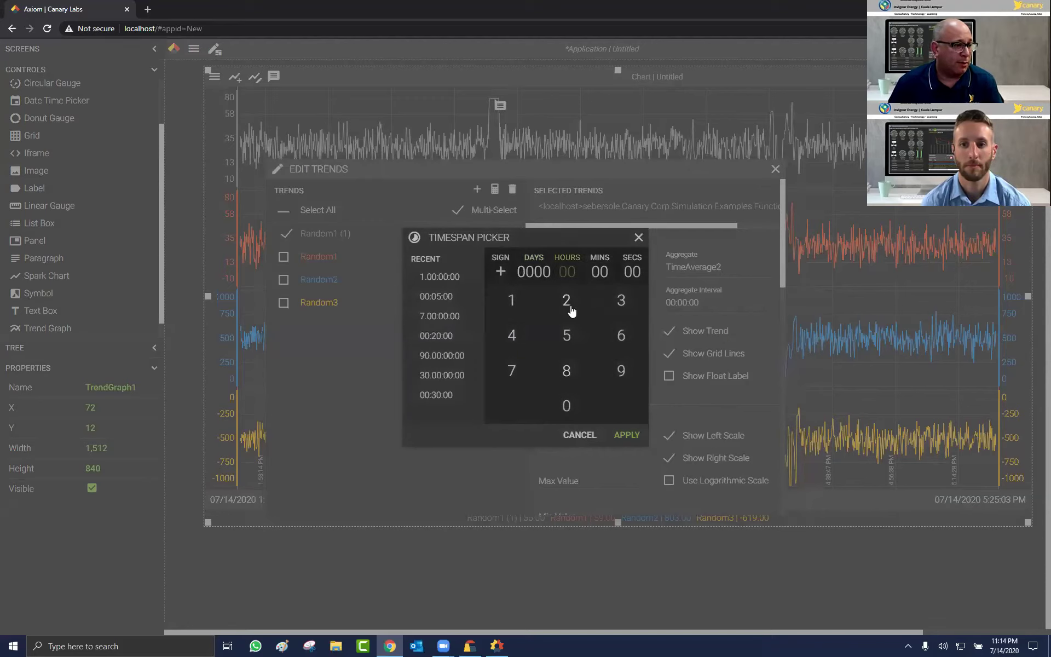
left_click(515, 301)
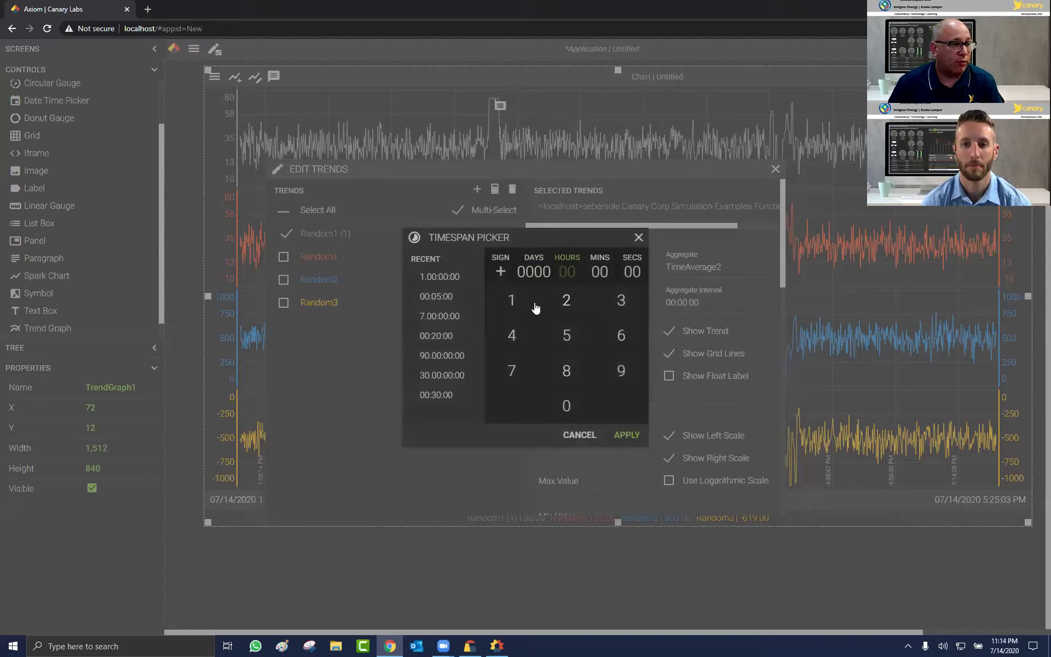
left_click(566, 300)
left_click(626, 435)
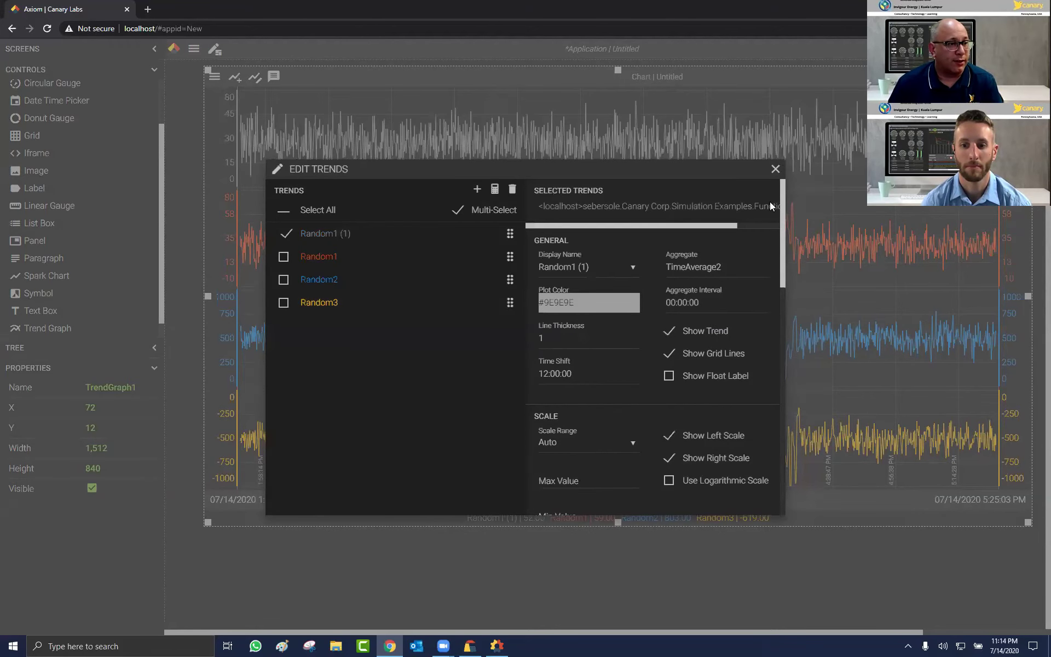
left_click(775, 169)
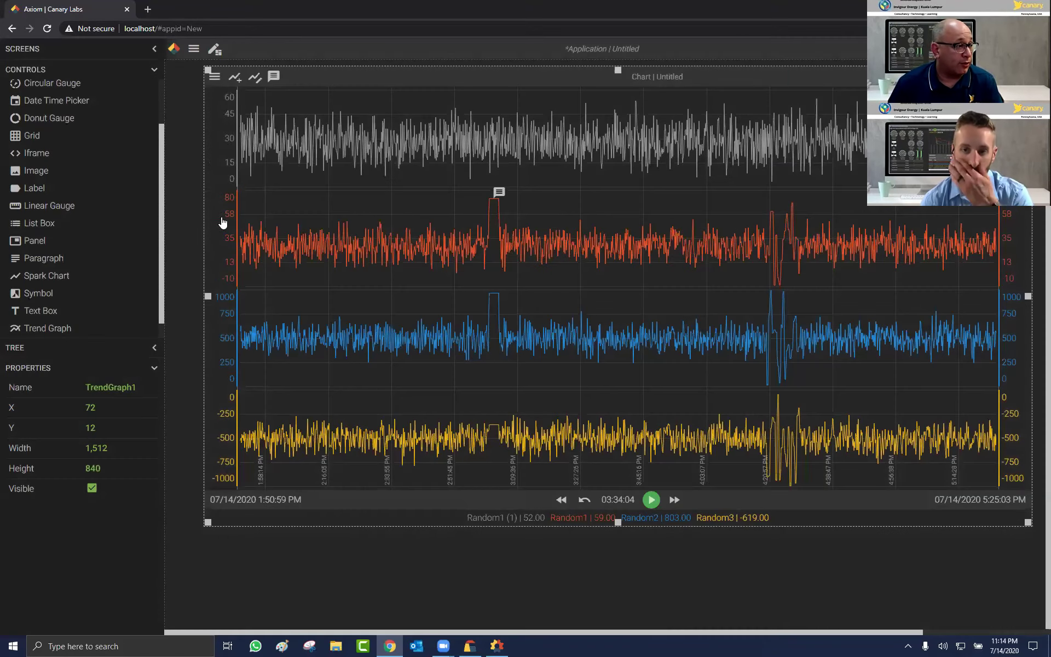
Step: Overlay the grey shifted Random1 onto the red trend and zoom to 2:51:45–2:58:48 PM
left_click_drag(215, 144, 207, 185)
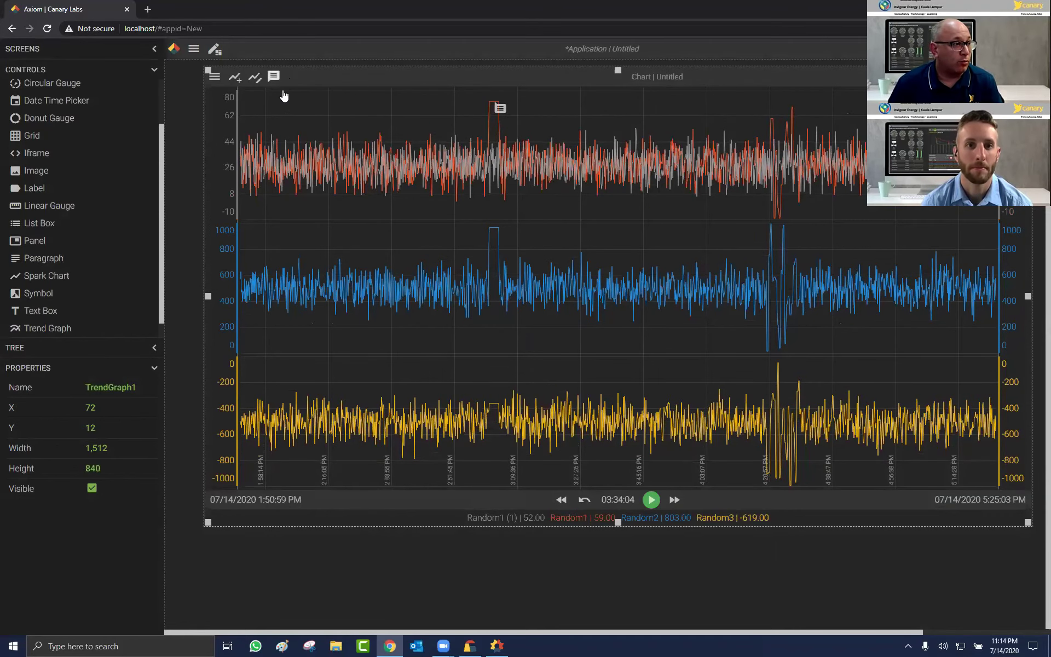
left_click_drag(407, 159, 609, 167)
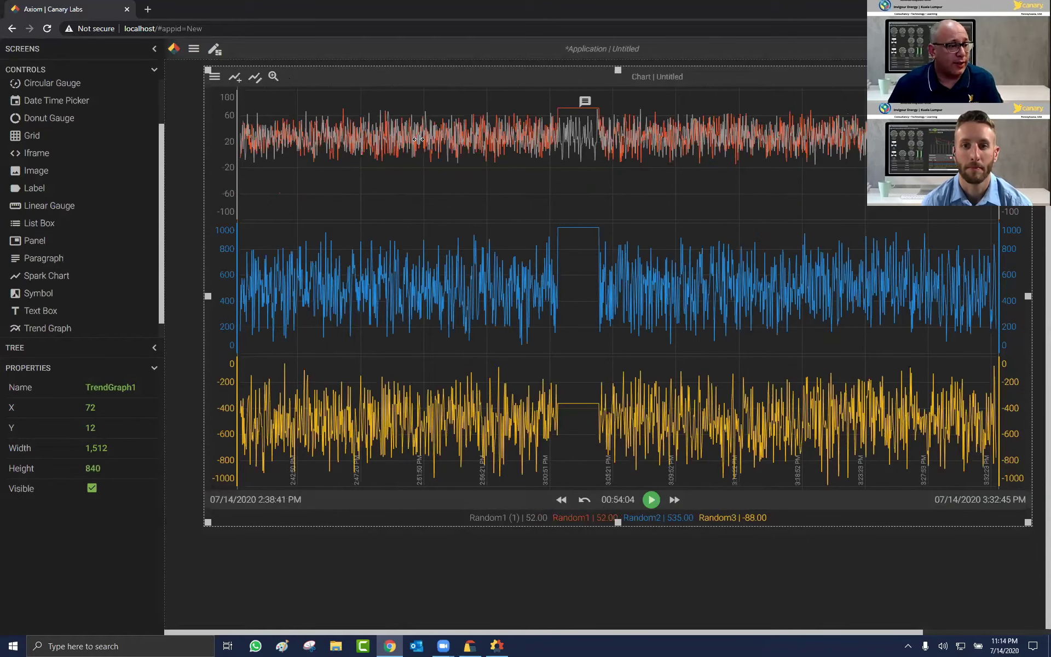
left_click_drag(421, 139, 519, 138)
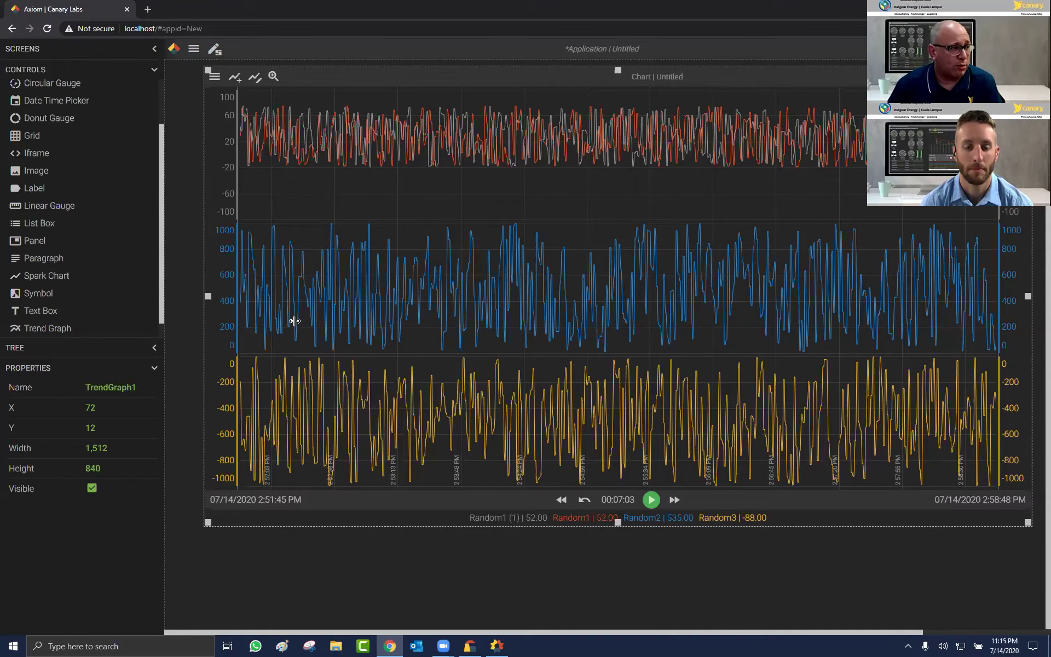
Step: Add a dashed limit line at value 800 to the Random2 trend in the trend editor
left_click(257, 79)
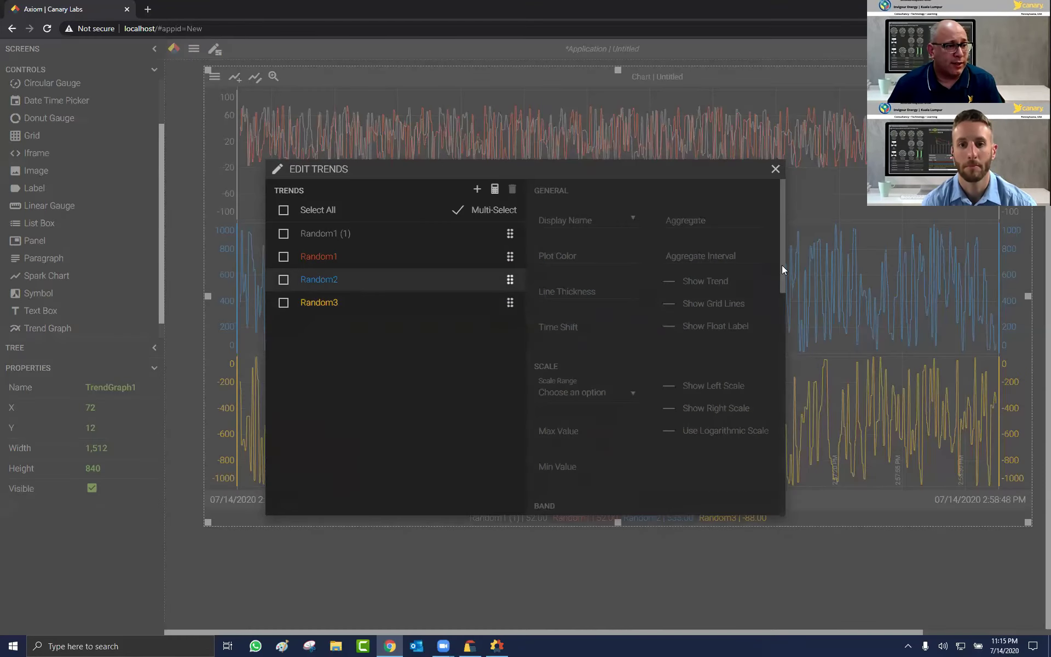
scroll(774, 414, "down", 5)
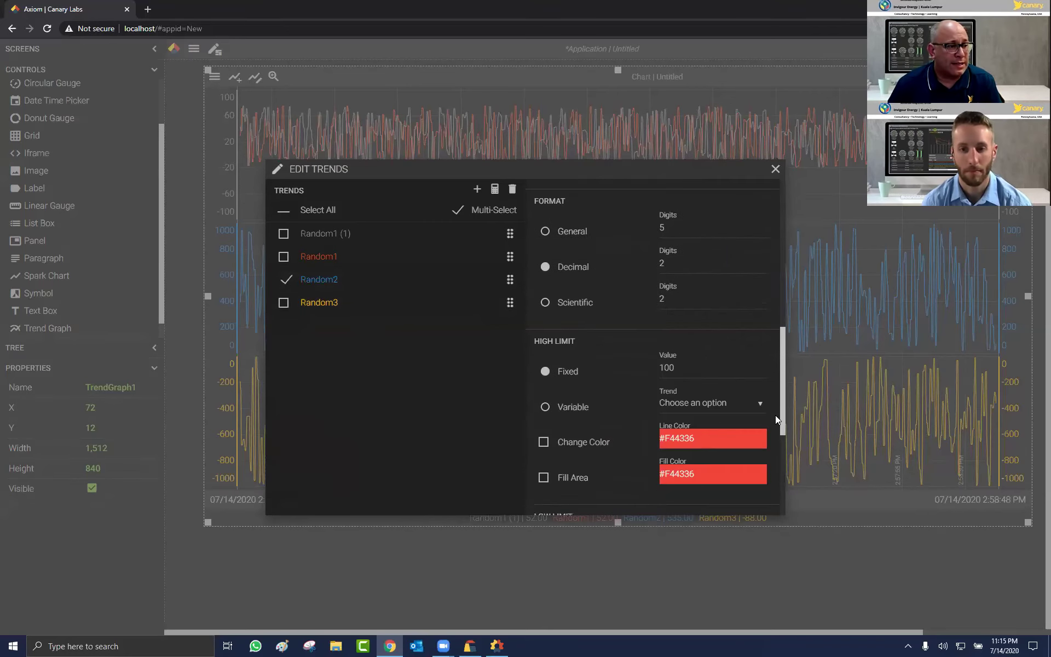
scroll(774, 421, "down", 4)
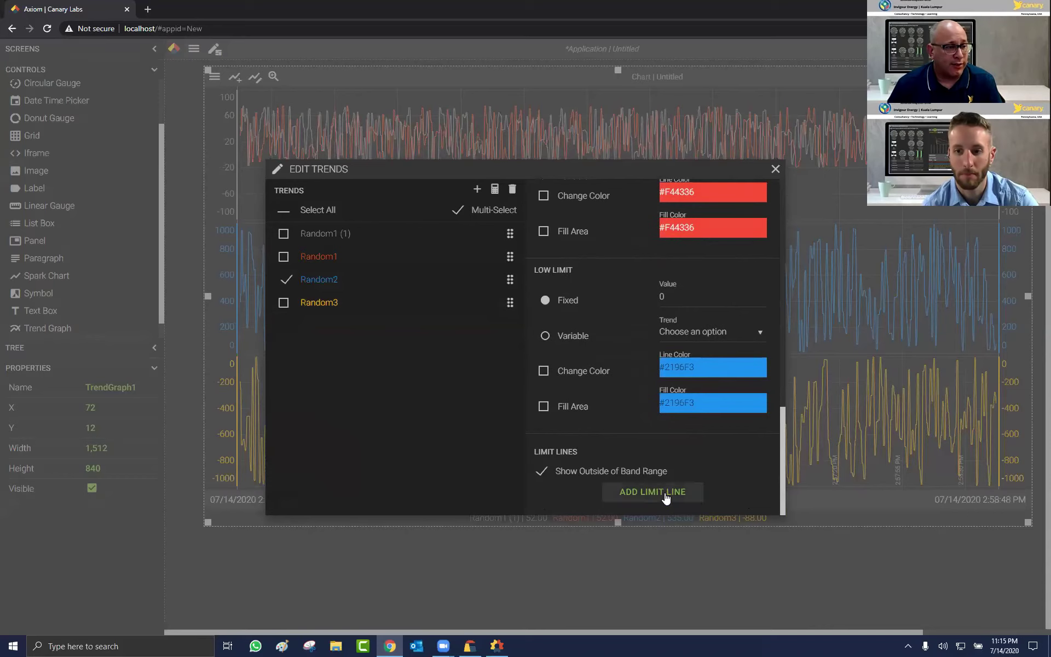
left_click(663, 492)
scroll(598, 478, "down", 1)
left_click(587, 469)
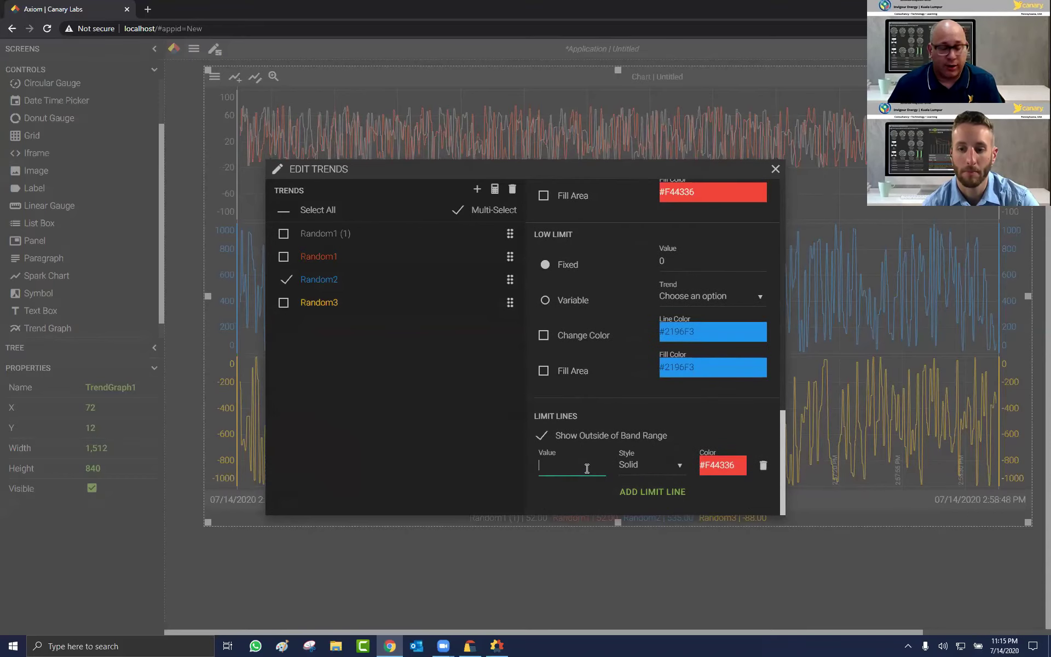
type("800")
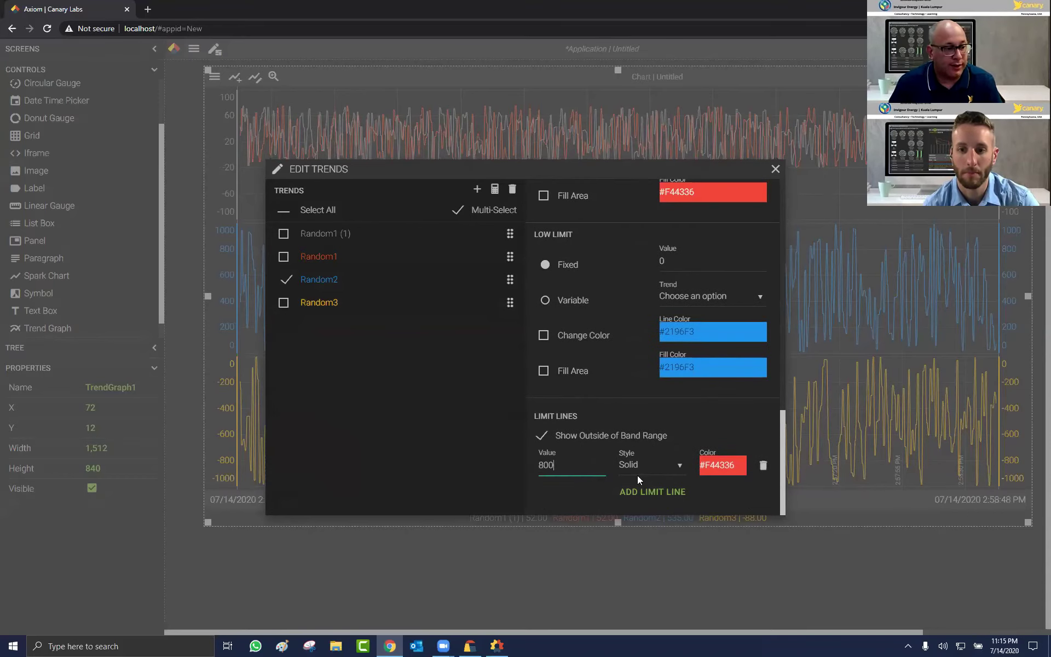
left_click(680, 469)
left_click(652, 465)
left_click(651, 485)
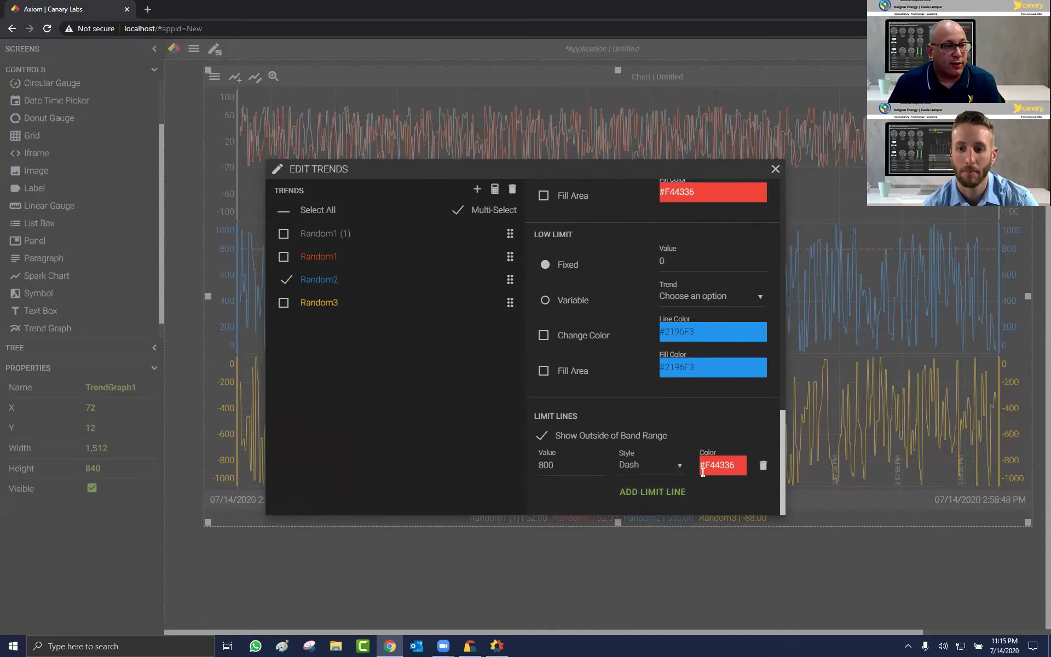
key("Escape")
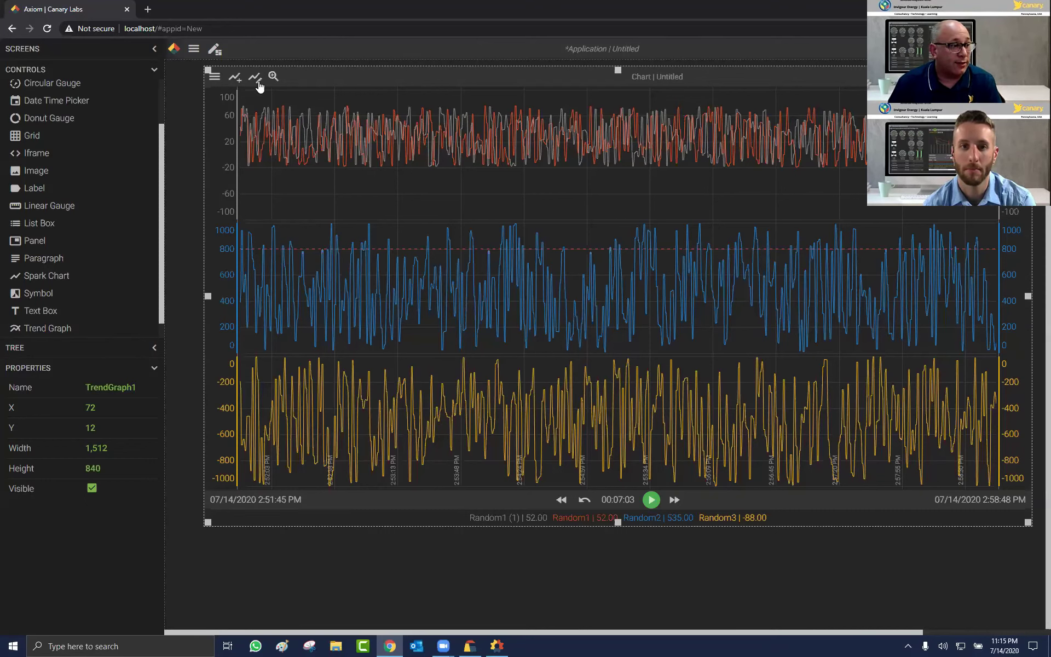
Step: Set Random2's fixed high limit to 800 with Change Color and Fill Area enabled
double_click(297, 286)
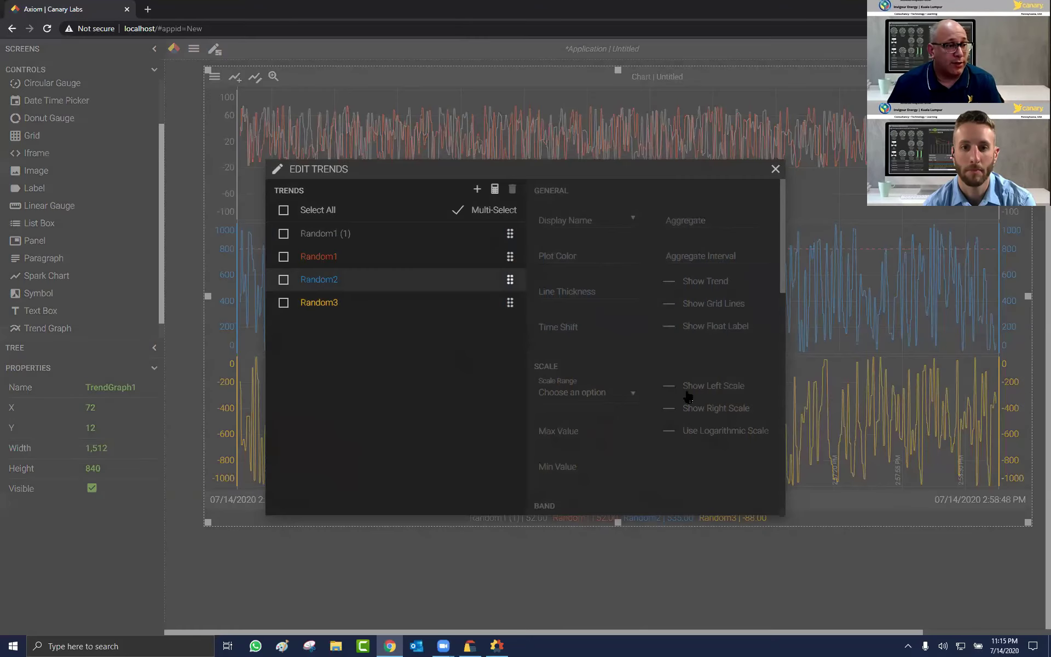
left_click_drag(780, 409, 781, 465)
scroll(780, 465, "down", 10)
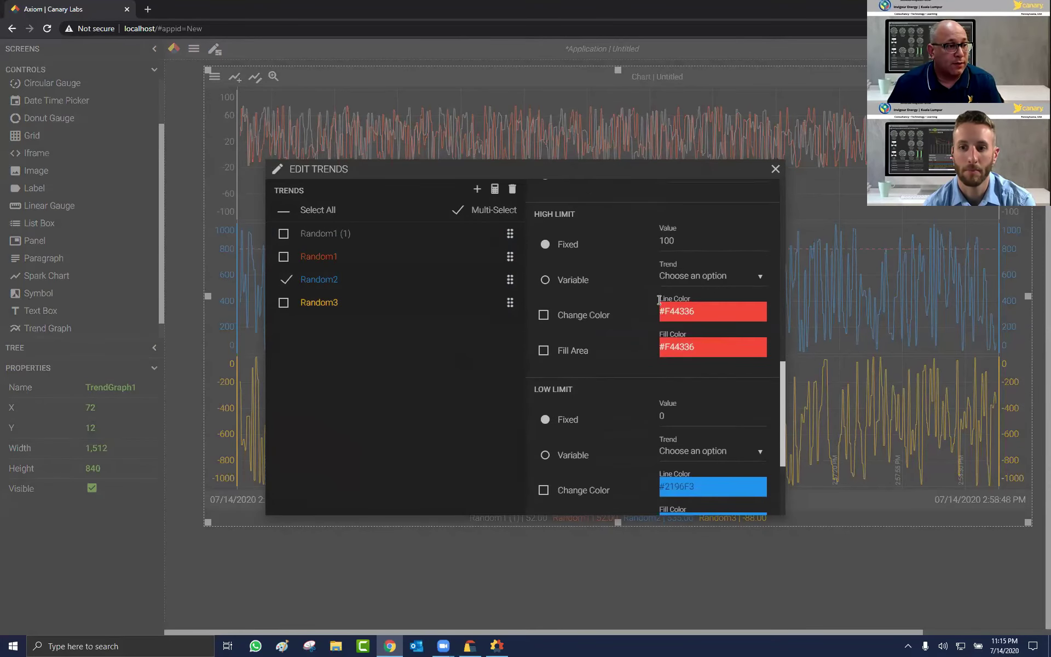
left_click(649, 238)
type("800")
left_click(544, 312)
left_click(543, 346)
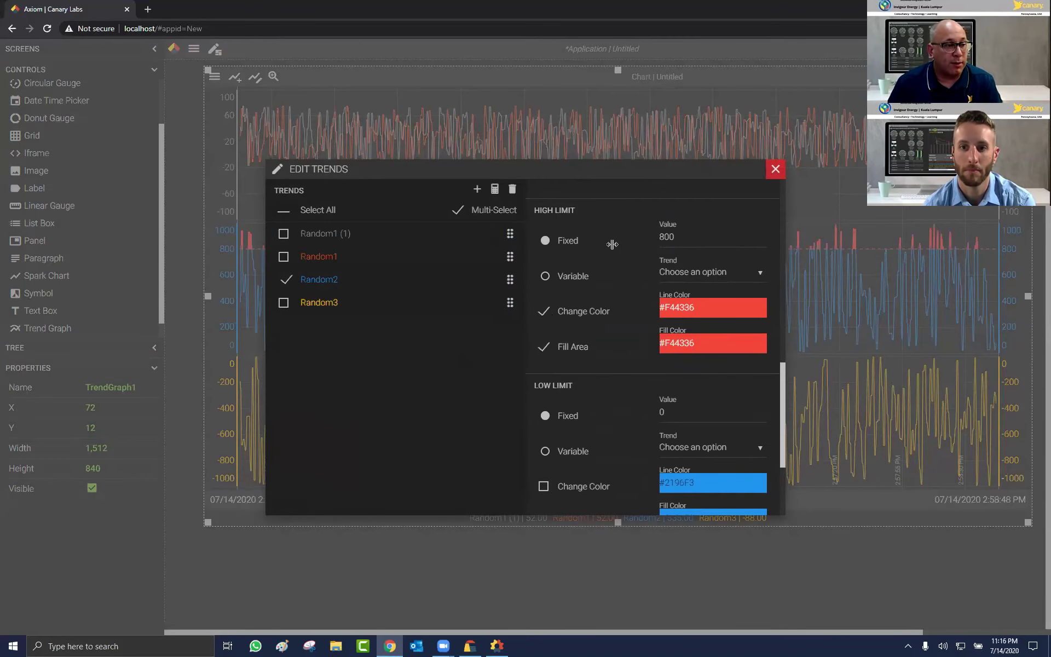
key("Escape")
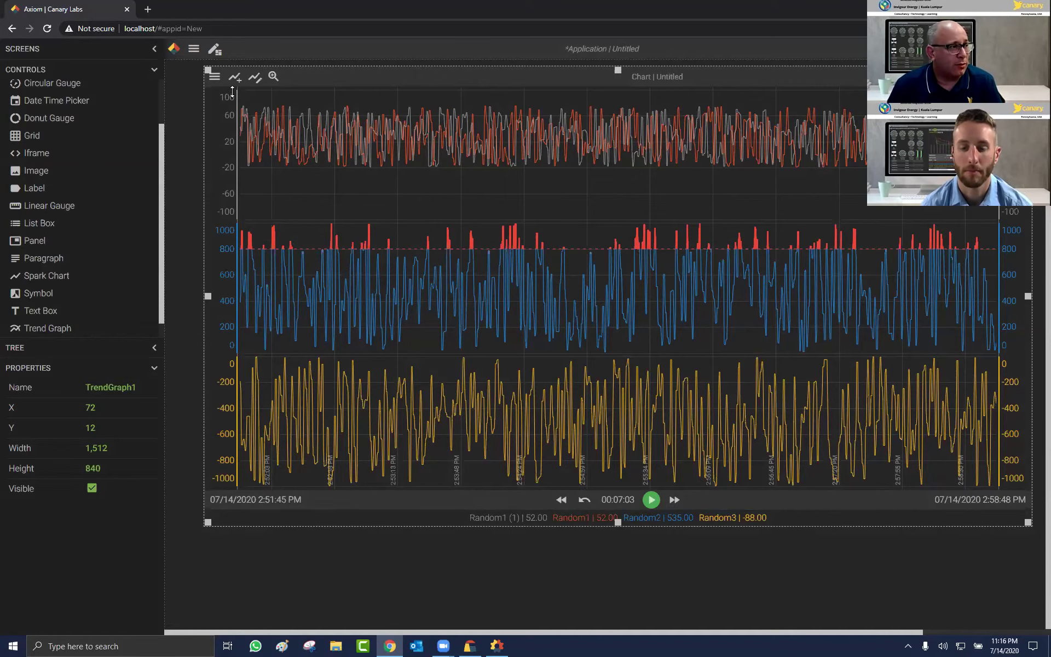
Step: Save the trend chart as 'Invigour Energy' in the Public folder using Save As
left_click(215, 77)
left_click(256, 117)
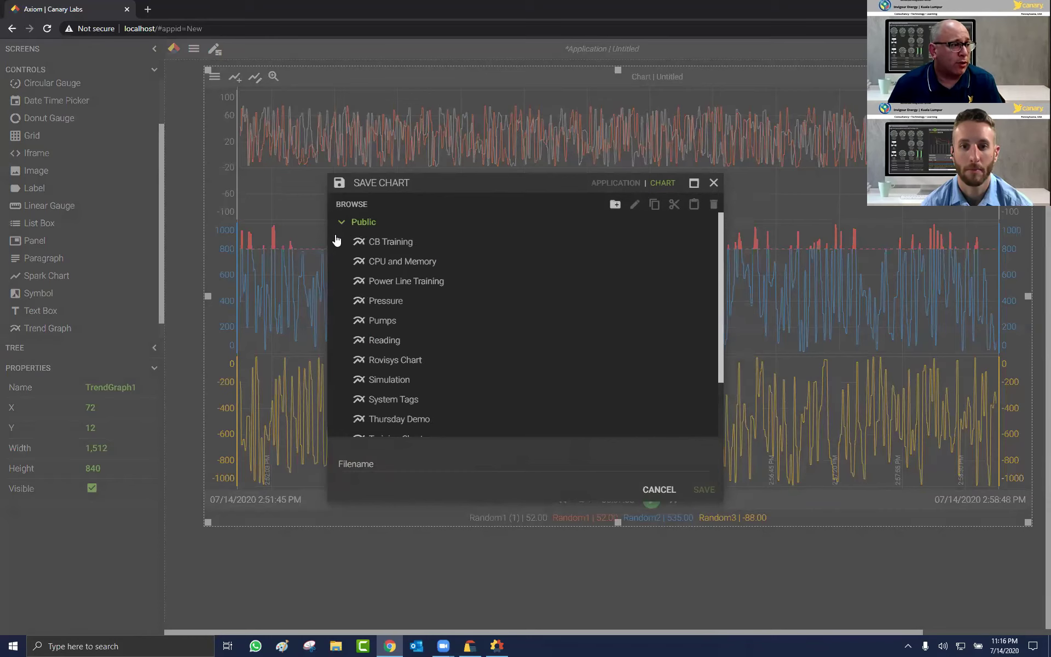
left_click(341, 222)
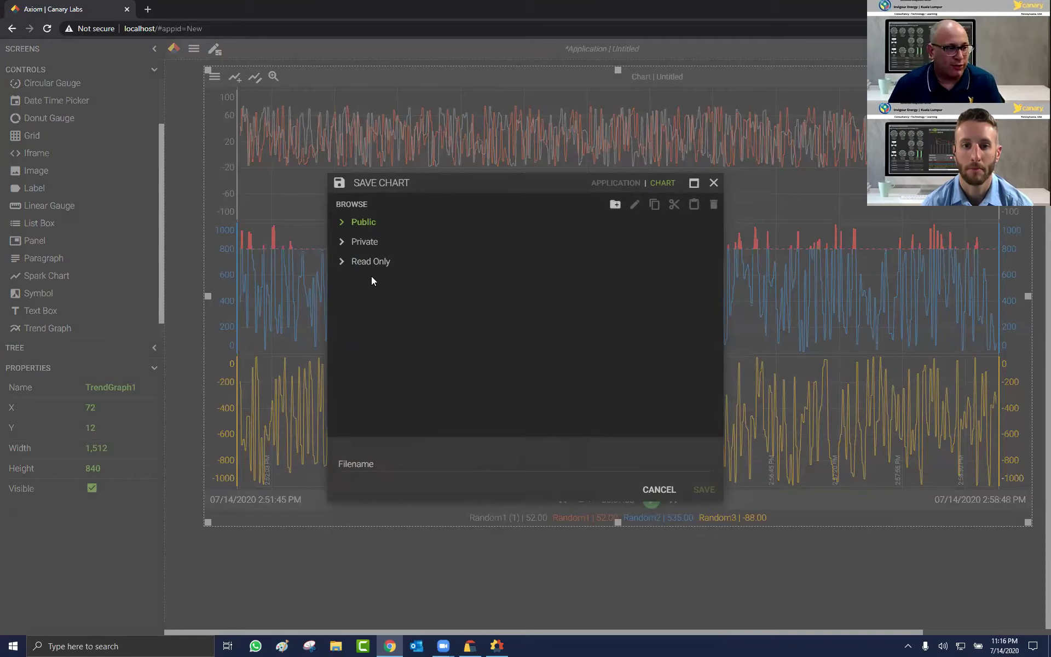
left_click(397, 454)
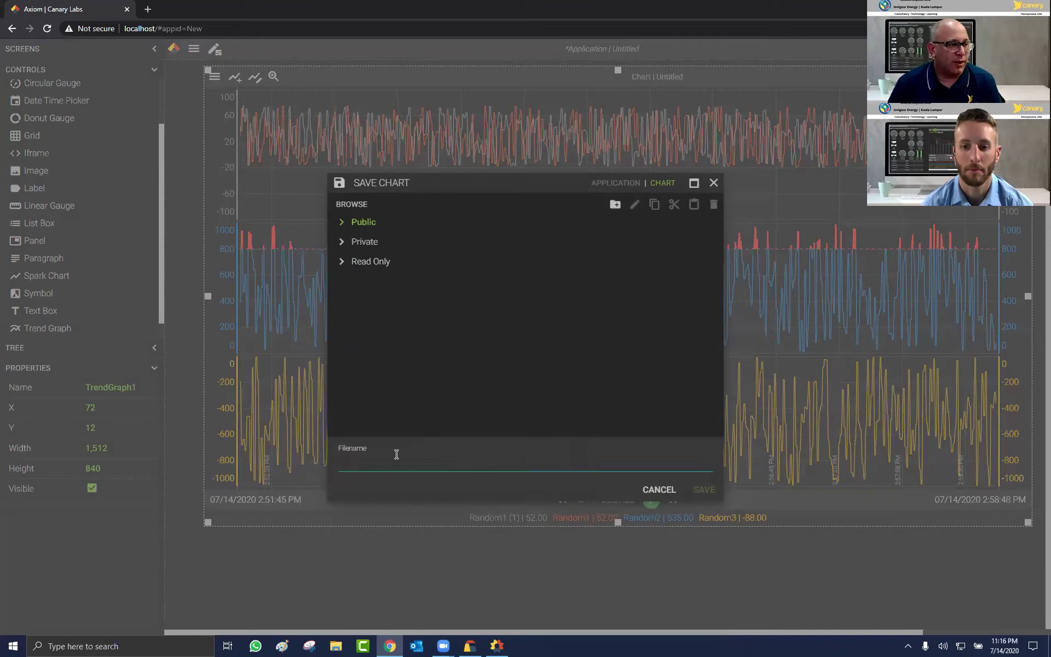
type("Inv")
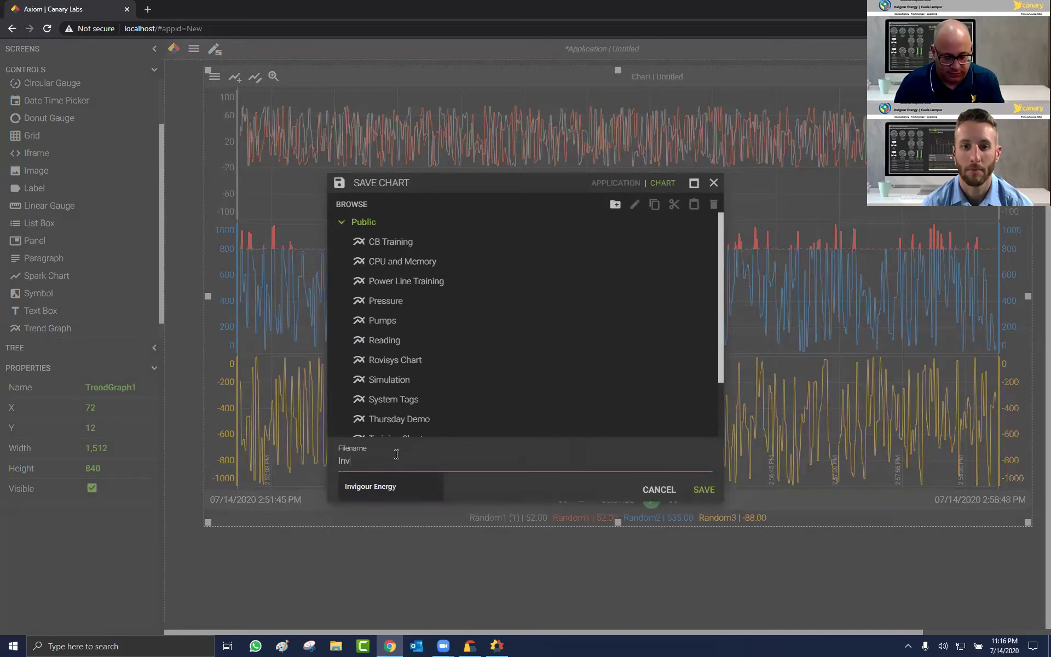
type("igour Energy")
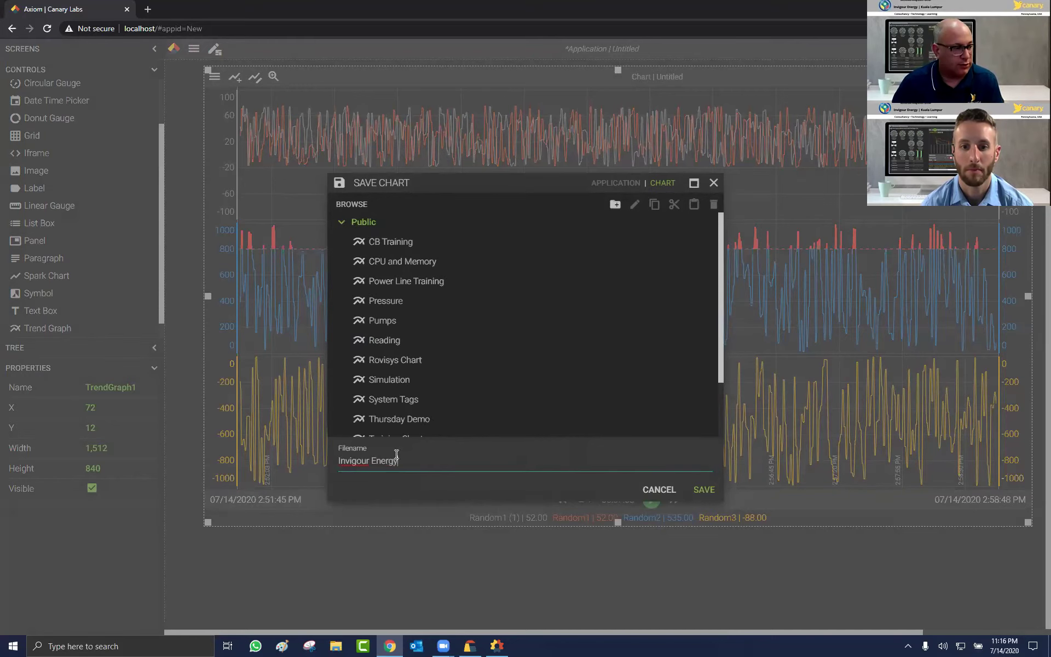
left_click(702, 489)
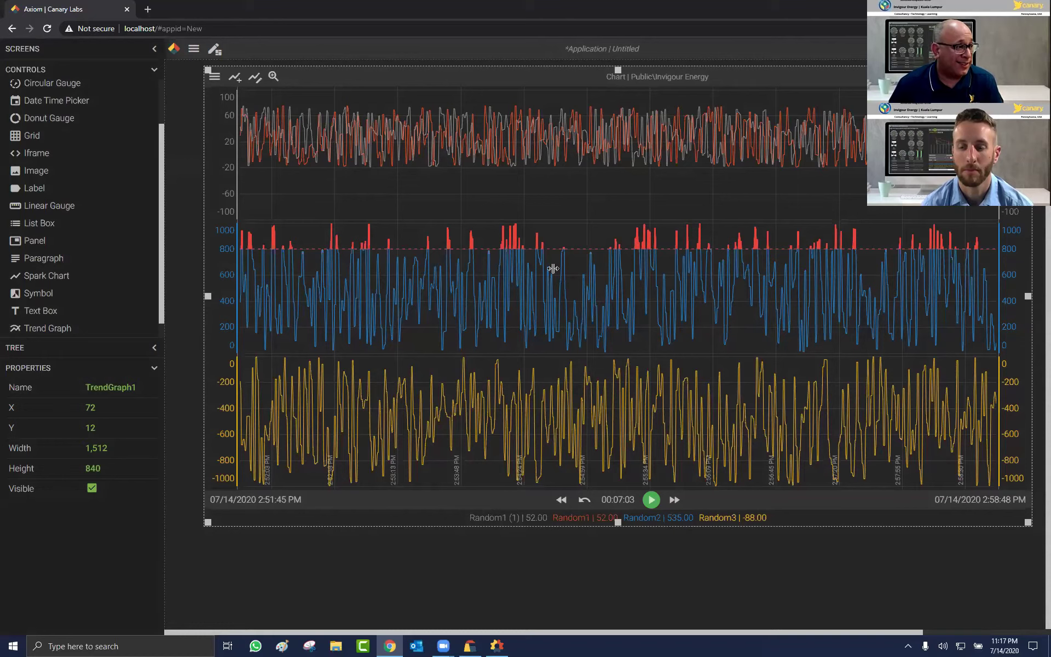
Step: Resize TrendGraph1 to 1,560 by 576 at 24, 276 by lowering its top and extending its left edge
left_click_drag(615, 211, 615, 215)
left_click_drag(184, 371, 181, 368)
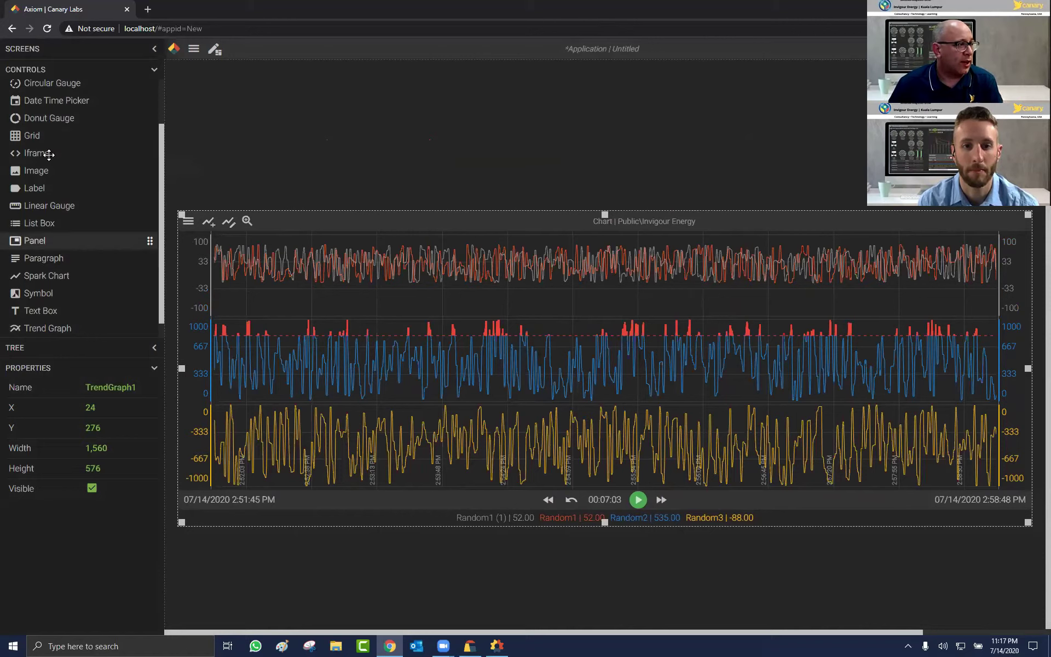
Step: Place a Grid control at 24, 24, sized 1,560 by 228, above the trend graph
left_click_drag(34, 137, 486, 199)
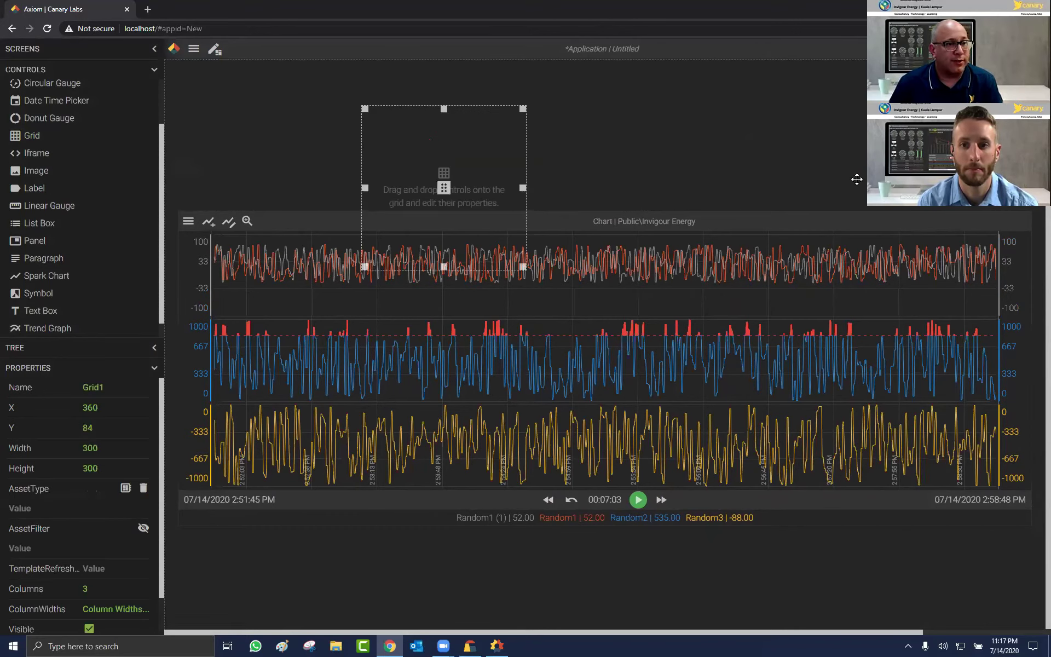
left_click_drag(856, 179, 1028, 188)
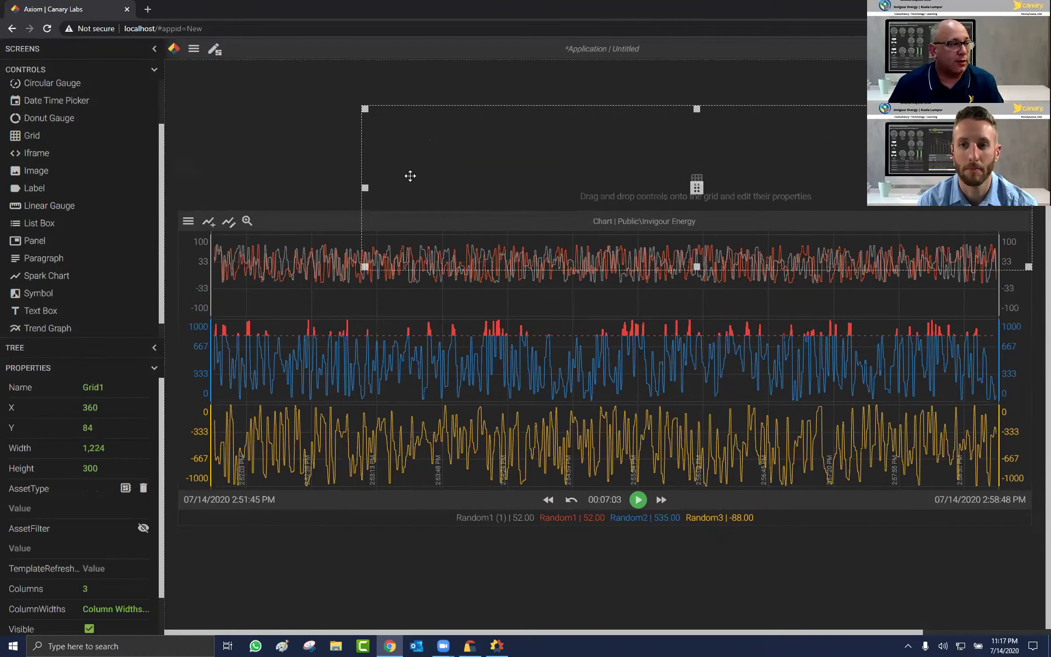
left_click_drag(364, 188, 181, 184)
mouse_move(606, 189)
left_mouse_down()
mouse_move(607, 155)
mouse_move(604, 193)
left_mouse_up()
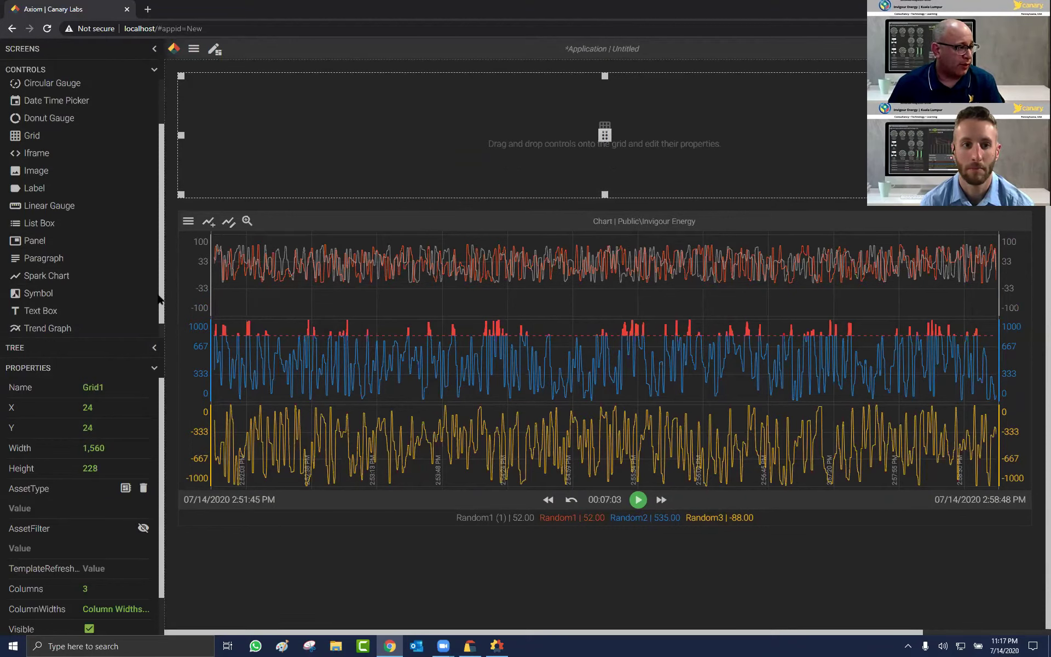
scroll(157, 299, "down", 1)
Step: Drop a Label into the grid's first cell and set Grid1's Columns to 4
left_click(38, 171)
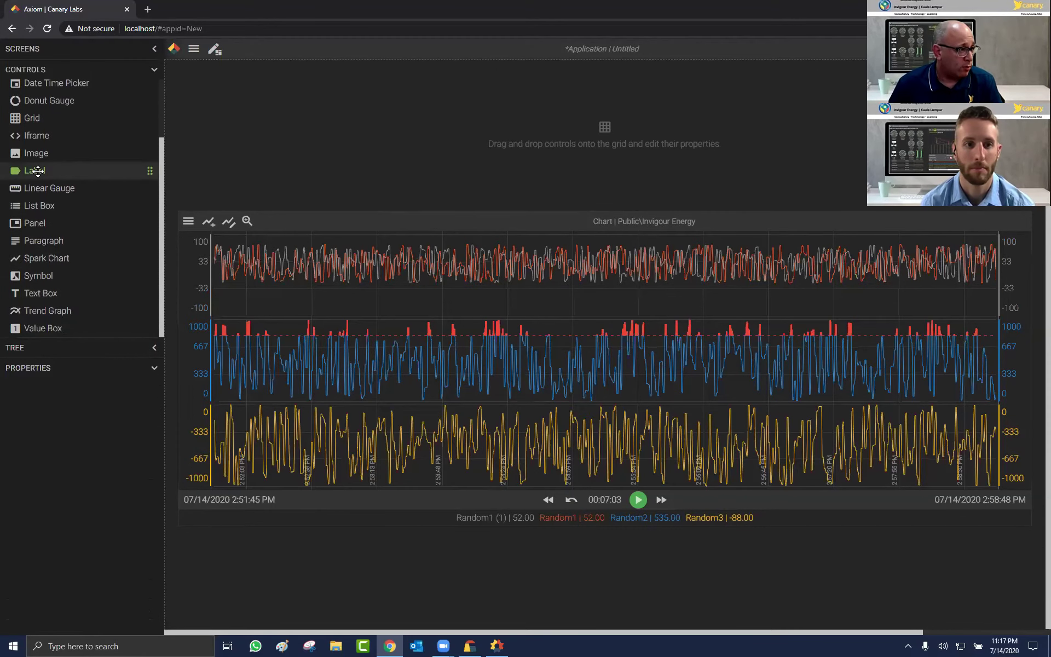
left_click_drag(38, 171, 207, 130)
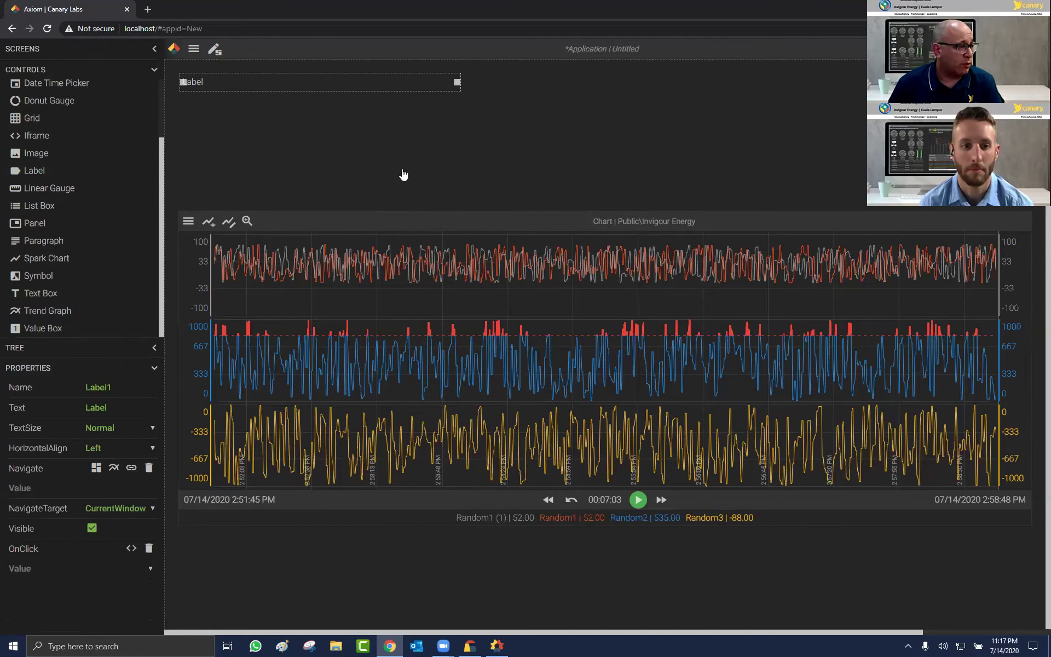
left_click(379, 175)
left_click(77, 591)
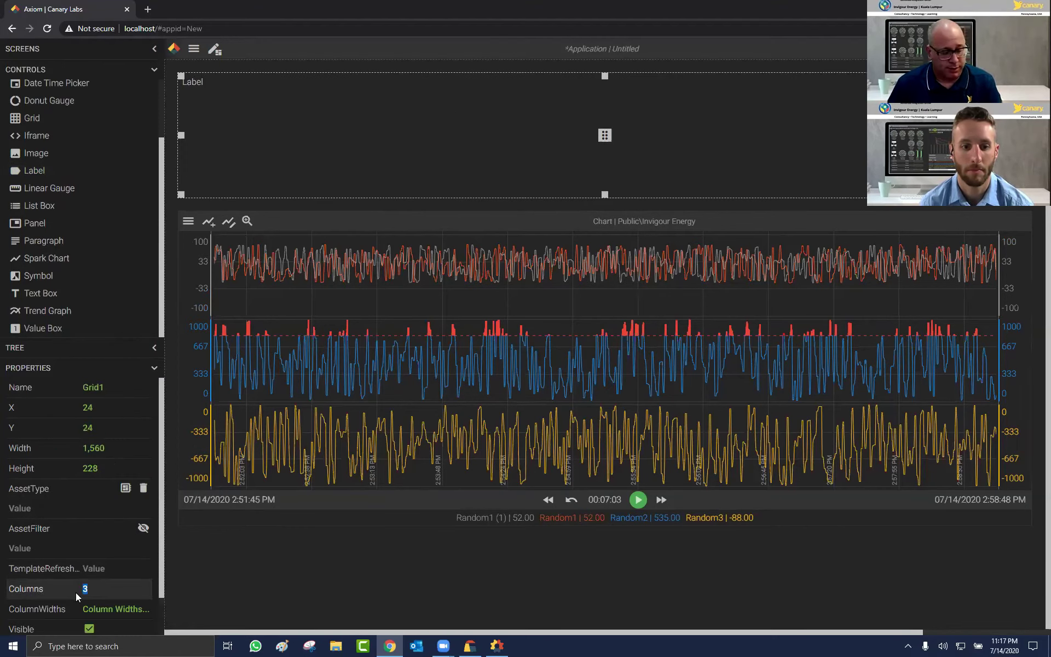
type("4")
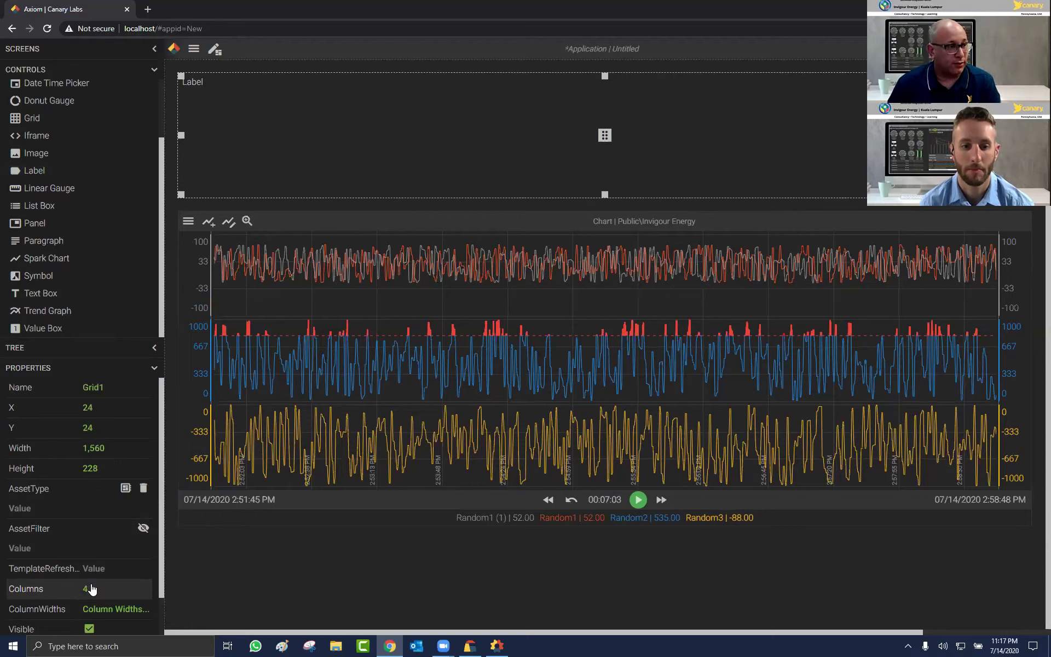
Step: Paste copies of the Label so Label1 through Label4 fill the four columns
scroll(99, 586, "down", 1)
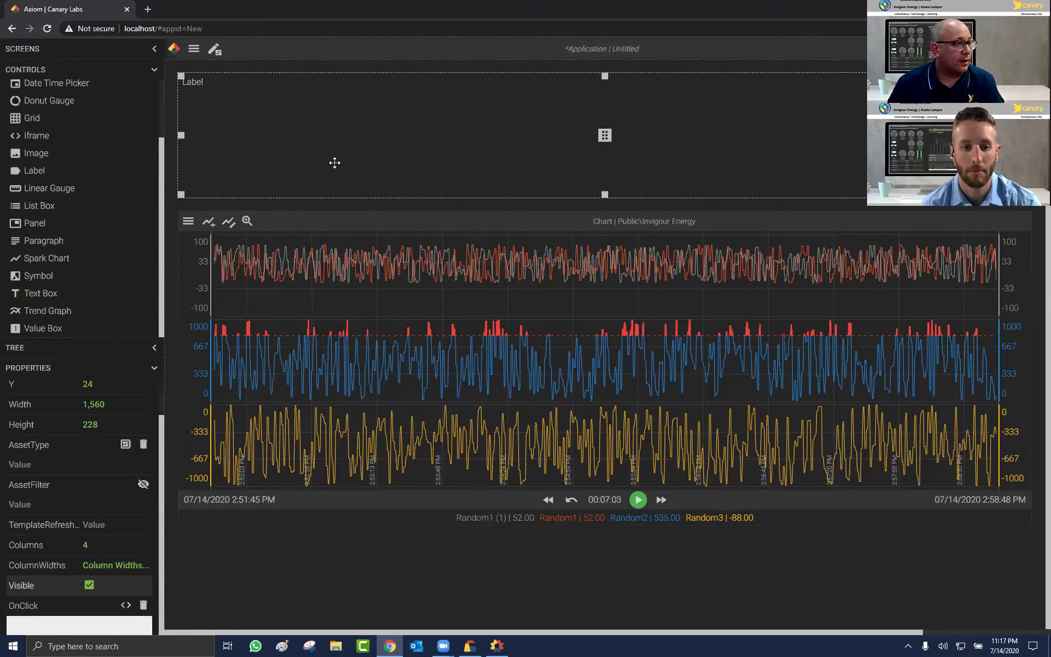
left_click(211, 89)
key("ctrl+v")
key("ctrl+v")
key("ctrl+v")
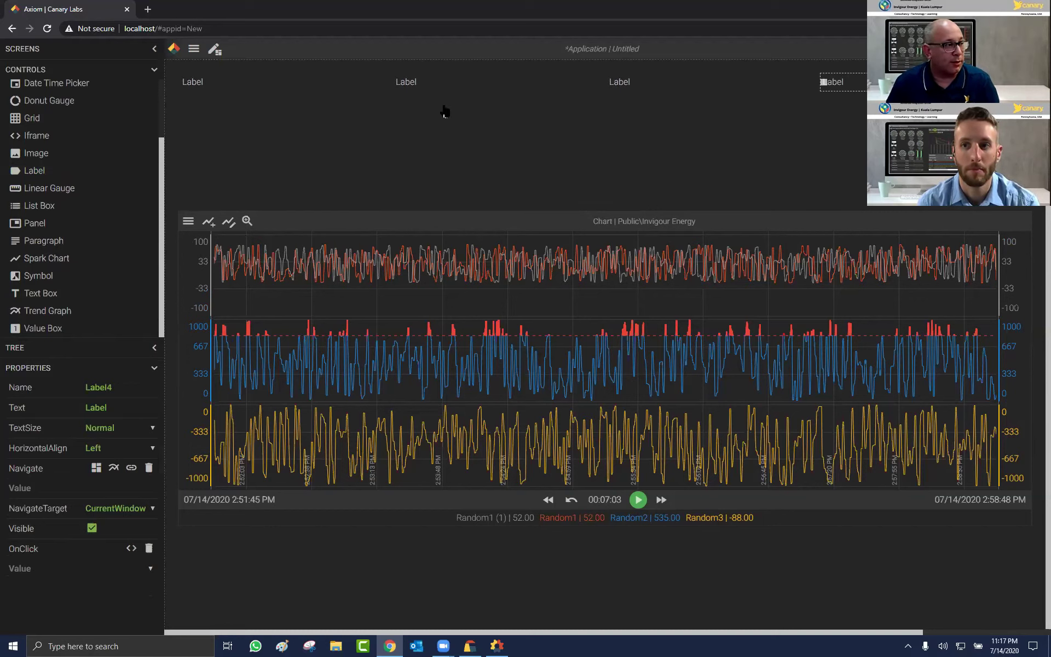
key("ctrl+v")
Step: Clear the first label's text and enter 'Live Data' as a header label
left_click(196, 82)
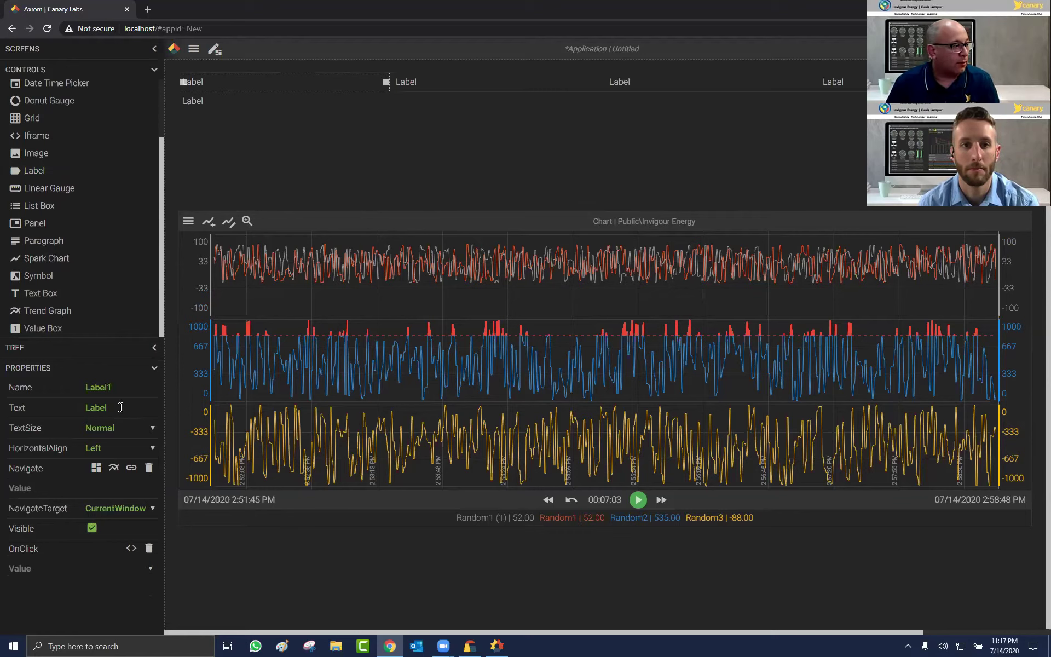
left_click(116, 407)
key("ctrl+a")
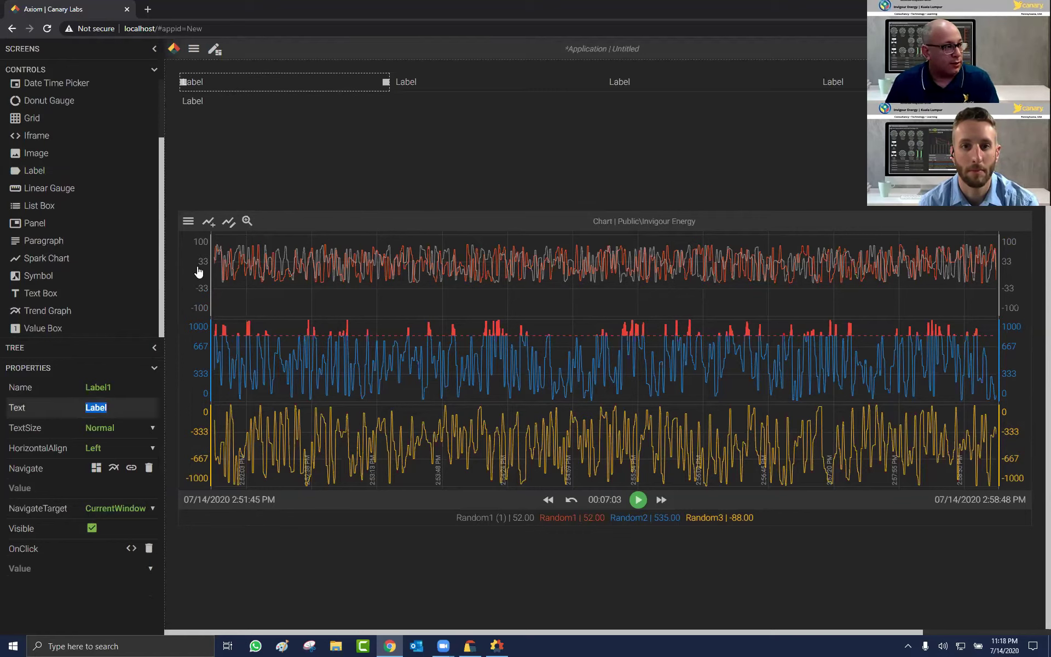
key("BackSpace")
key("Tab")
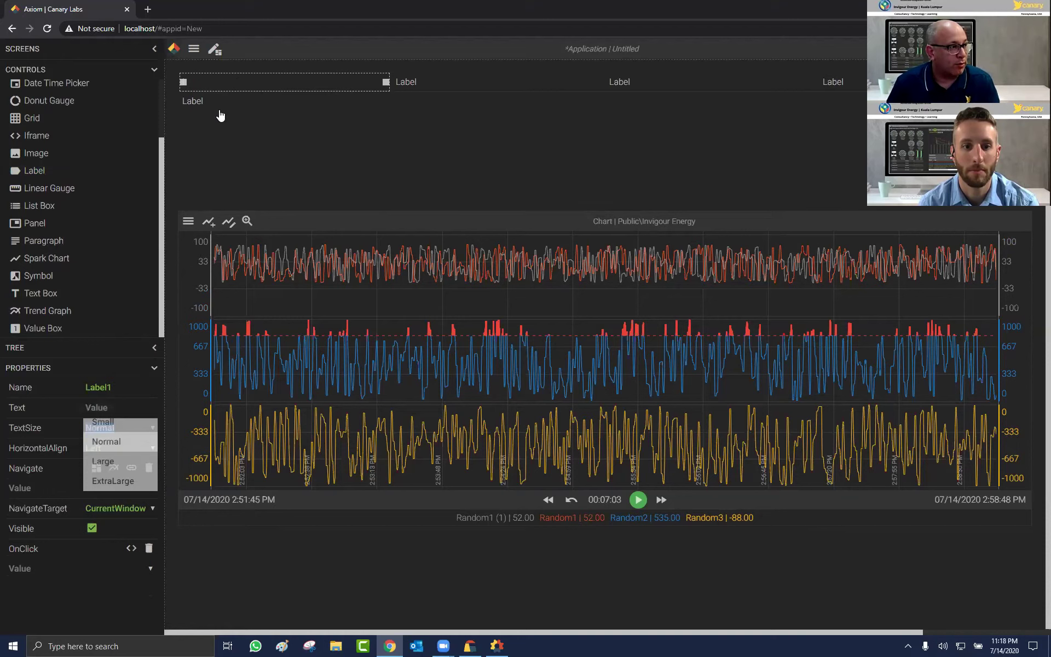
left_click(417, 85)
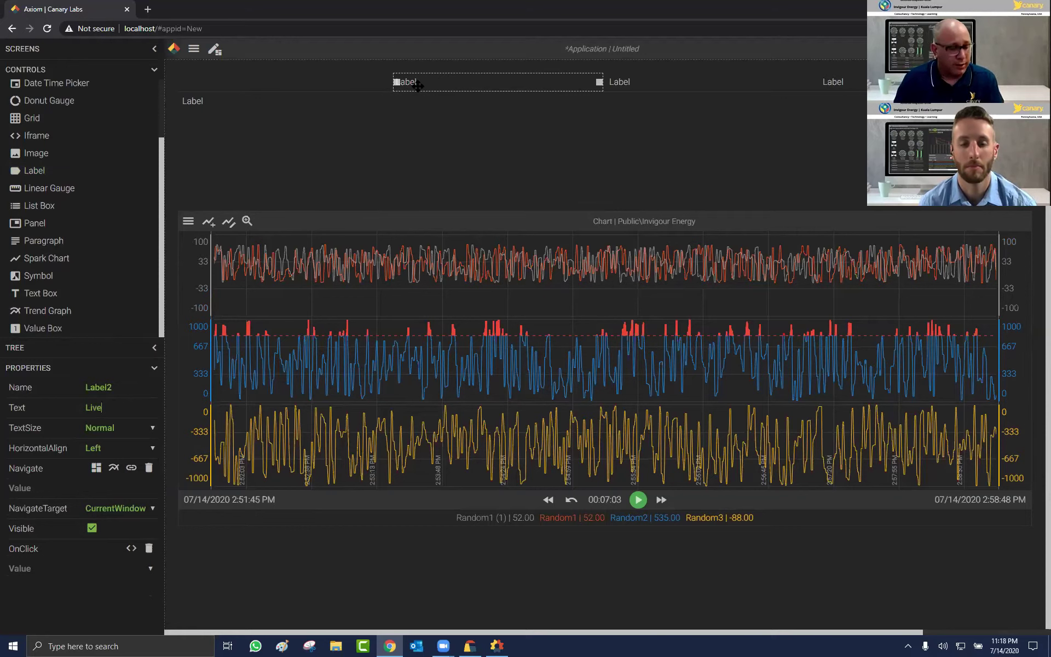
type("Live Data")
key("Tab")
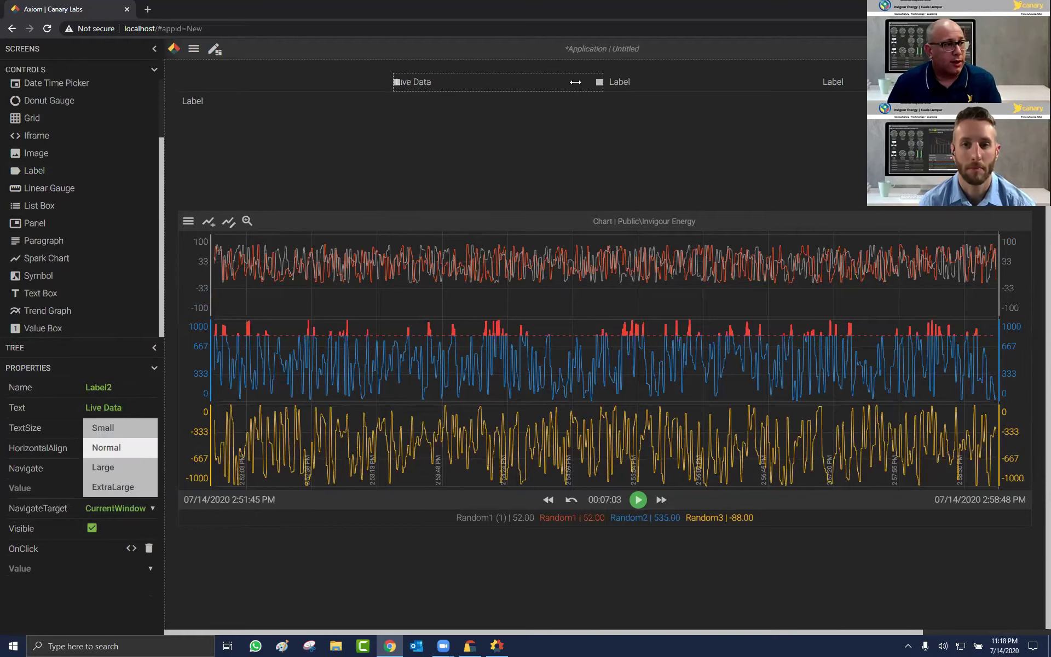
Step: Label the headers '30 min Avg' and '24 Max', add a 'Temp' row label, and select Grid1
left_click(718, 134)
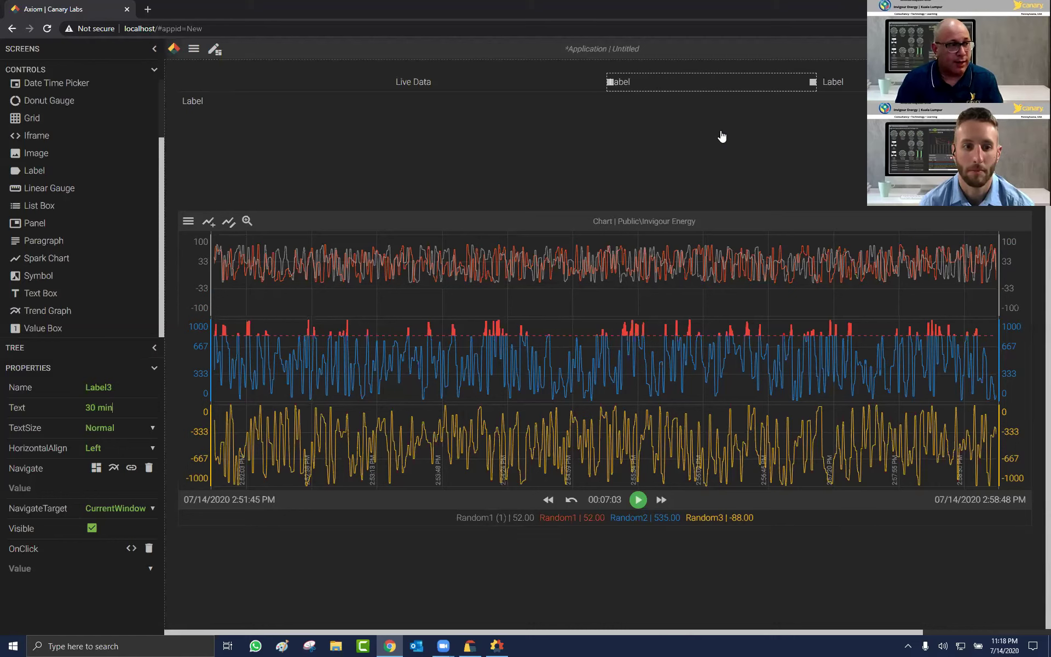
type("30 min Avg")
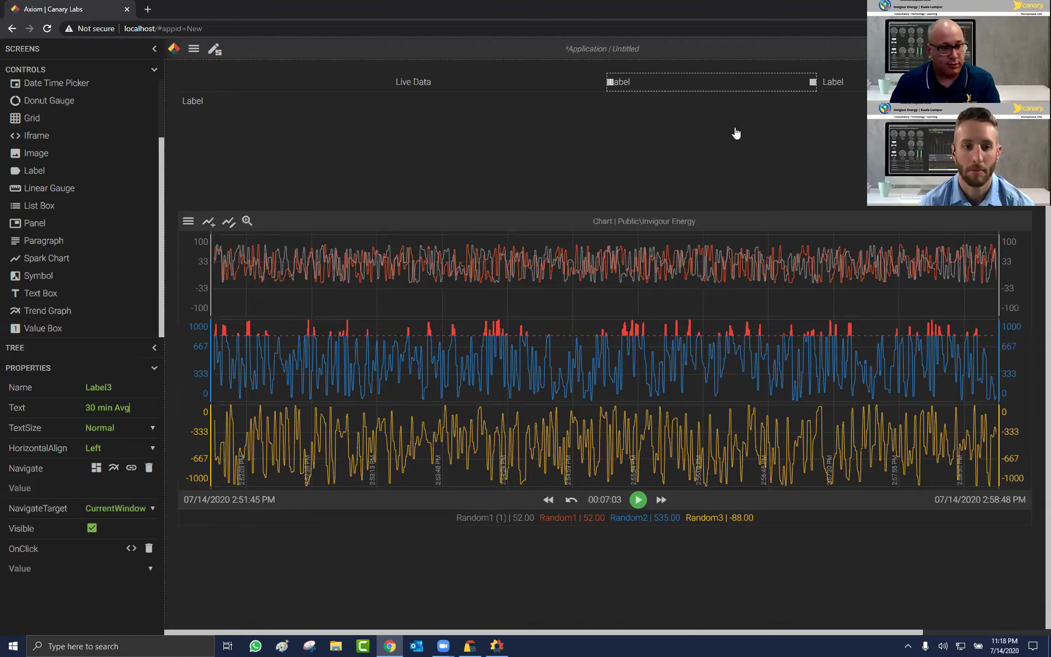
left_click(838, 82)
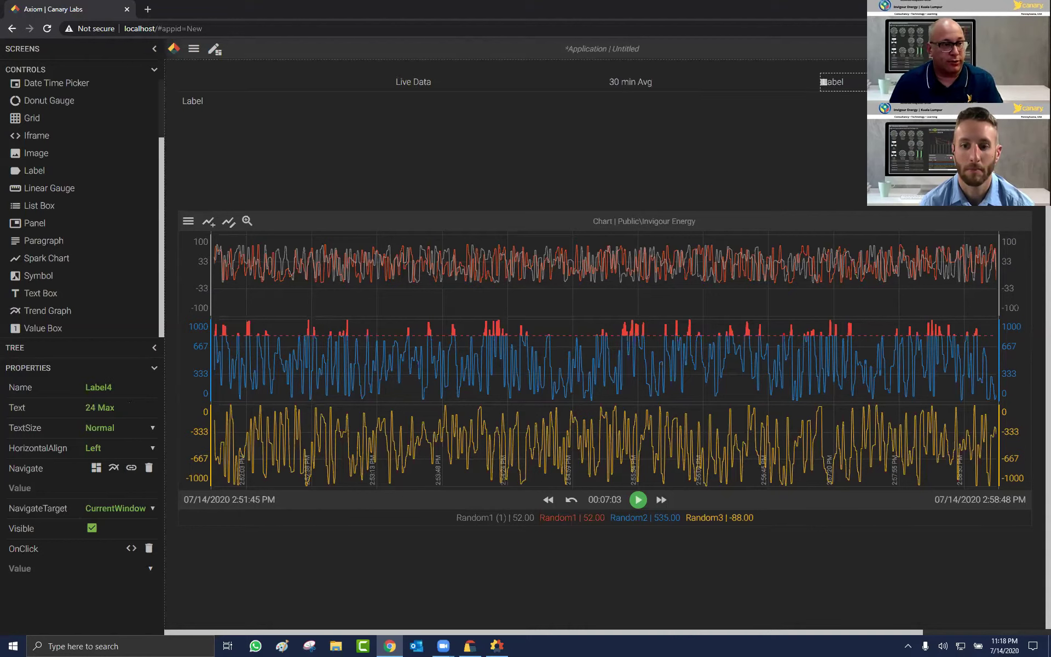
left_click(191, 105)
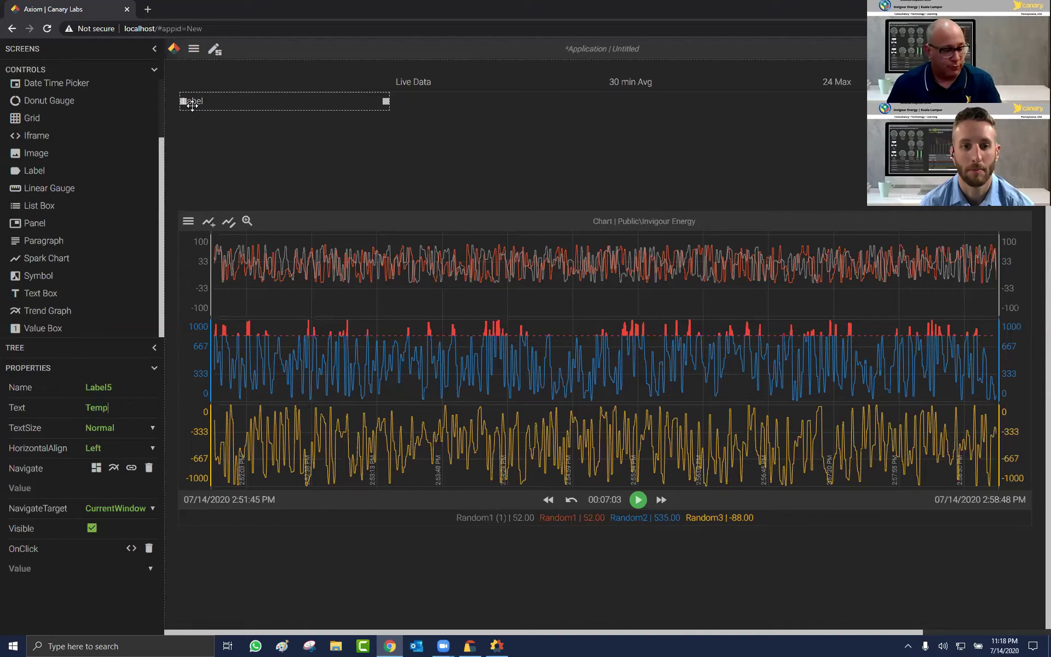
key("Tab")
key("space")
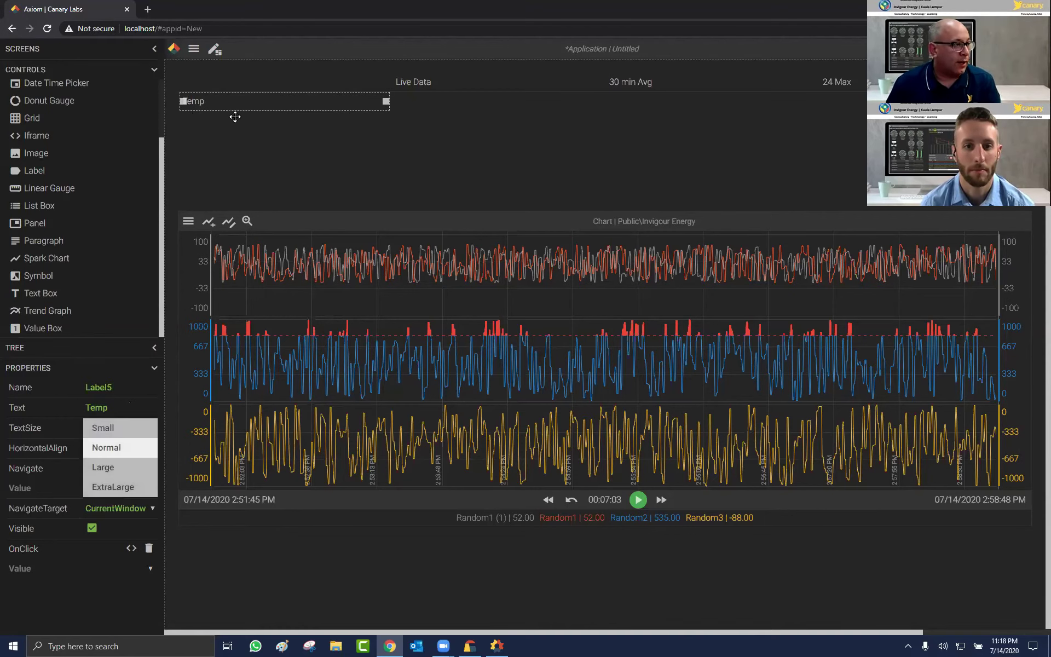
left_click(236, 116)
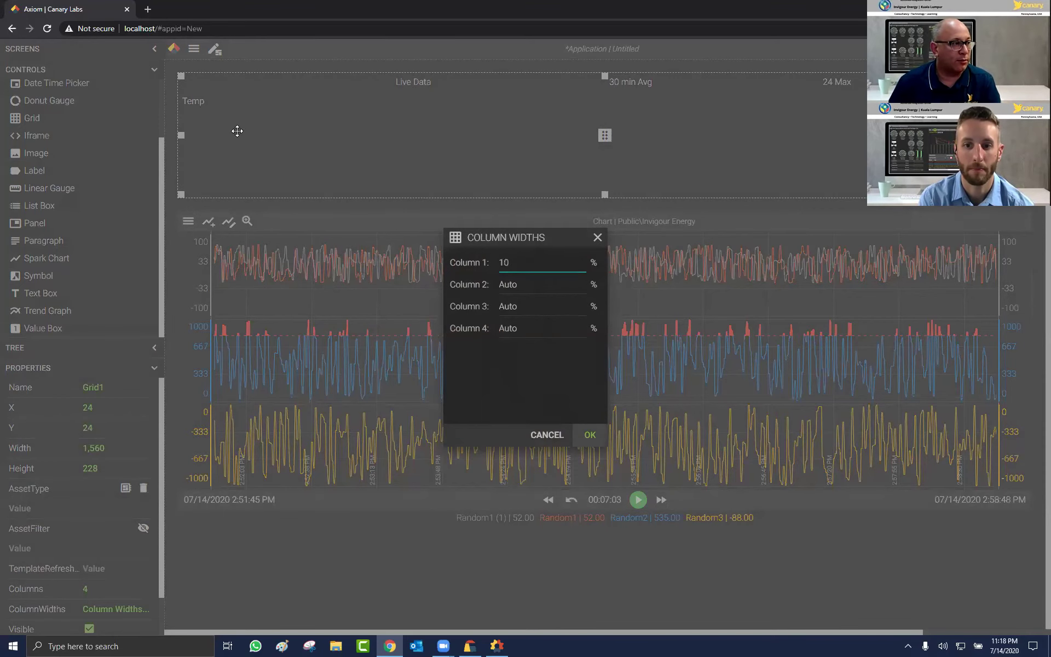
Step: Apply a 10% width to column 1 and place a Value Box beside Temp under Live Data
key("Return")
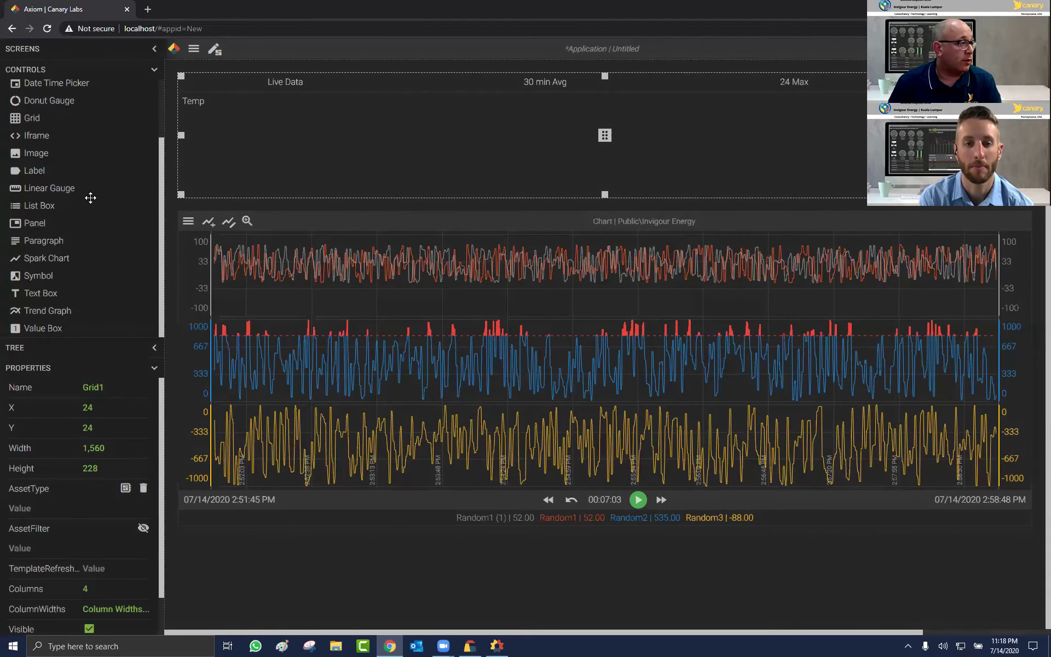
left_click_drag(49, 328, 272, 102)
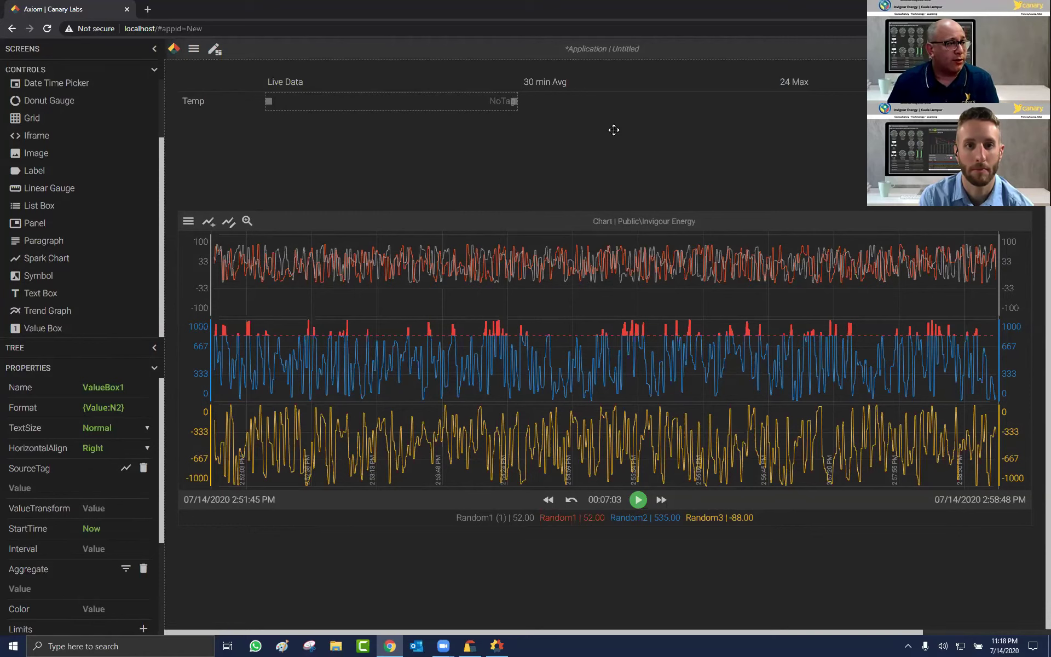
left_click(480, 116)
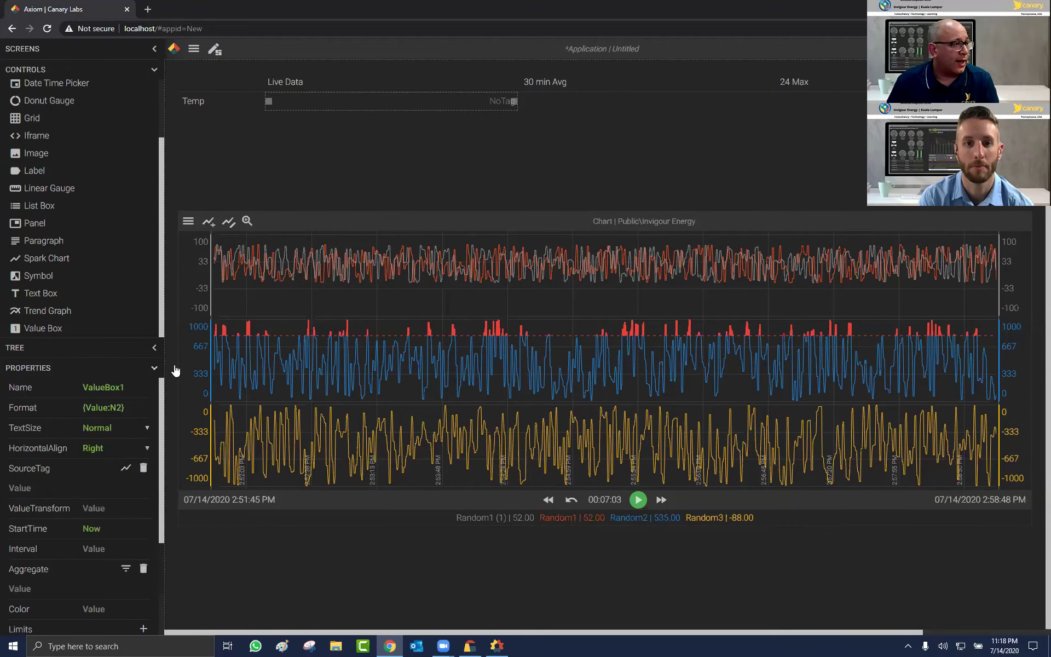
left_click(154, 69)
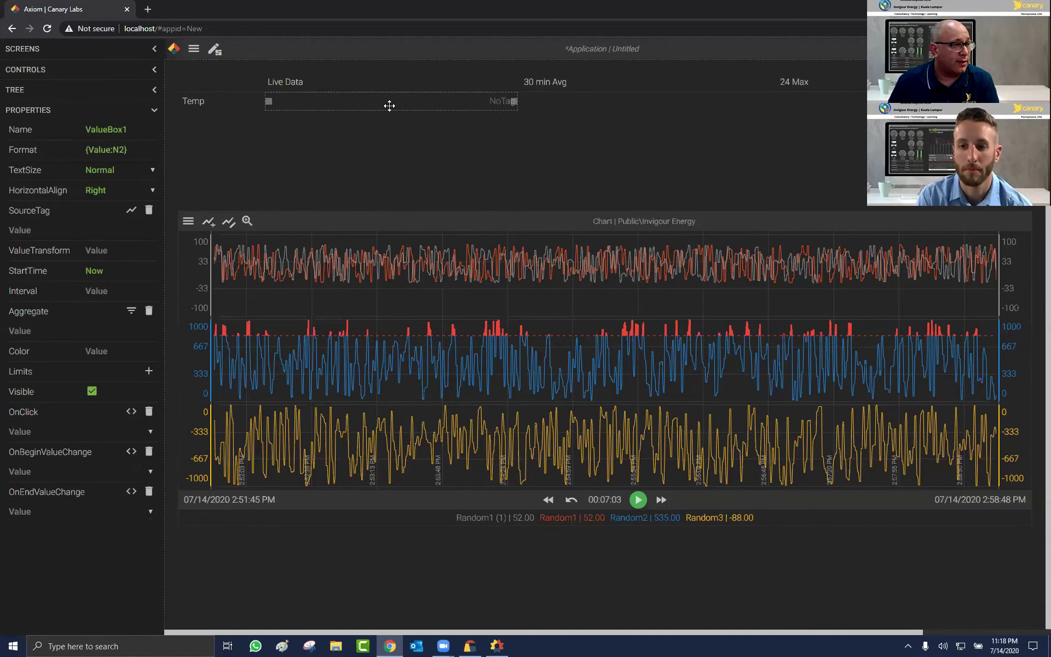
Step: Link the Temp value box to line 1.boiler 1.temperature so it shows 220.00
left_click(132, 210)
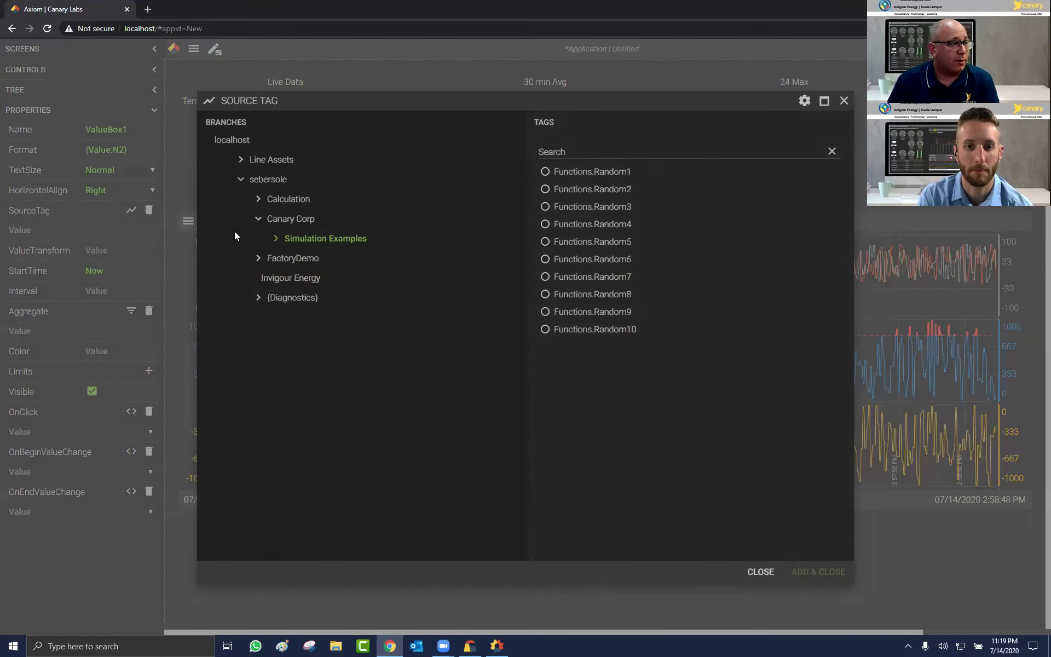
left_click(259, 178)
left_click(285, 200)
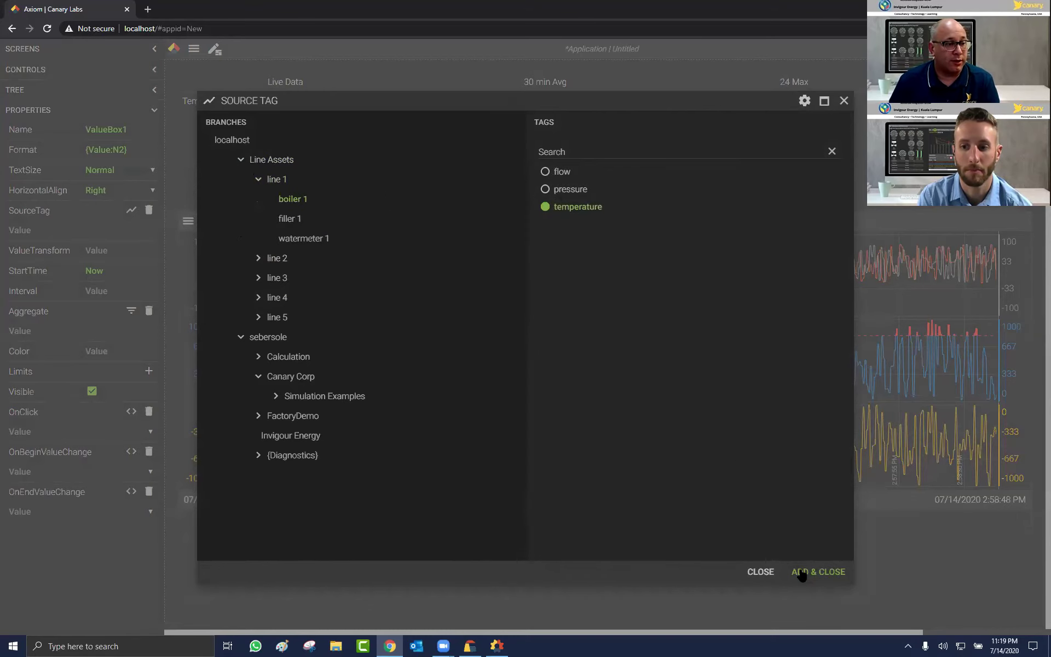
key("Return")
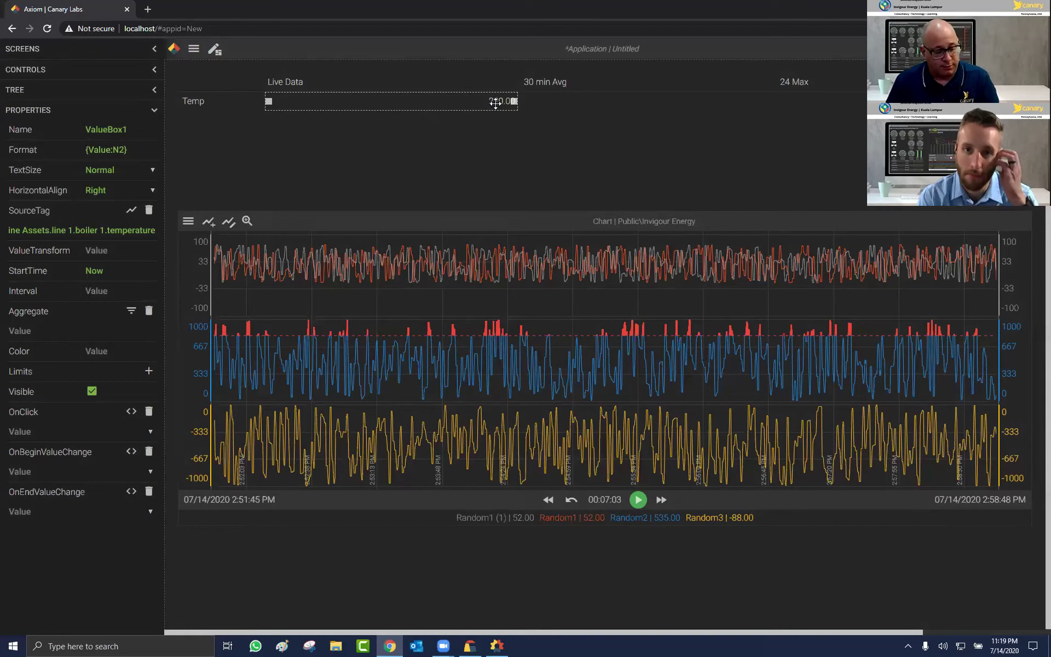
key("ctrl+c")
Step: Paste a value box under 30 min Avg with start time Now-30m and TimeAverage2 aggregate
key("ctrl+v")
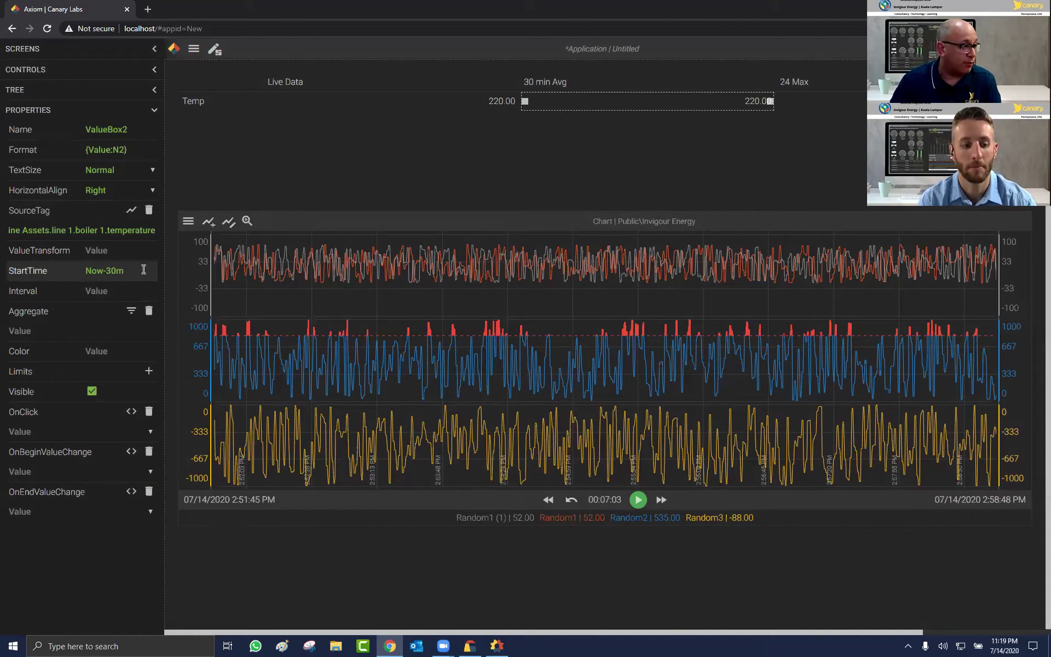
key("Return")
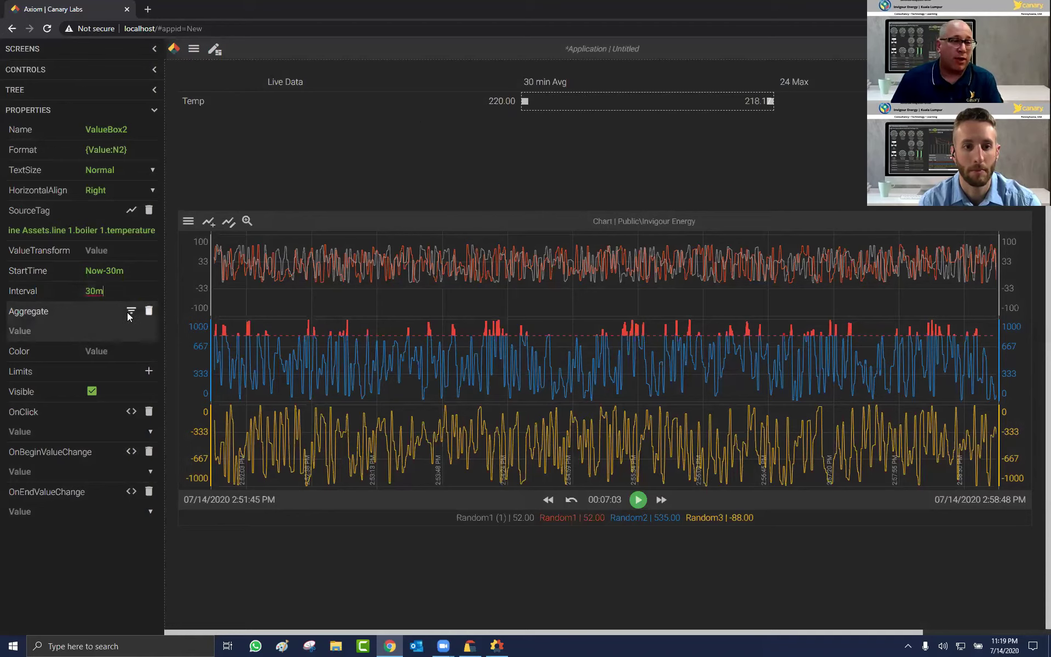
left_click(131, 310)
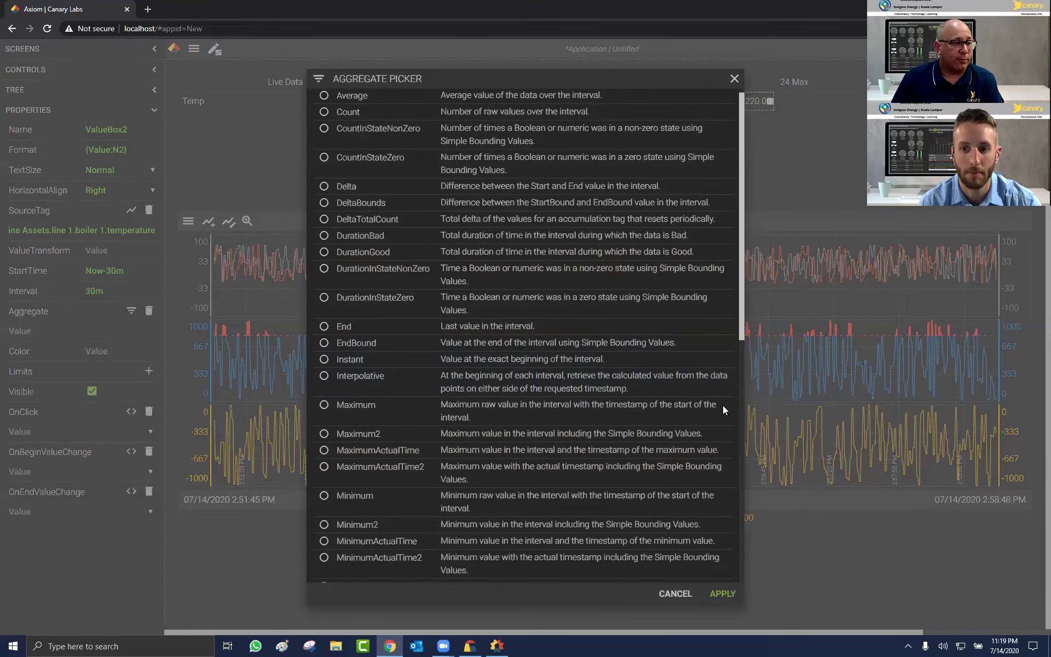
scroll(711, 438, "down", 6)
left_click(400, 480)
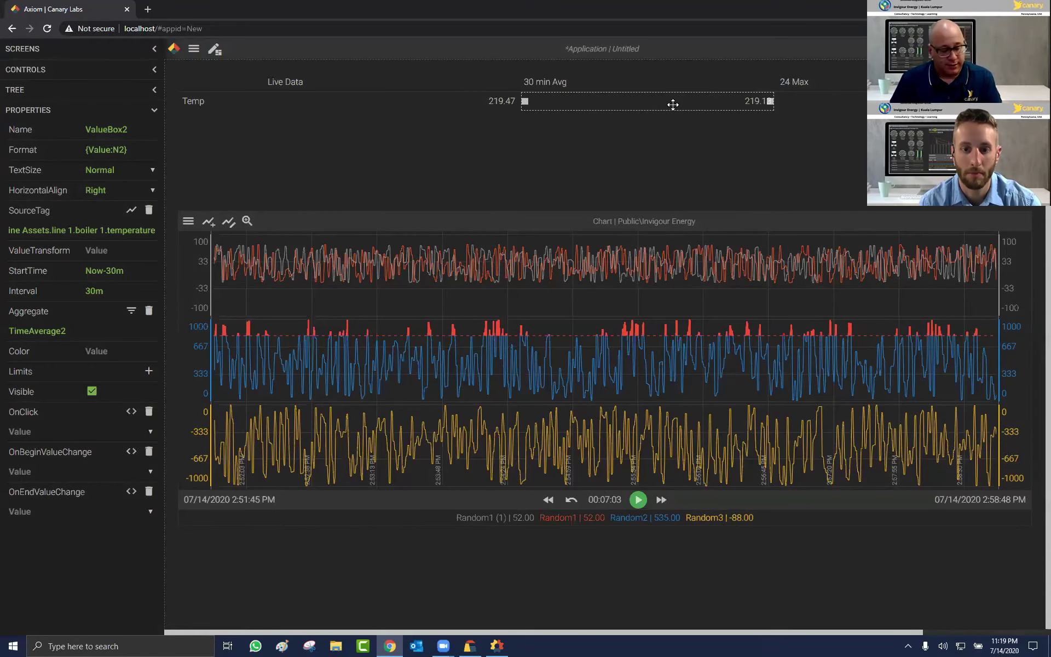
Step: Set the 24 Max value box's start time to Now-24h
left_click(840, 104)
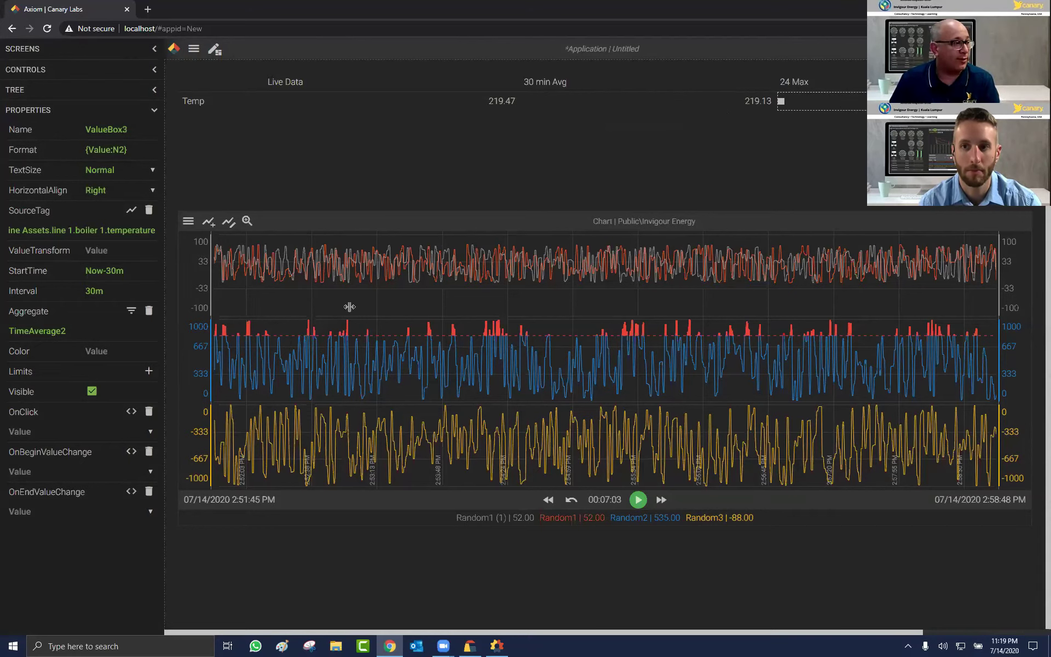
left_click(132, 272)
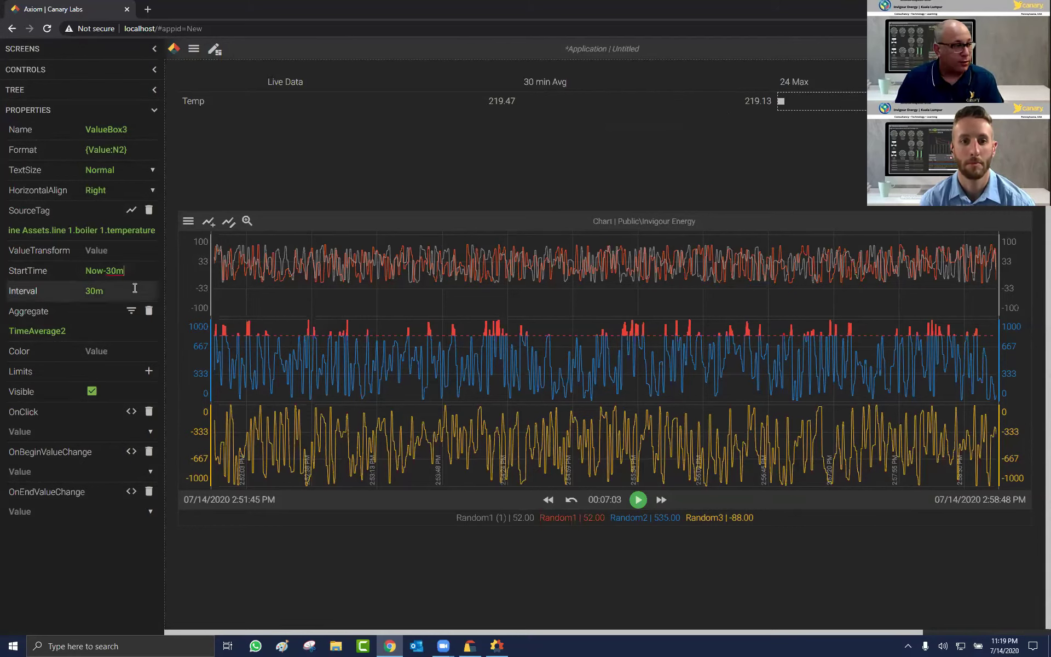
type("24h")
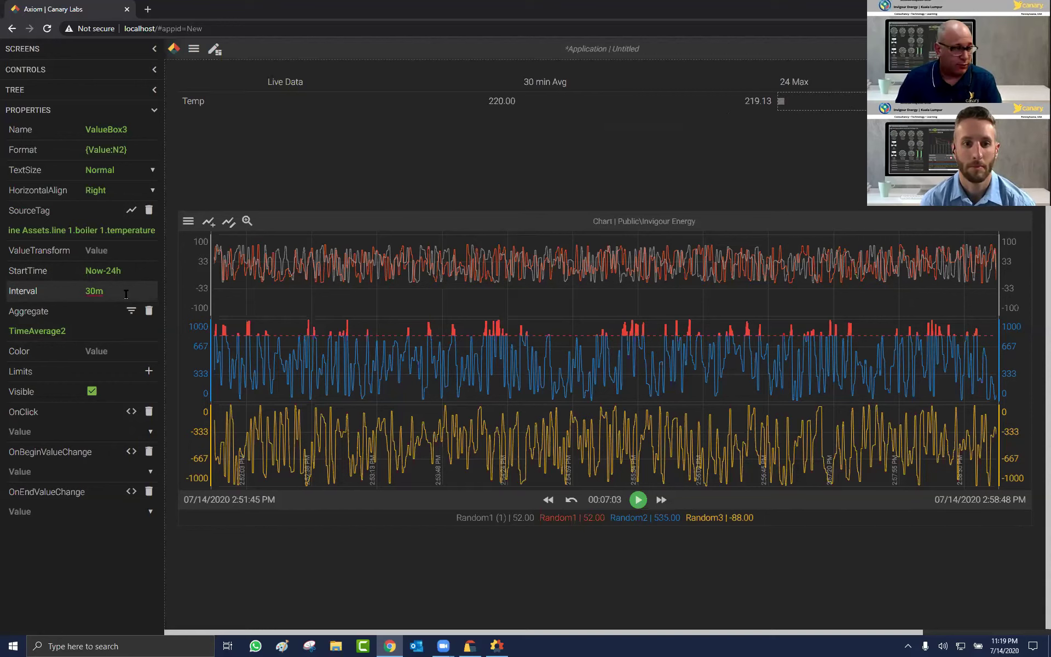
type("24h")
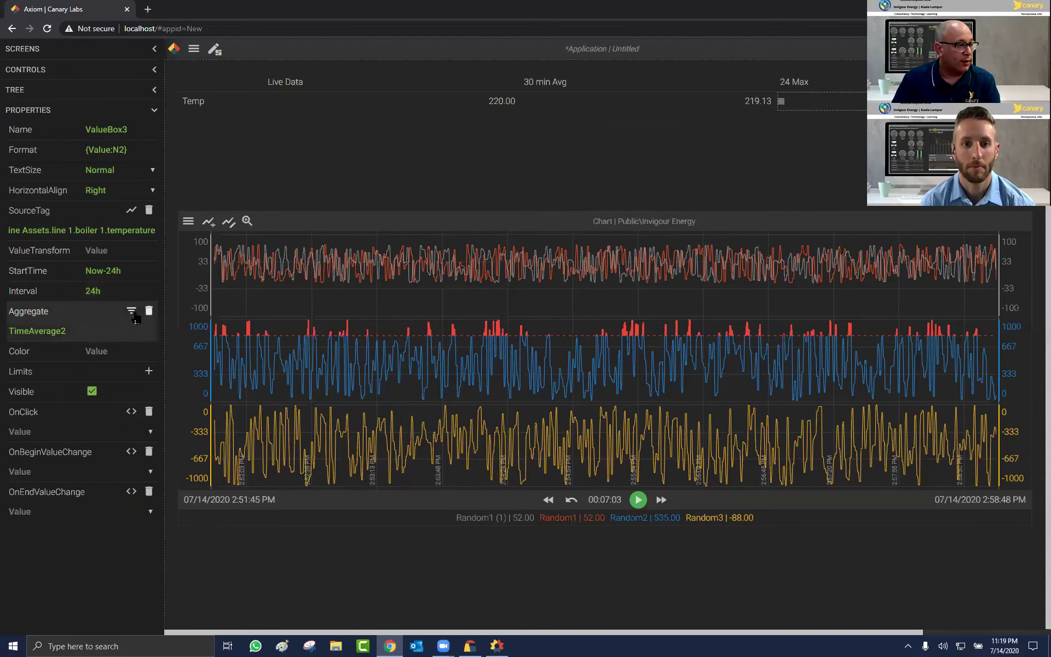
Step: Set the 24 Max Temp box's aggregate to Maximum2
left_click(131, 311)
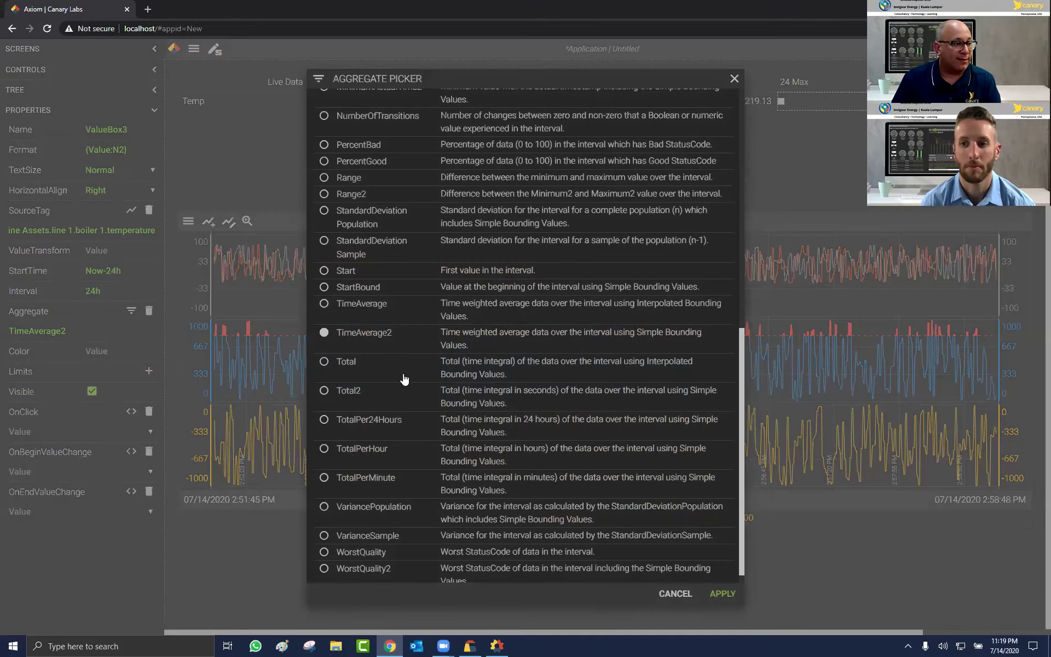
scroll(417, 378, "down", 1)
scroll(417, 377, "up", 10)
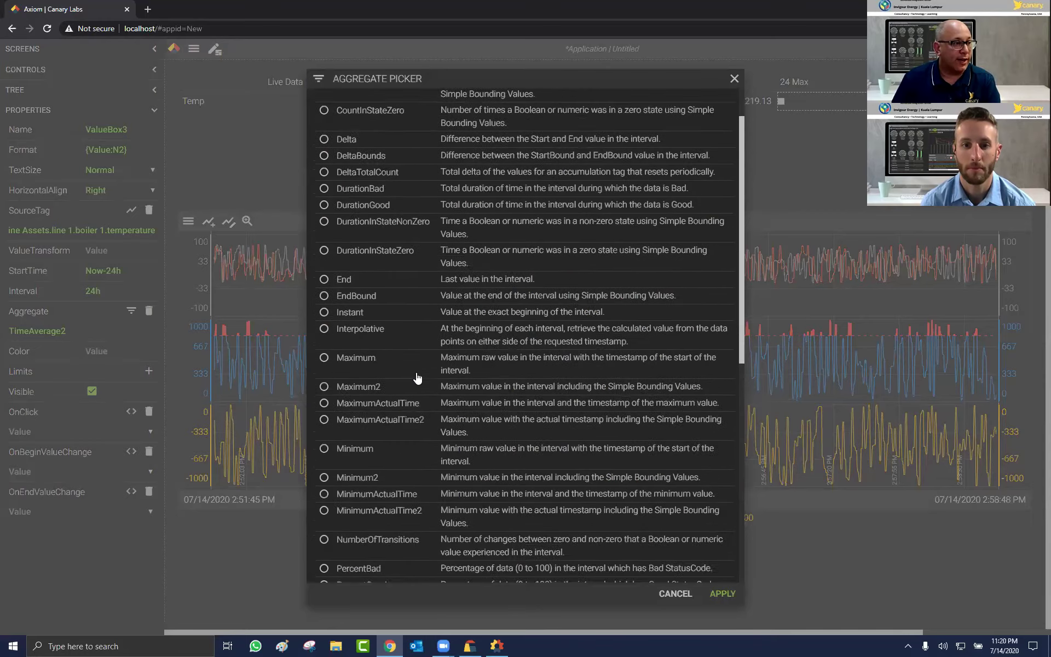
left_click(389, 443)
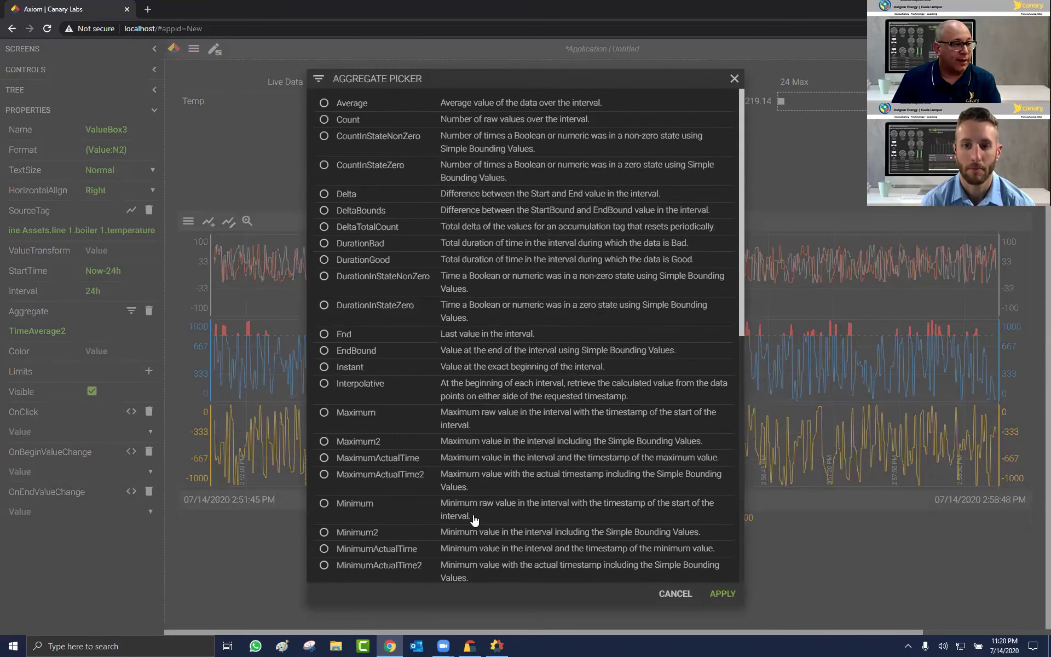
left_click(723, 593)
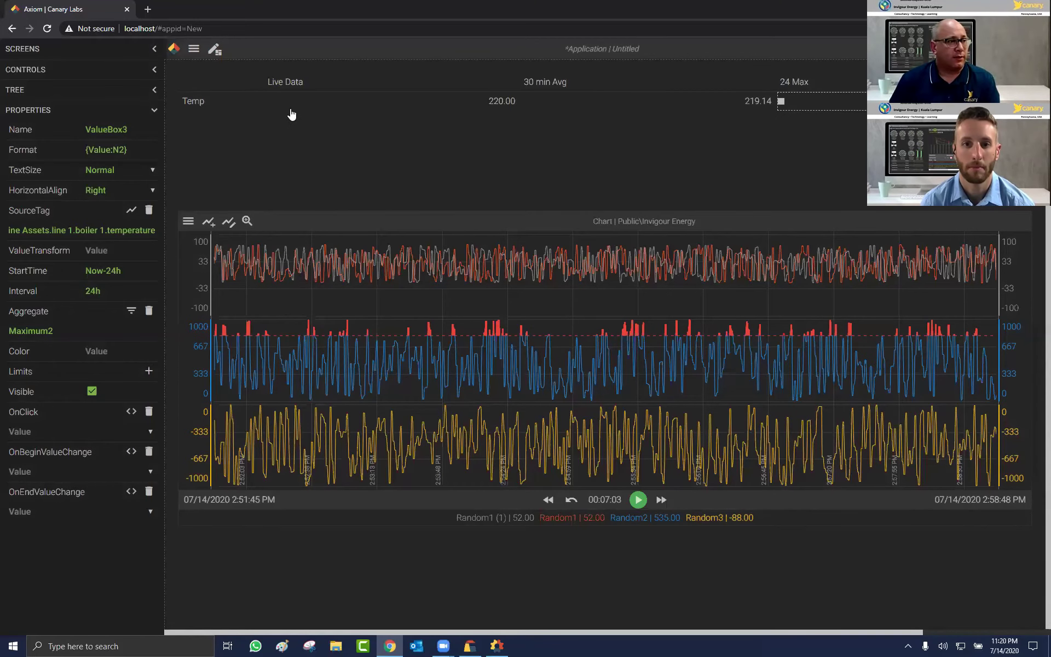
Step: Multi-select the Live Data, 30 min Avg and 24 Max Temp value boxes for horizontal alignment
left_click(299, 103)
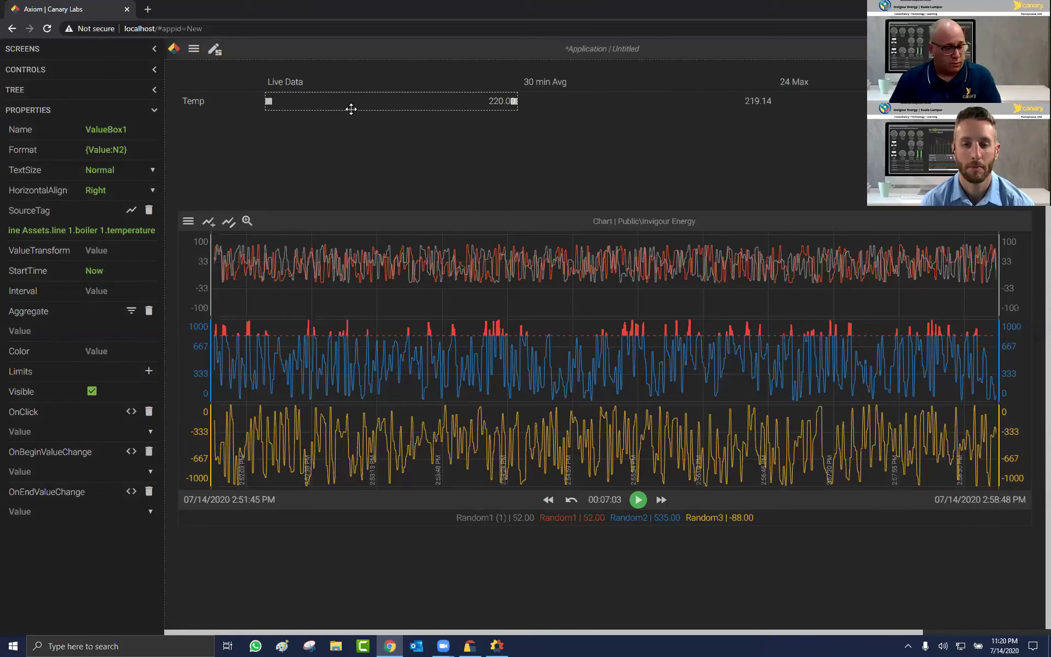
left_click(590, 107, "ctrl")
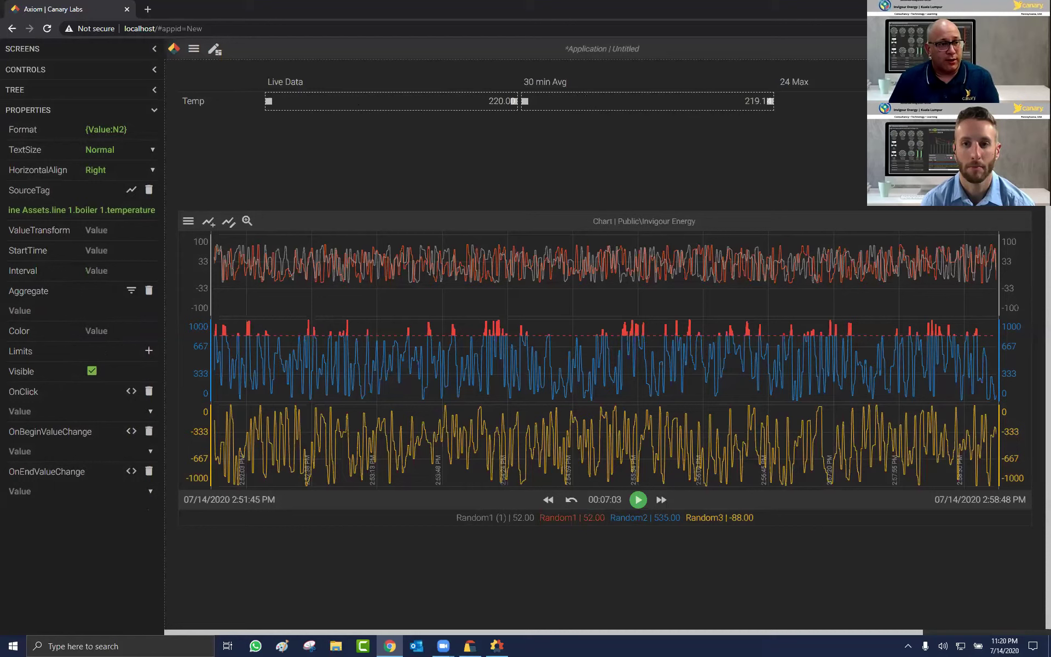
left_click(807, 107, "ctrl")
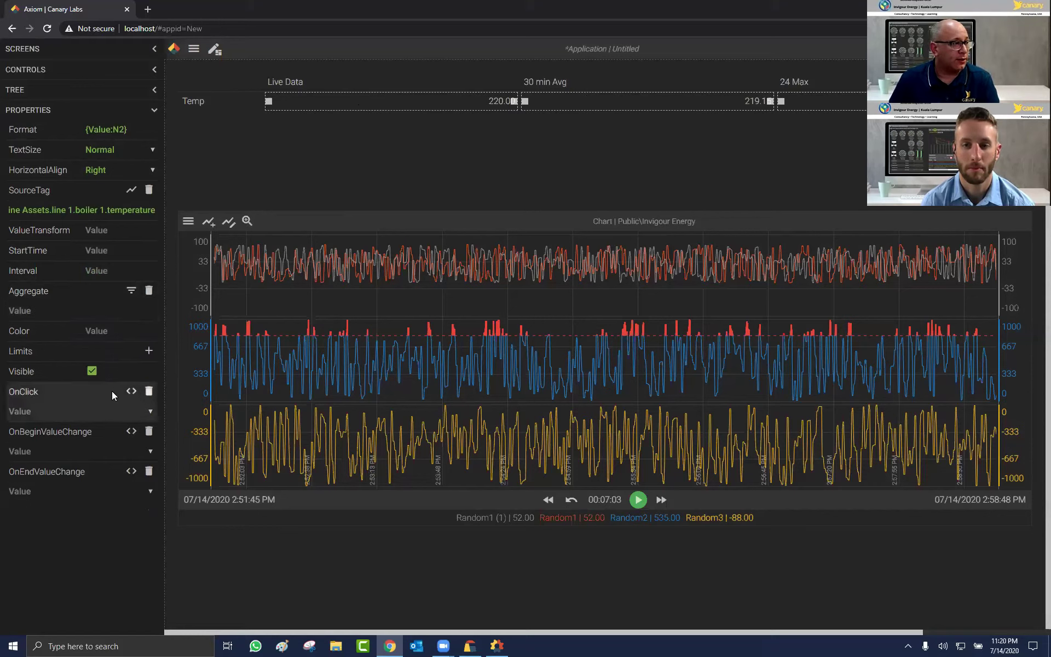
left_click(152, 175)
Step: Centre the Temp values and the Live Data, 30 min Avg and 24 Max headers at Normal size
left_click(110, 191)
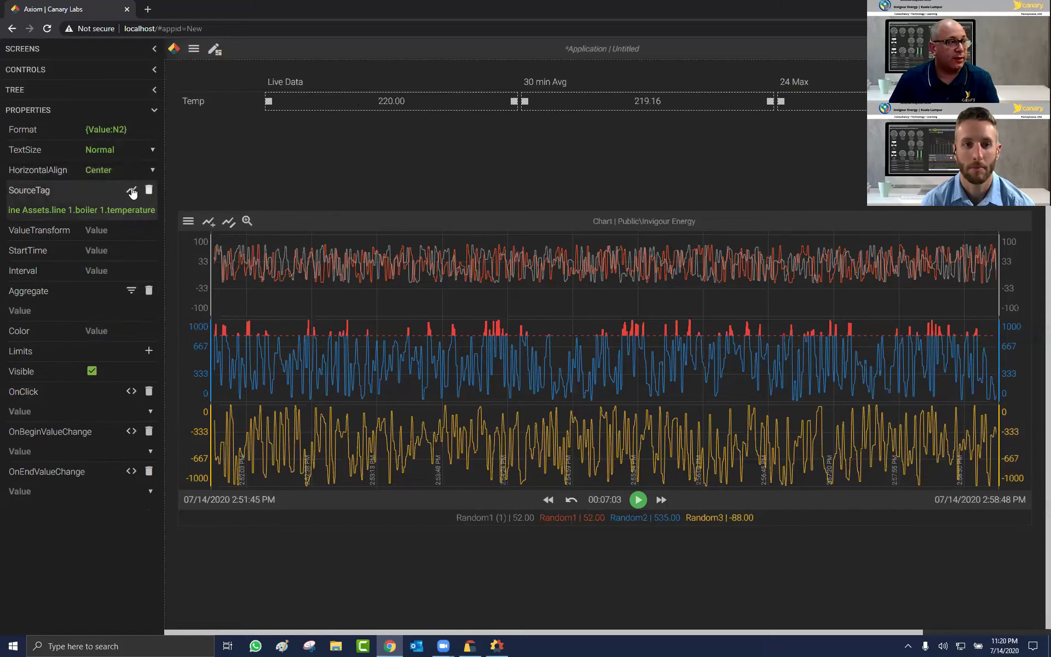
left_click(399, 110)
left_click(315, 84)
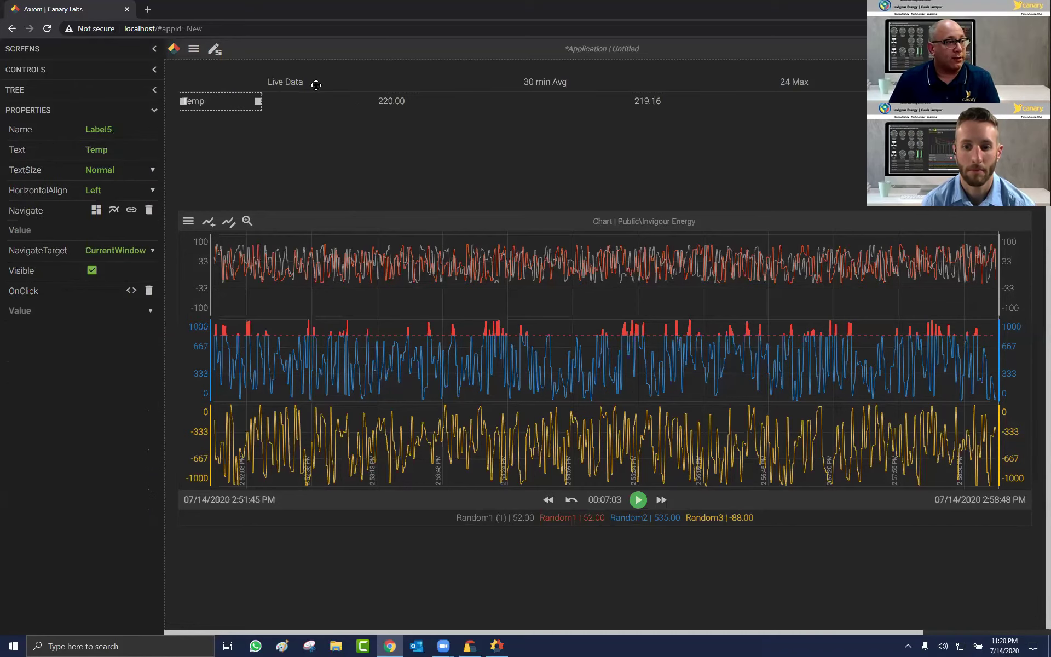
left_click(552, 86, "ctrl")
left_click(804, 89, "ctrl")
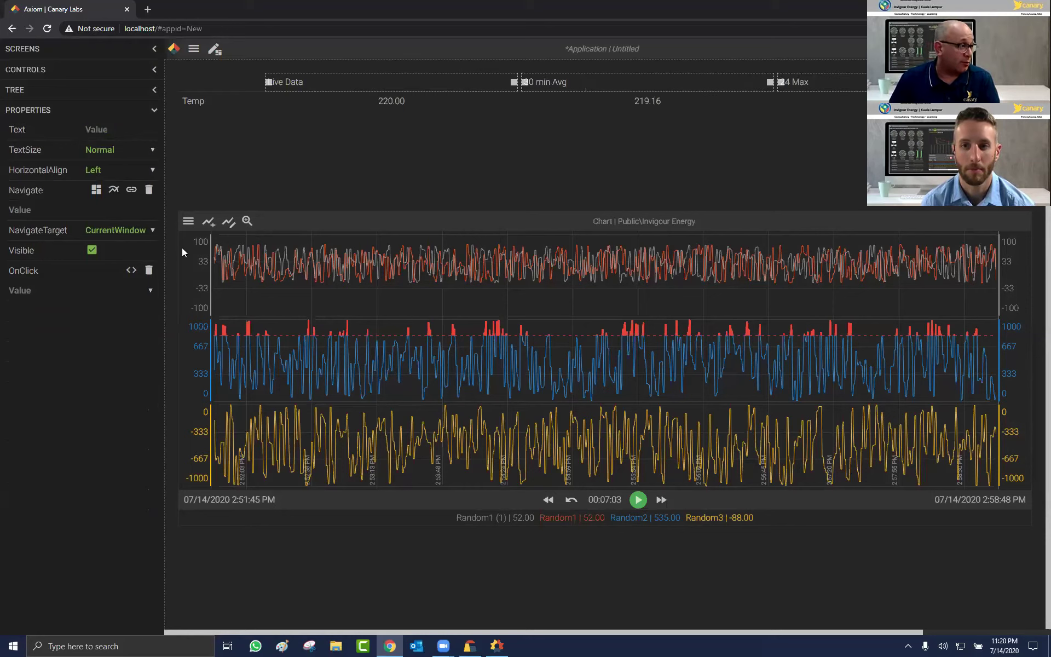
left_click(115, 151)
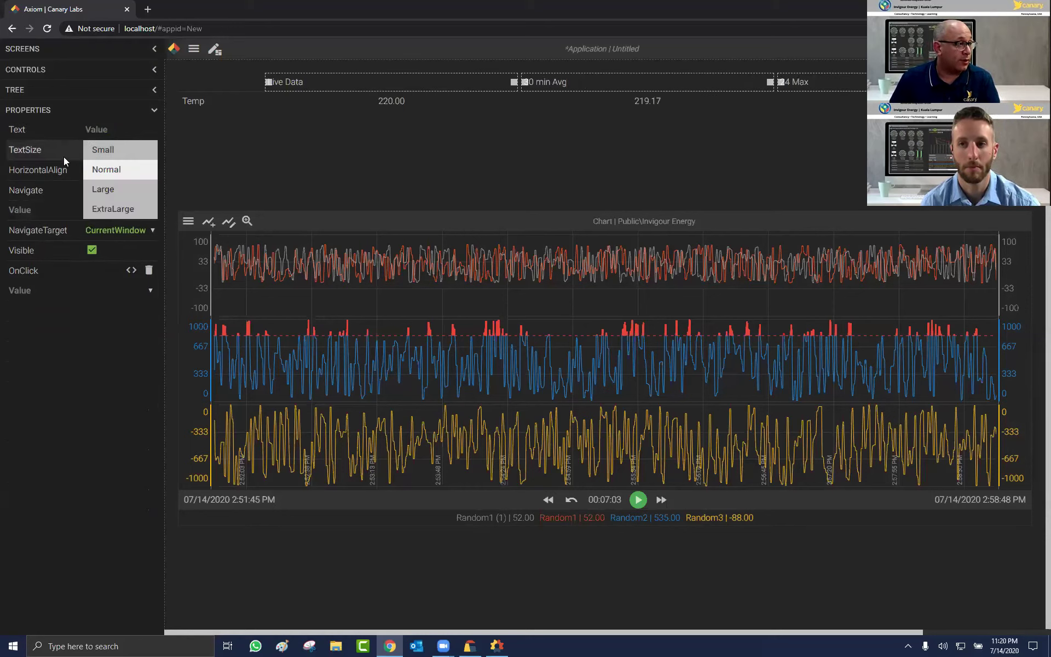
left_click(52, 172)
left_click(120, 170)
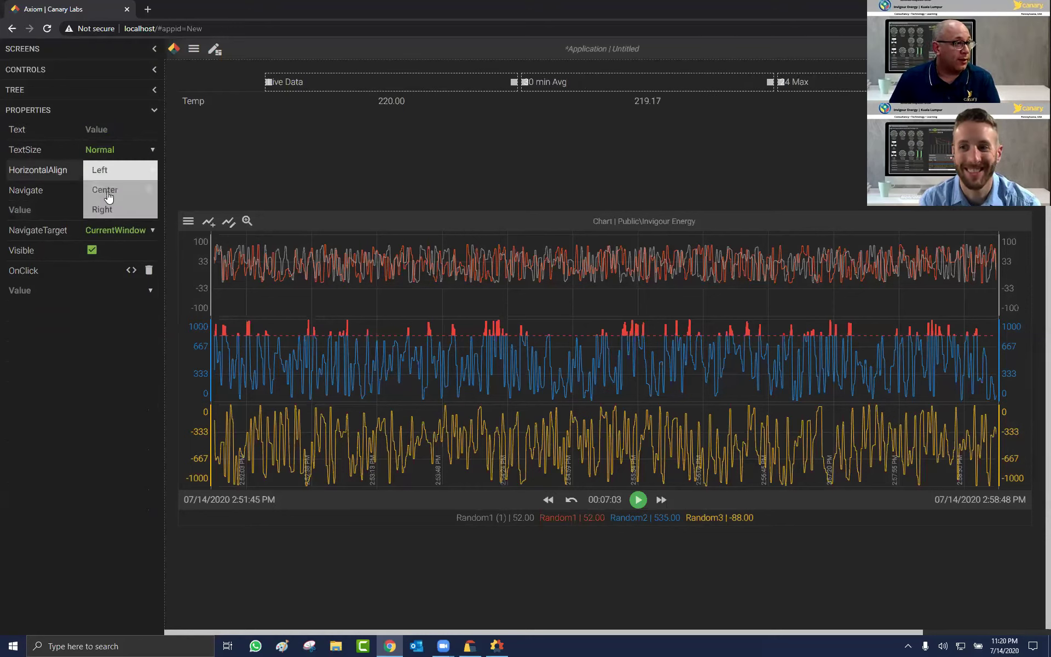
left_click(104, 189)
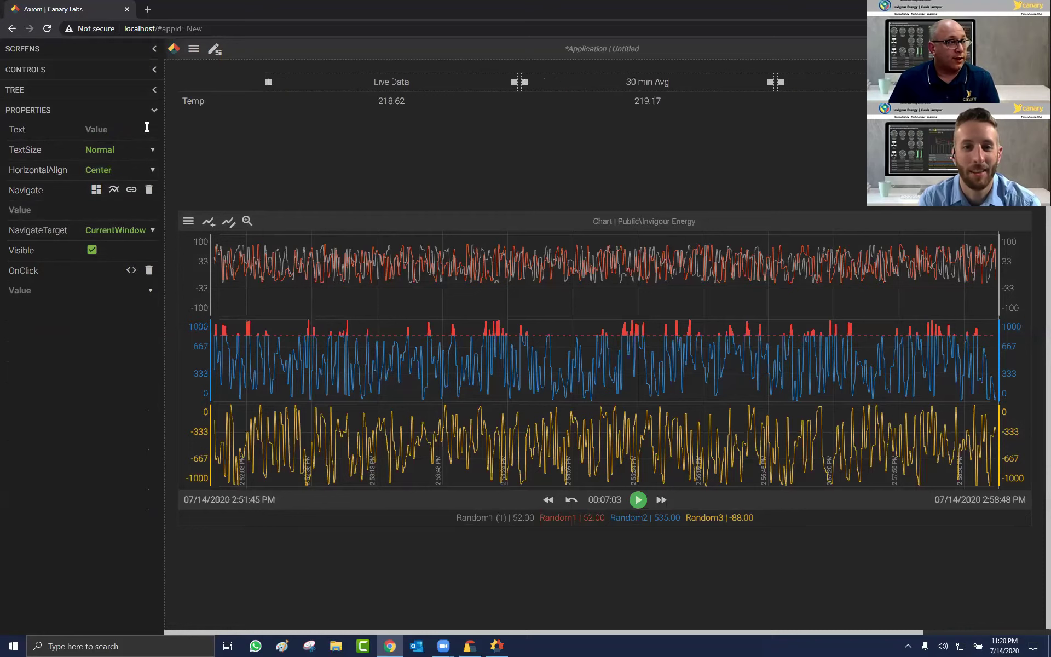
Step: Add a Pressure label row to Grid1 with an untagged value box beside it
left_click(188, 120)
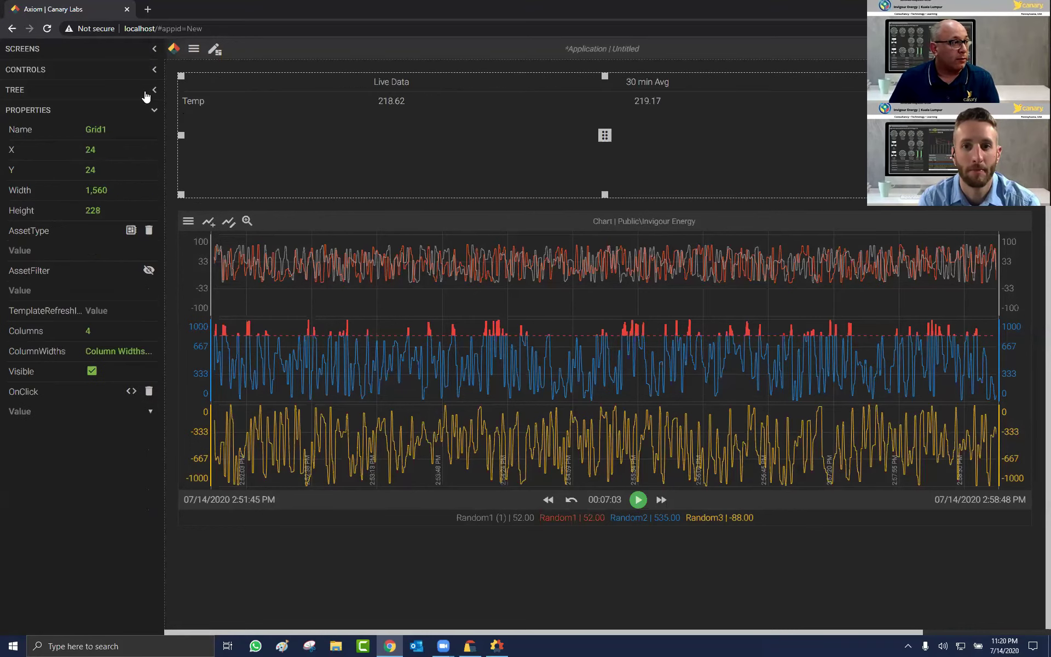
left_click(153, 69)
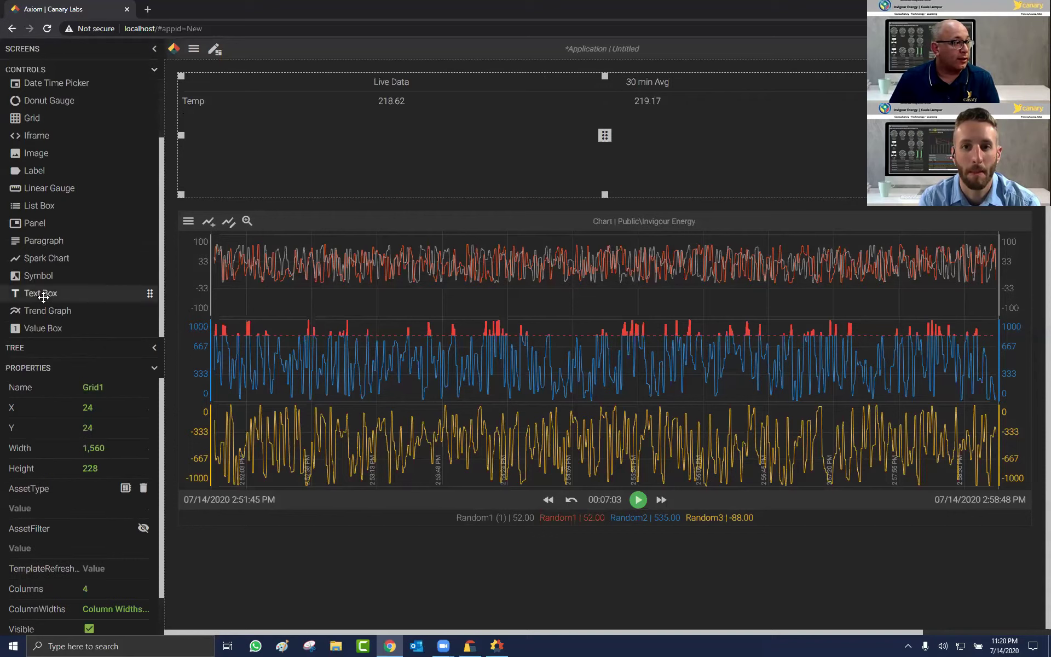
left_click(41, 292)
left_click_drag(51, 176, 190, 152)
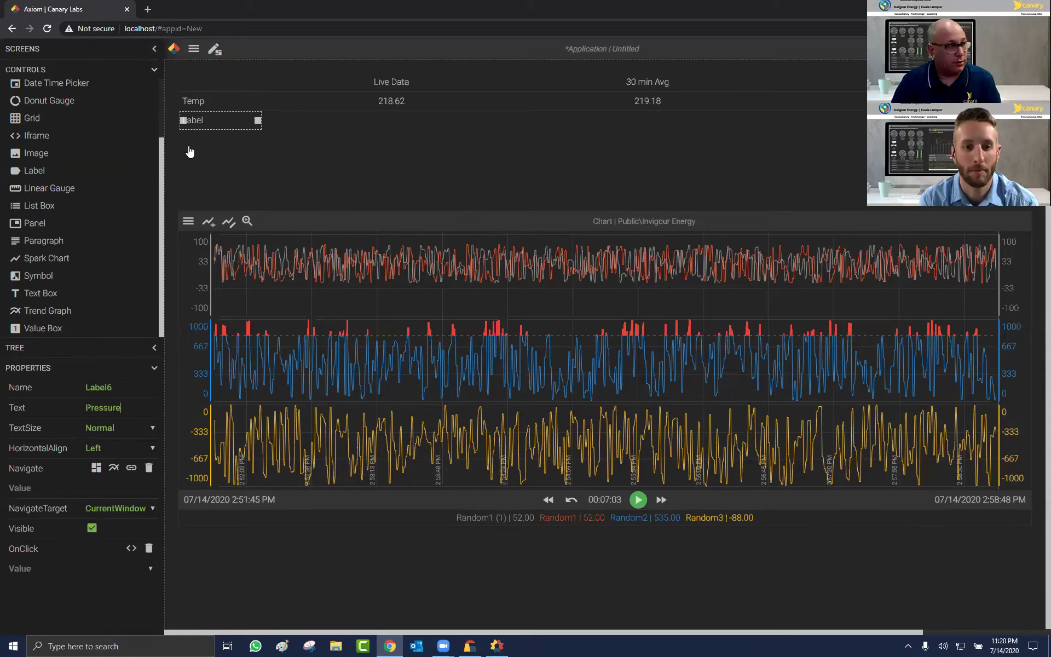
key("Tab")
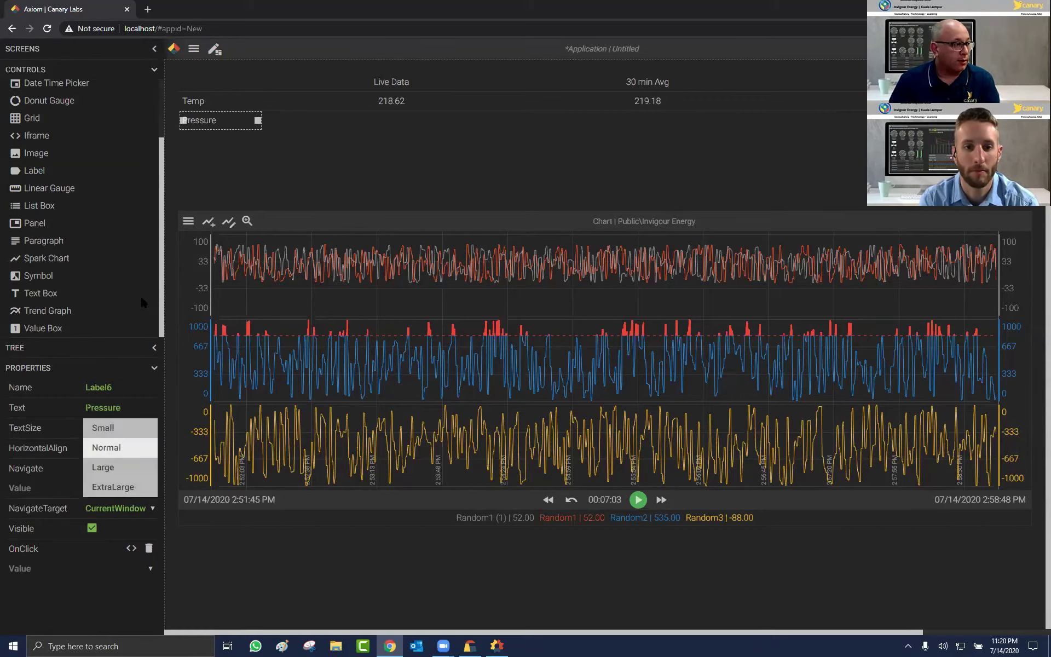
left_click_drag(86, 328, 413, 128)
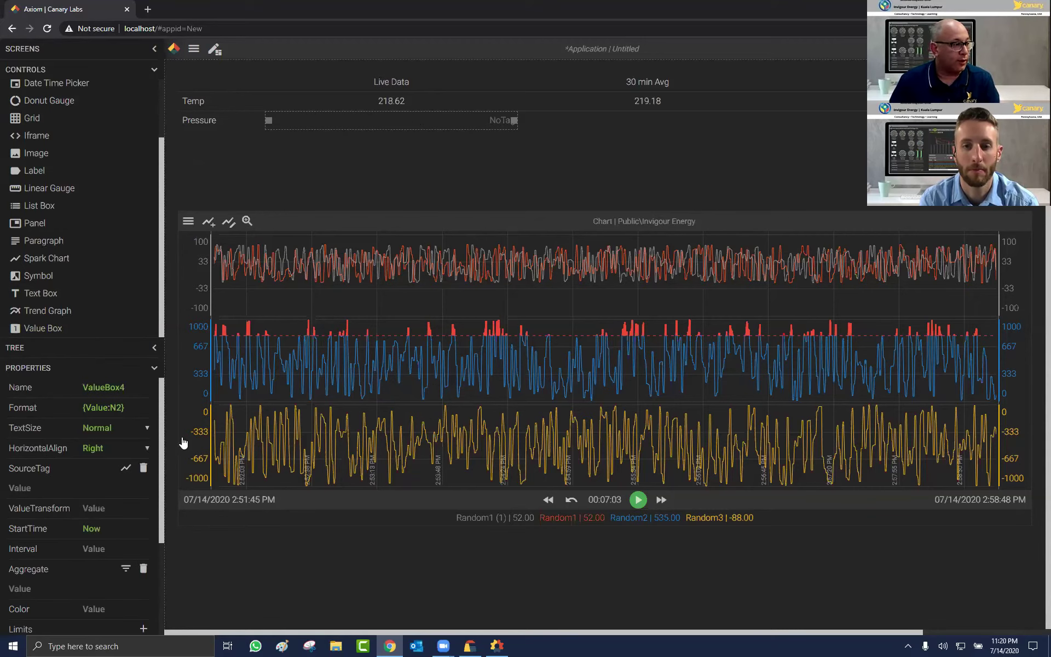
left_click(125, 468)
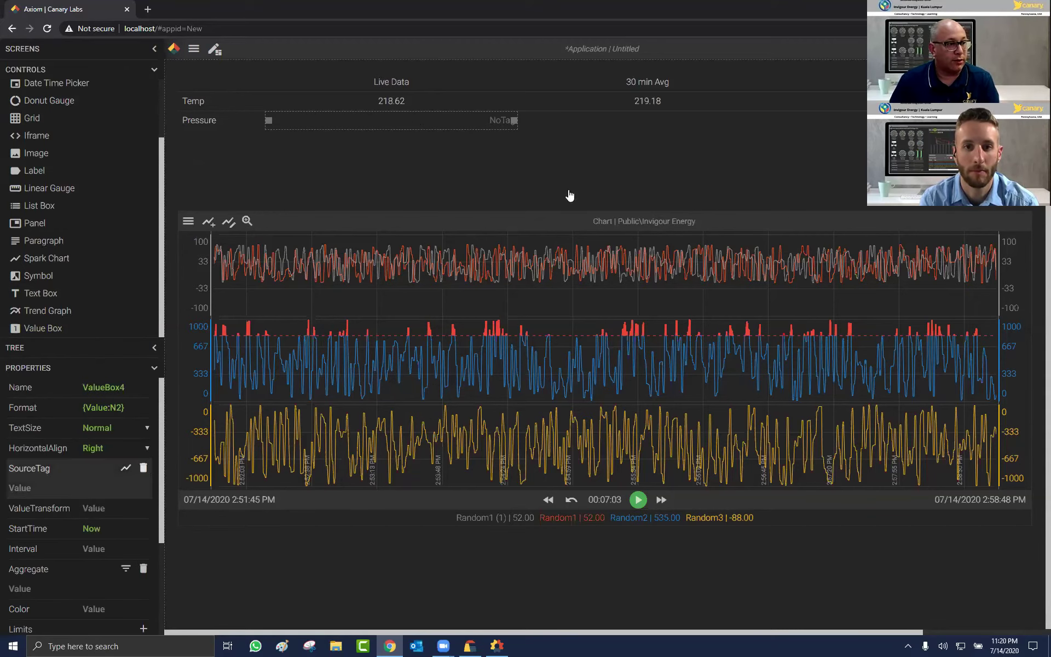
Step: Tag the box with boiler 1 pressure and make a Now-30m, 30m TimeAverage2 copy
key("Return")
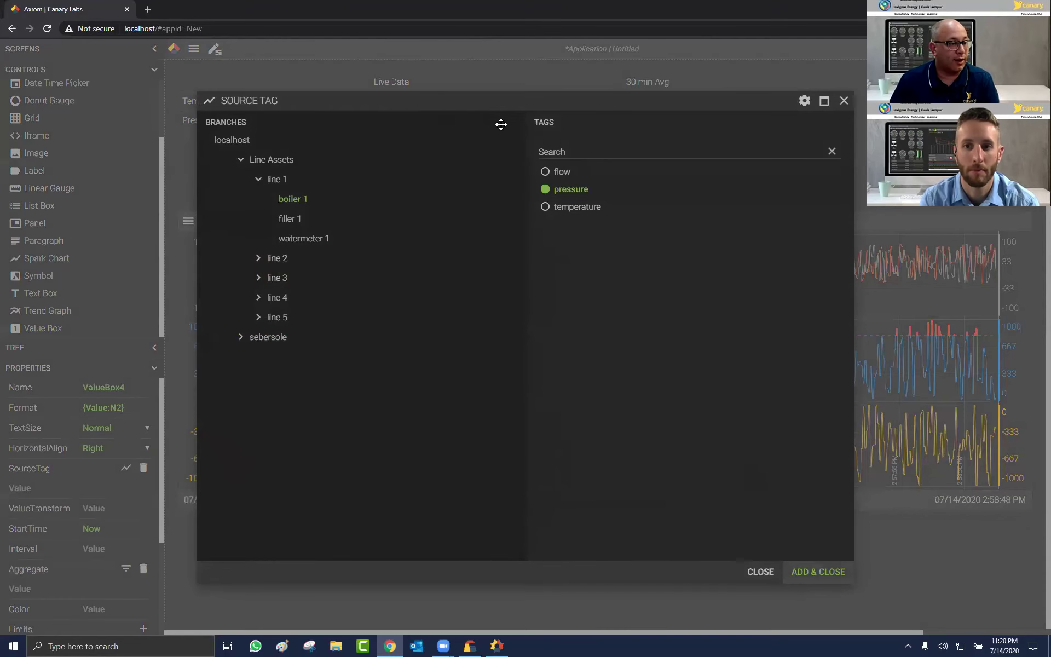
key("ctrl+d")
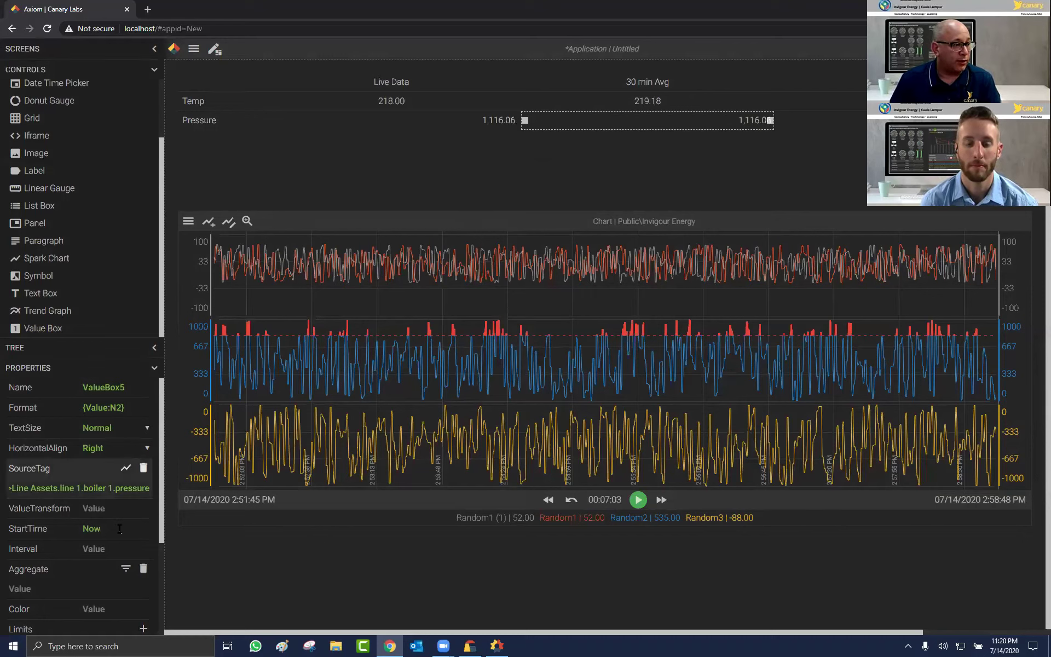
type("m")
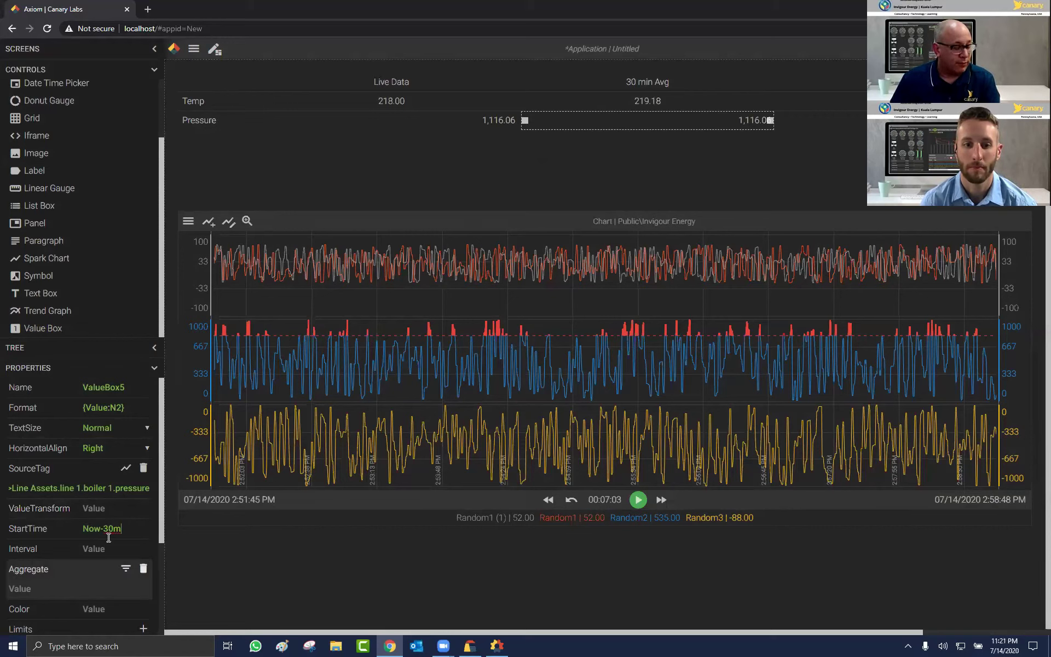
key("Tab")
type("30")
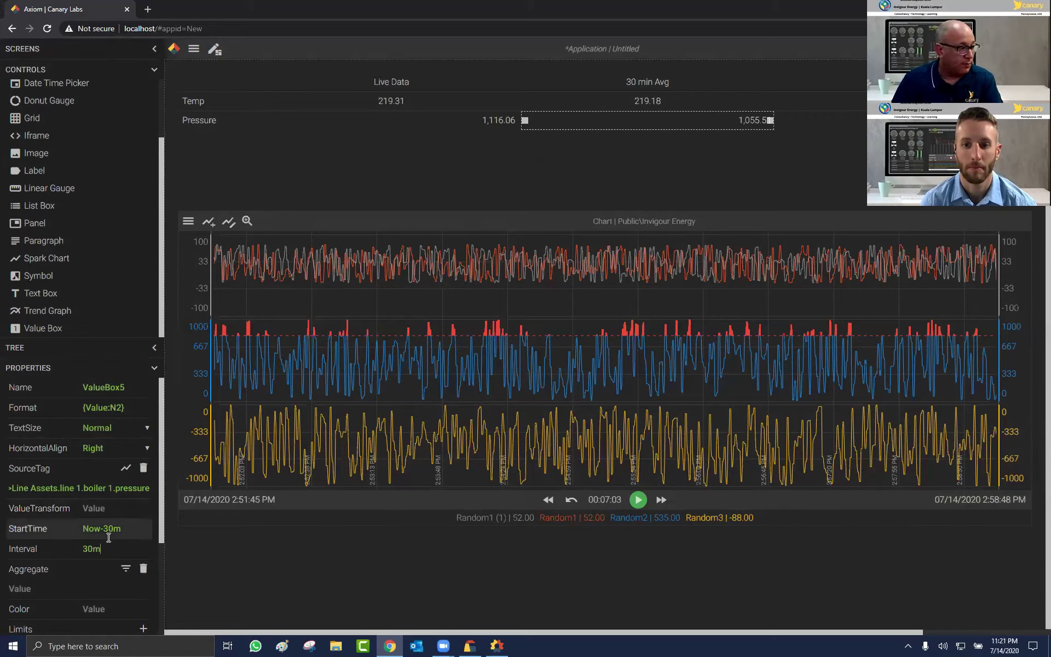
type("m")
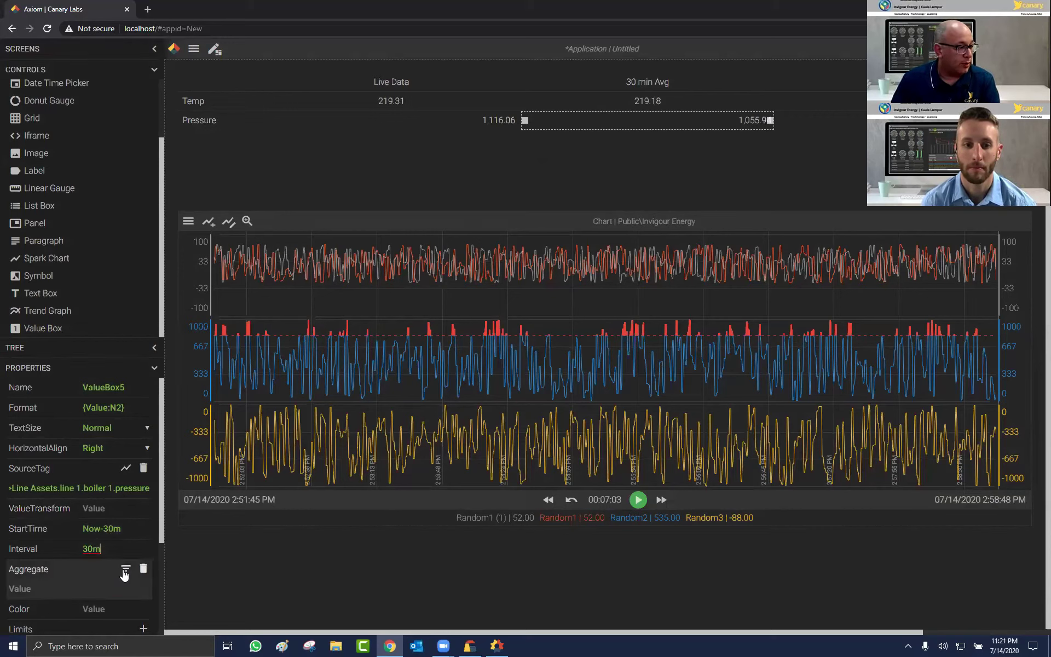
left_click(126, 568)
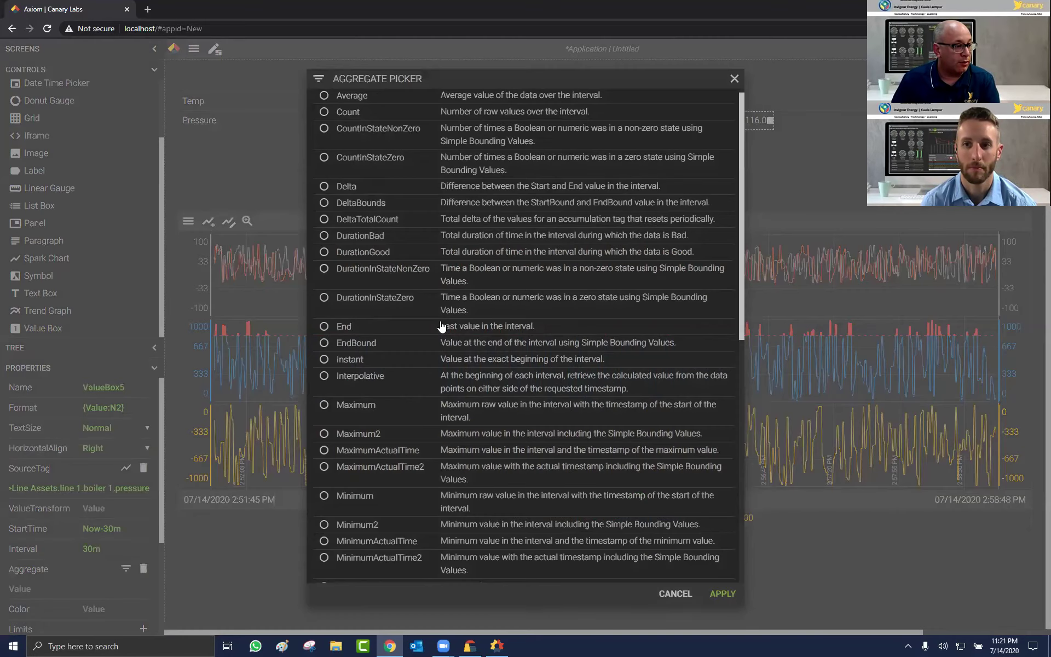
scroll(452, 530, "down", 4)
left_click(471, 539)
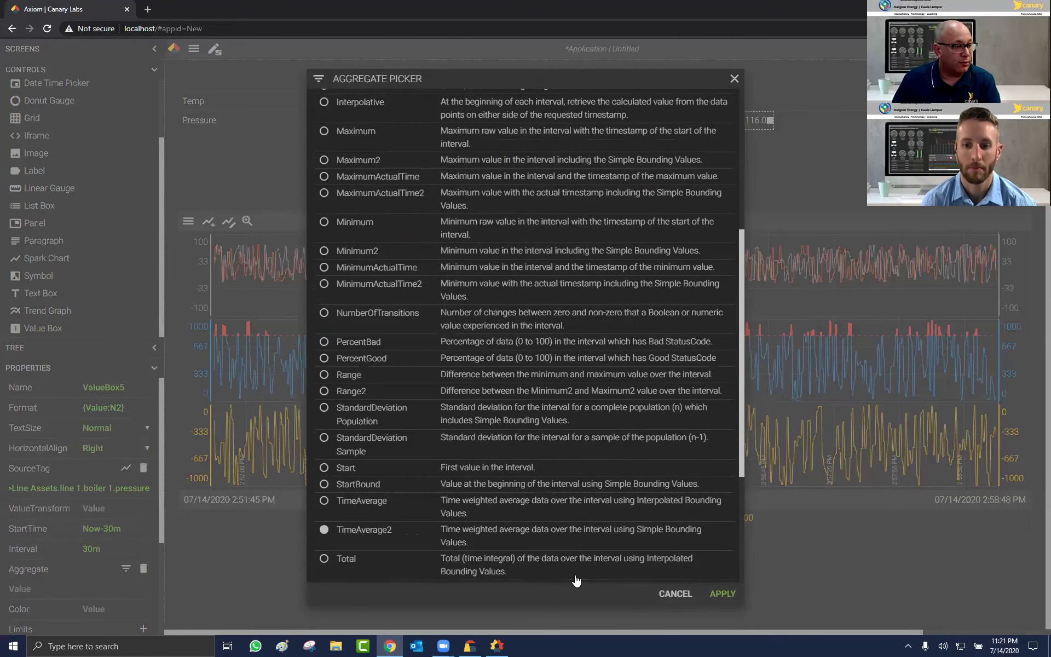
left_click(710, 593)
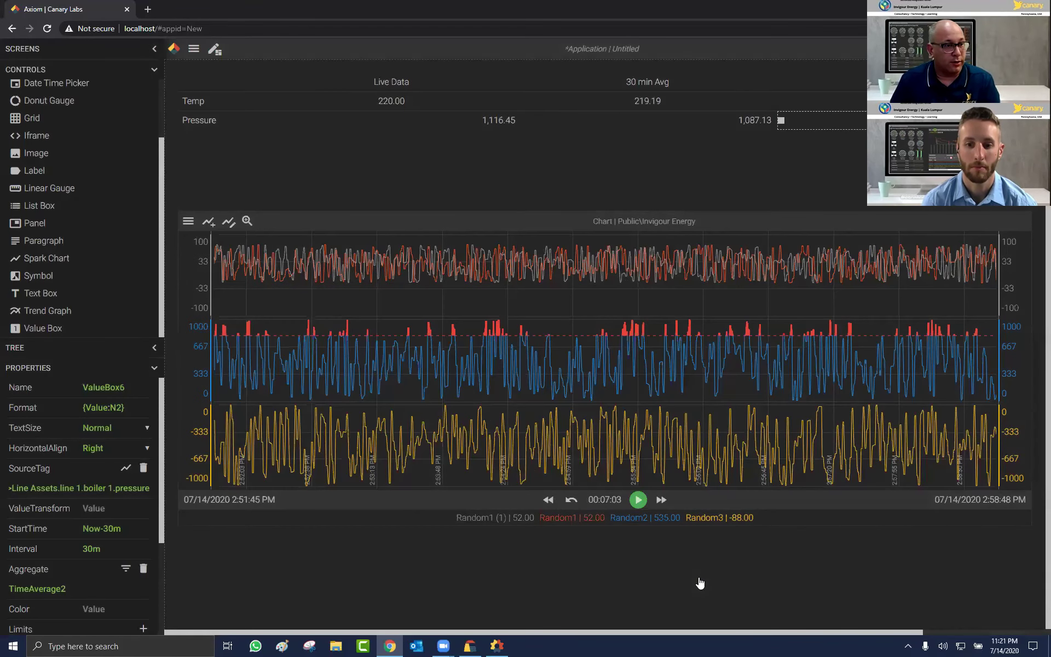
Step: Configure ValueBox6 with Now-24h start, 24h interval and the Maximum2 aggregate
double_click(122, 529)
type("24h")
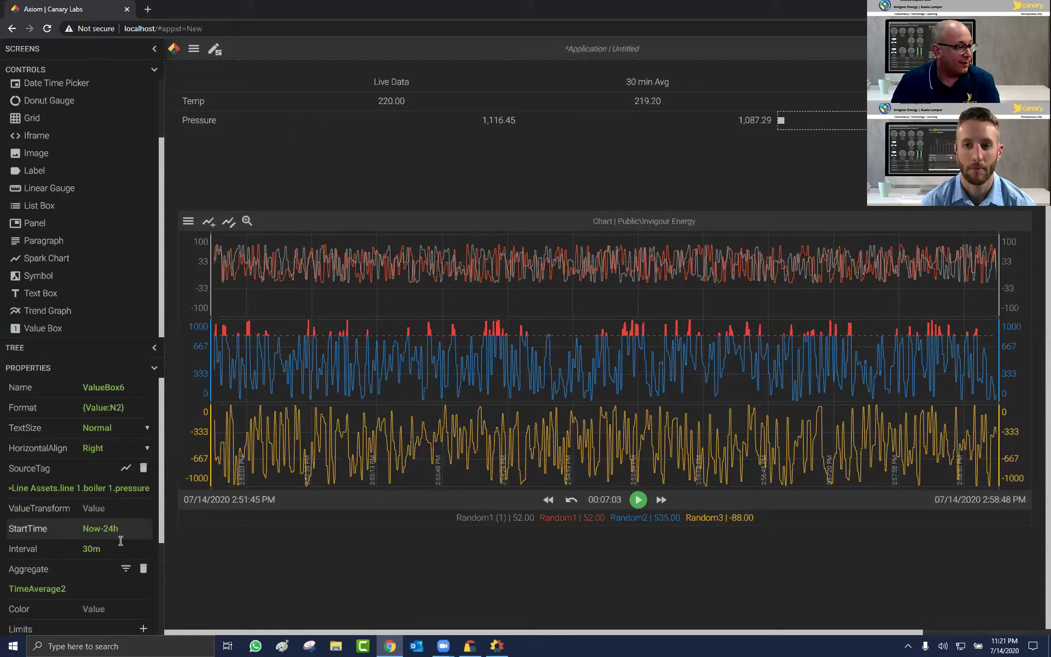
double_click(108, 551)
type("24")
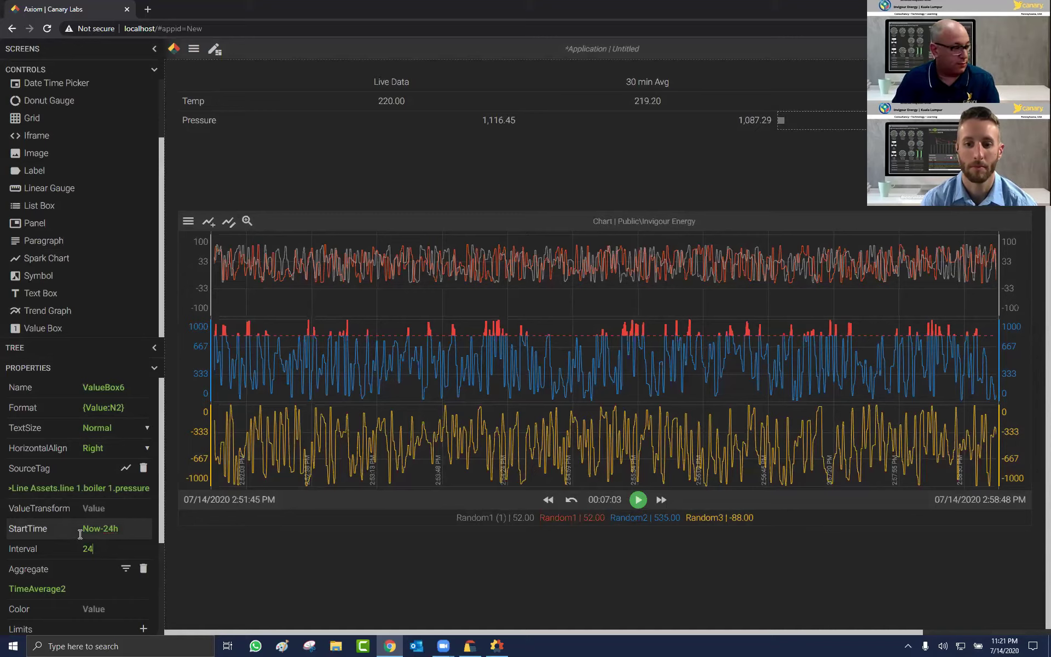
type("h")
left_click(127, 569)
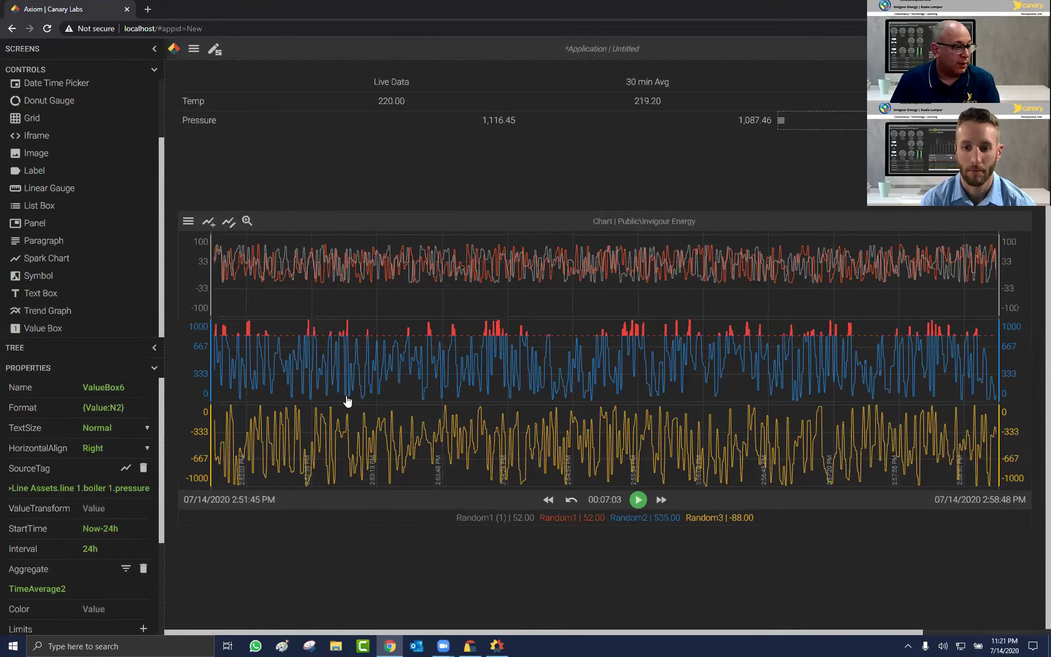
scroll(388, 405, "up", 3)
scroll(390, 407, "up", 3)
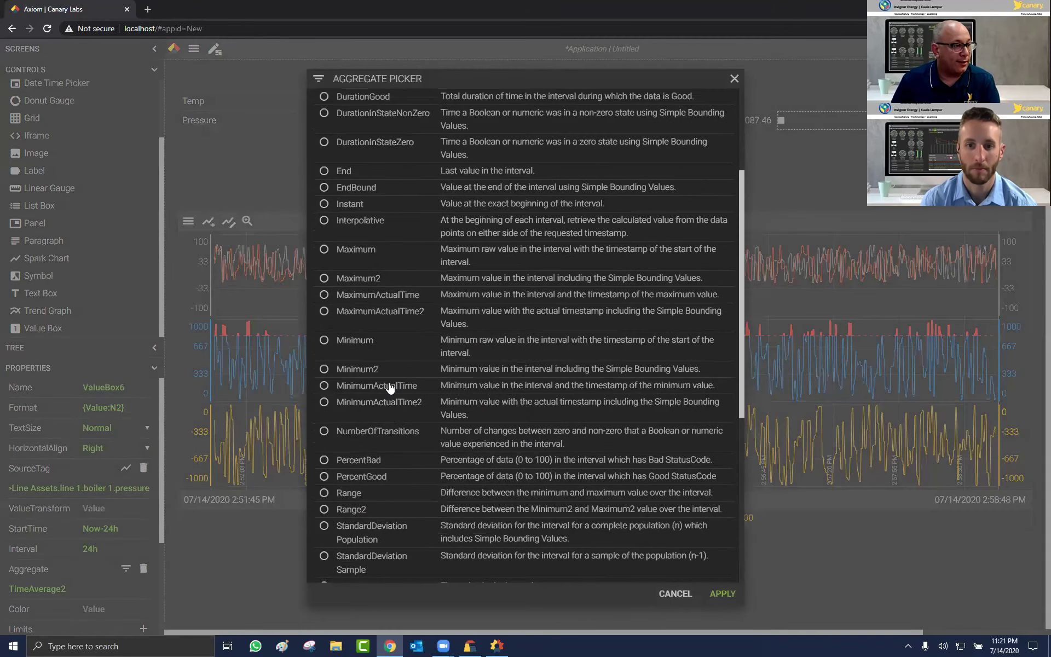
left_click(434, 280)
left_click(715, 593)
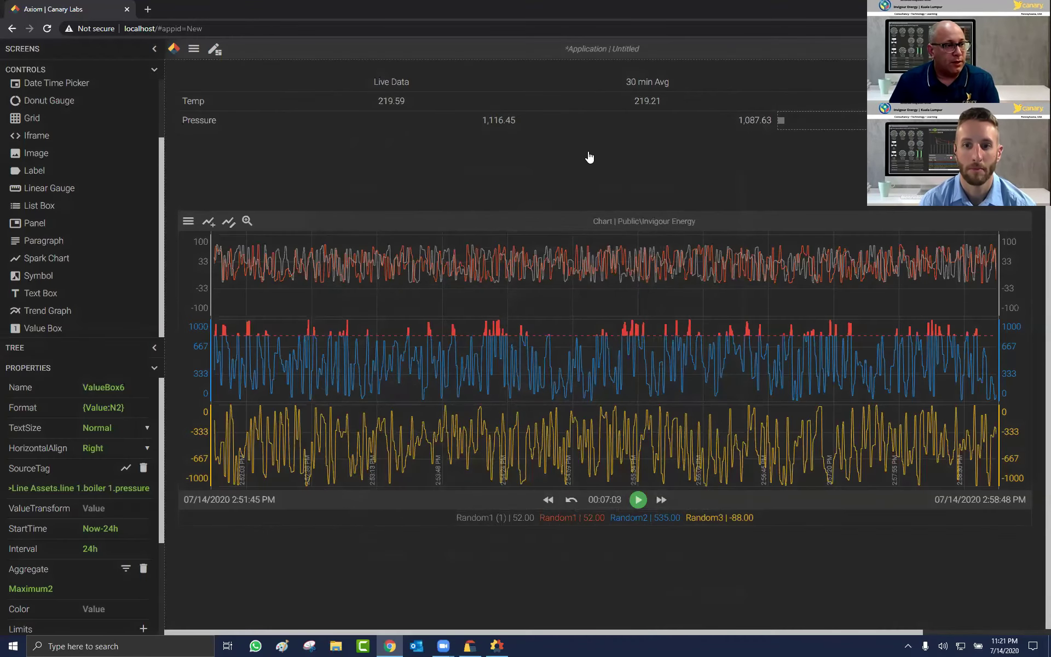
Step: Centre the three Pressure values and move the trend chart up to Y=162 below the grid
left_click(693, 142)
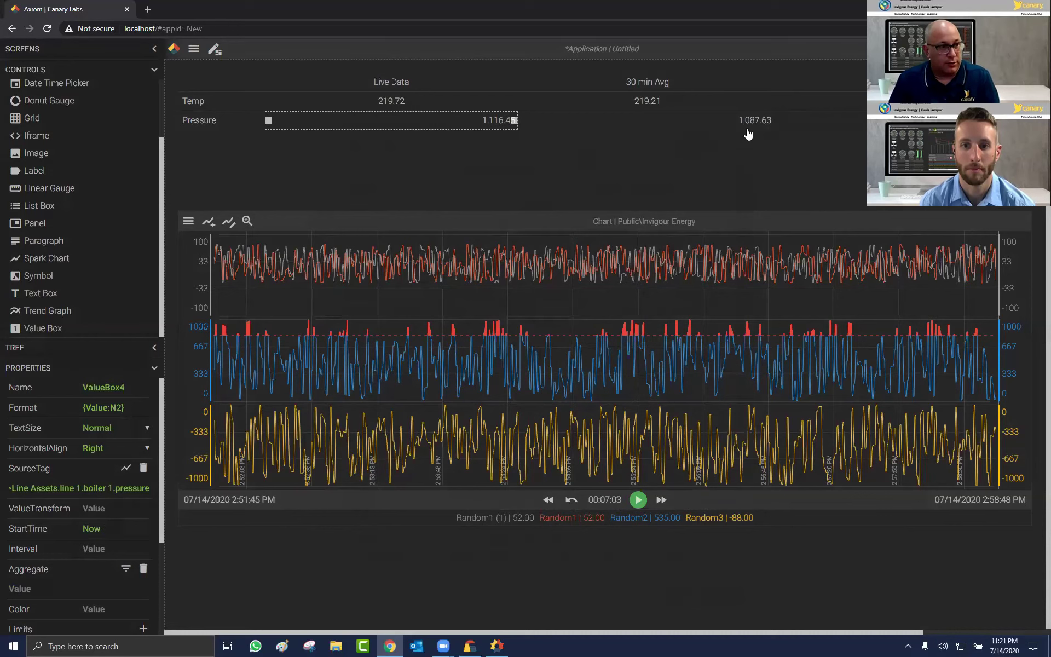
left_click(755, 119, "shift")
left_click(821, 119, "shift")
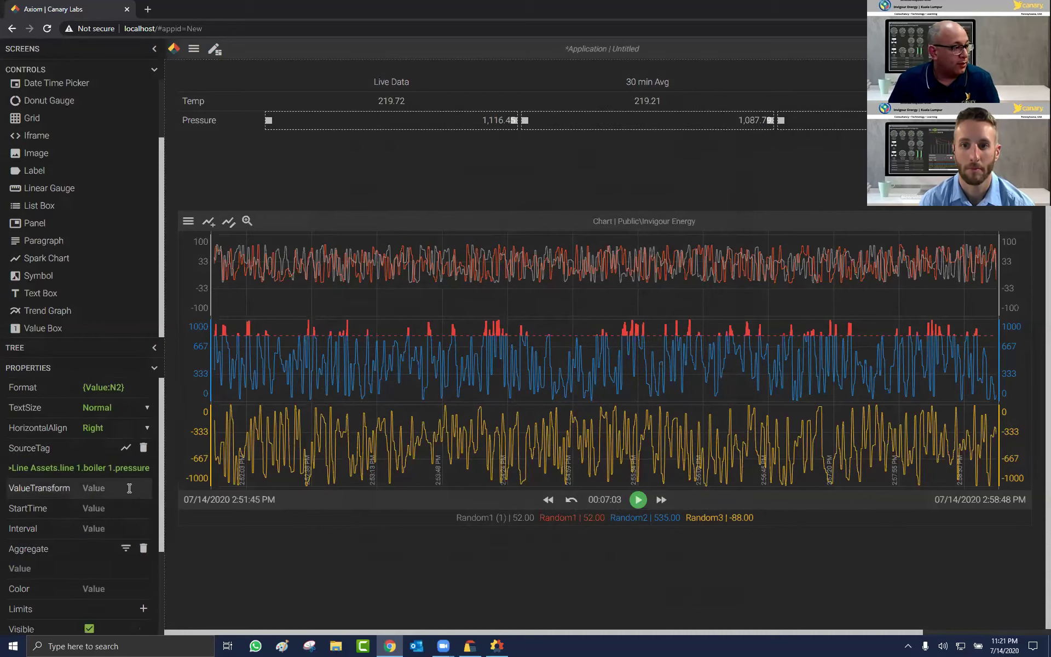
left_click(115, 428)
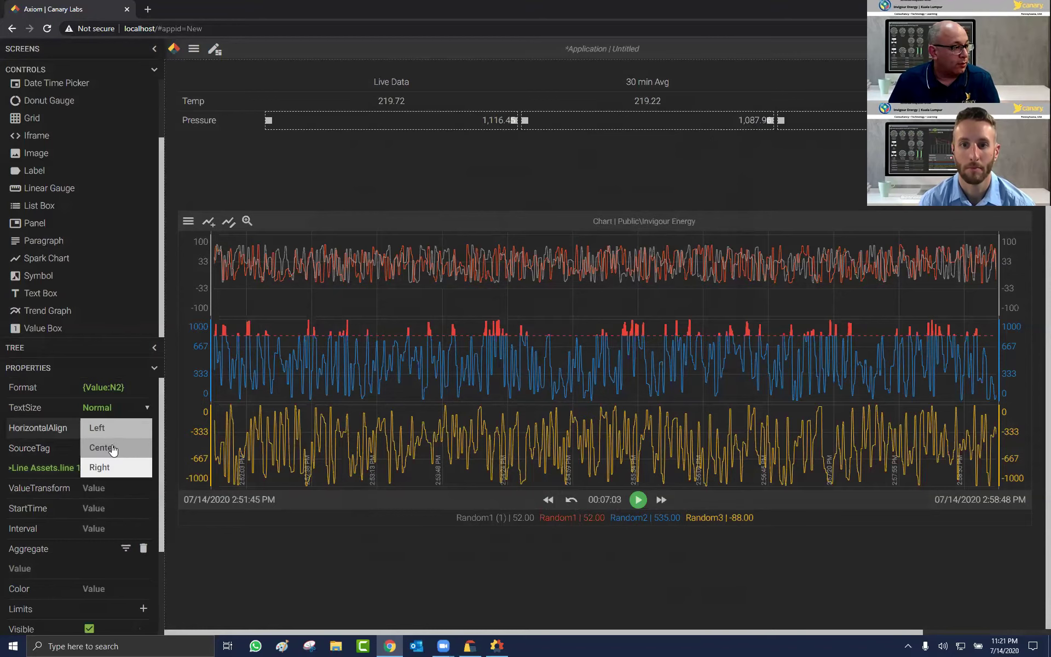
left_click(112, 447)
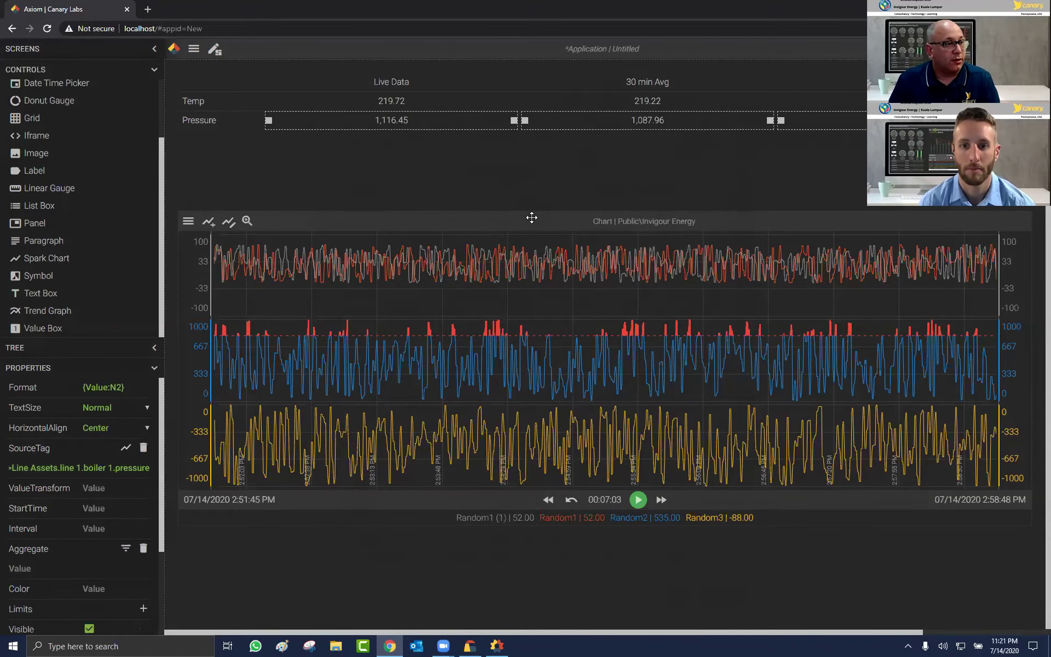
left_click_drag(529, 198, 437, 135)
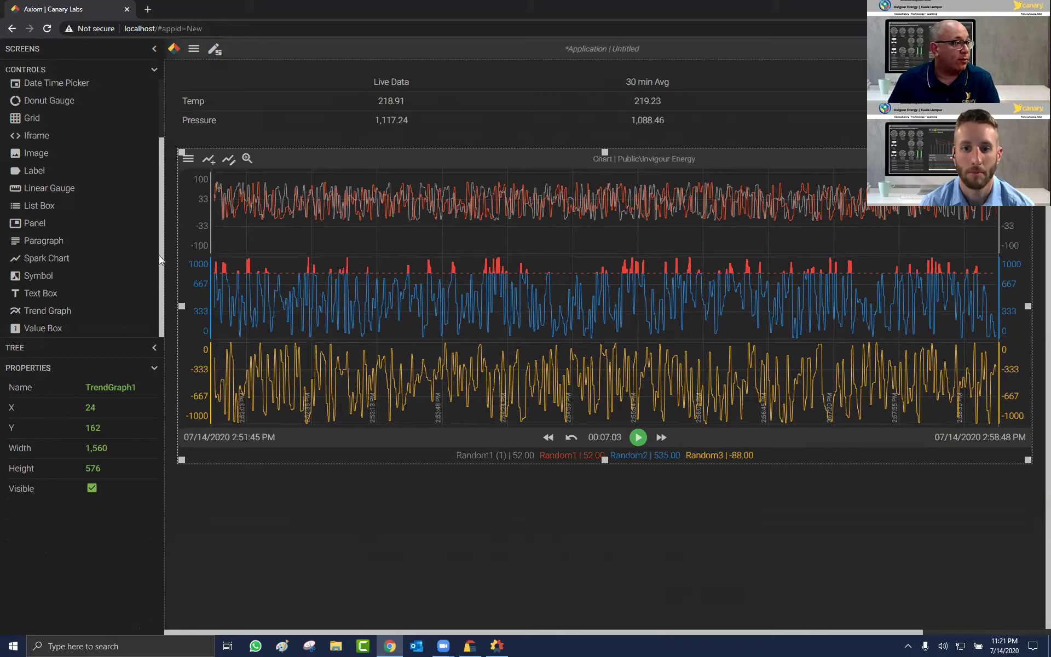
Step: Place Panel1 beneath a shortened trend chart, sized 1,566 by 396 across the dashboard
left_click_drag(73, 223, 256, 496)
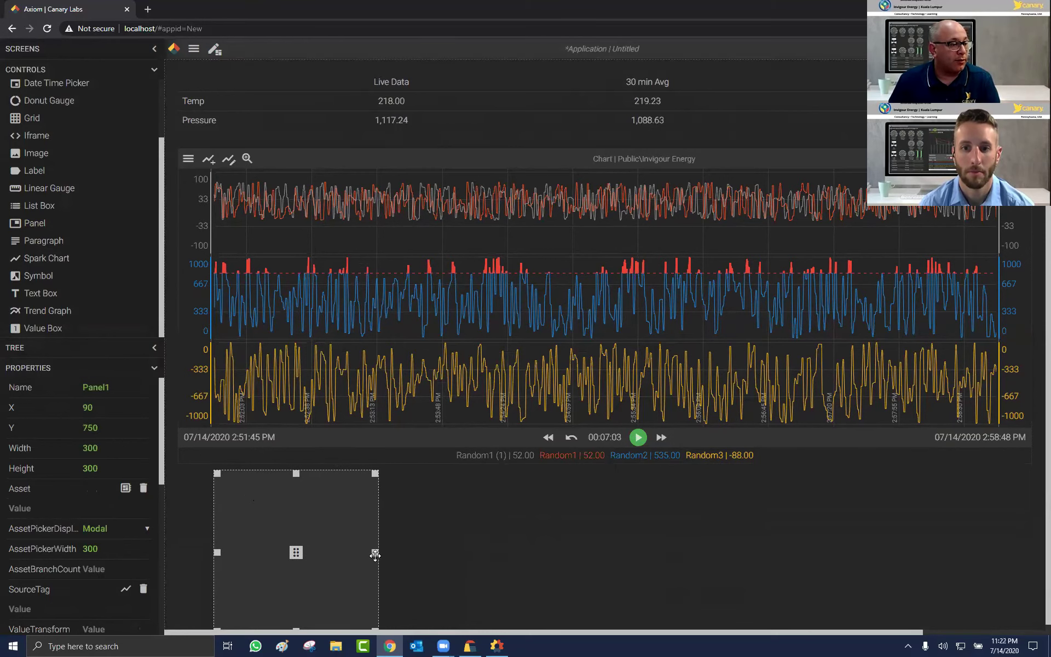
left_click_drag(376, 552, 1001, 533)
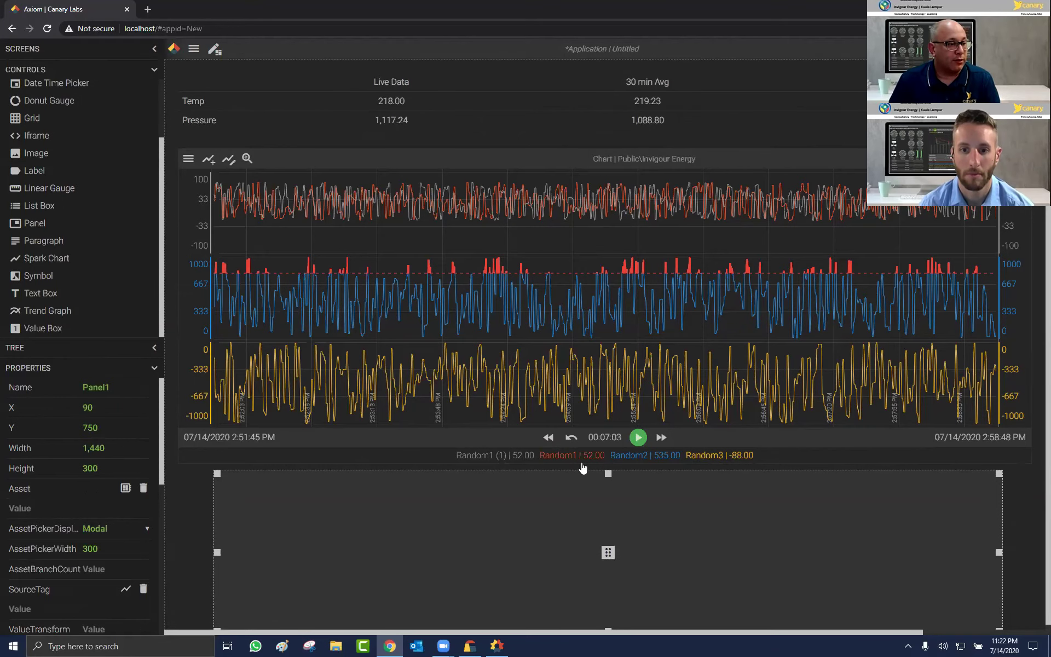
left_click(604, 461)
left_click_drag(605, 445, 604, 391)
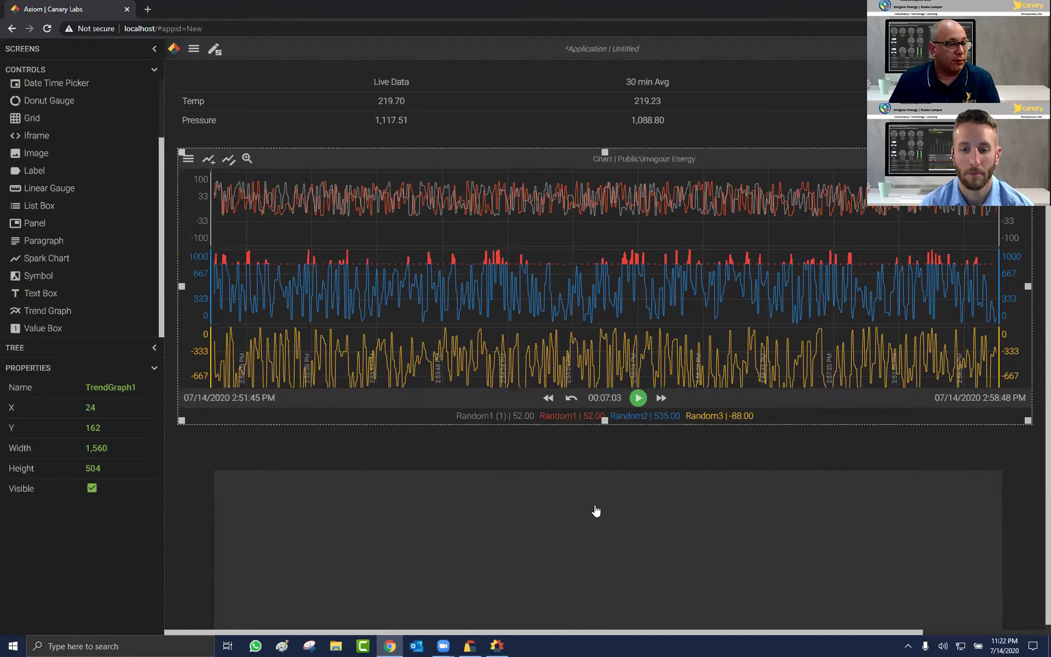
left_click(607, 551)
left_click_drag(607, 551, 605, 497)
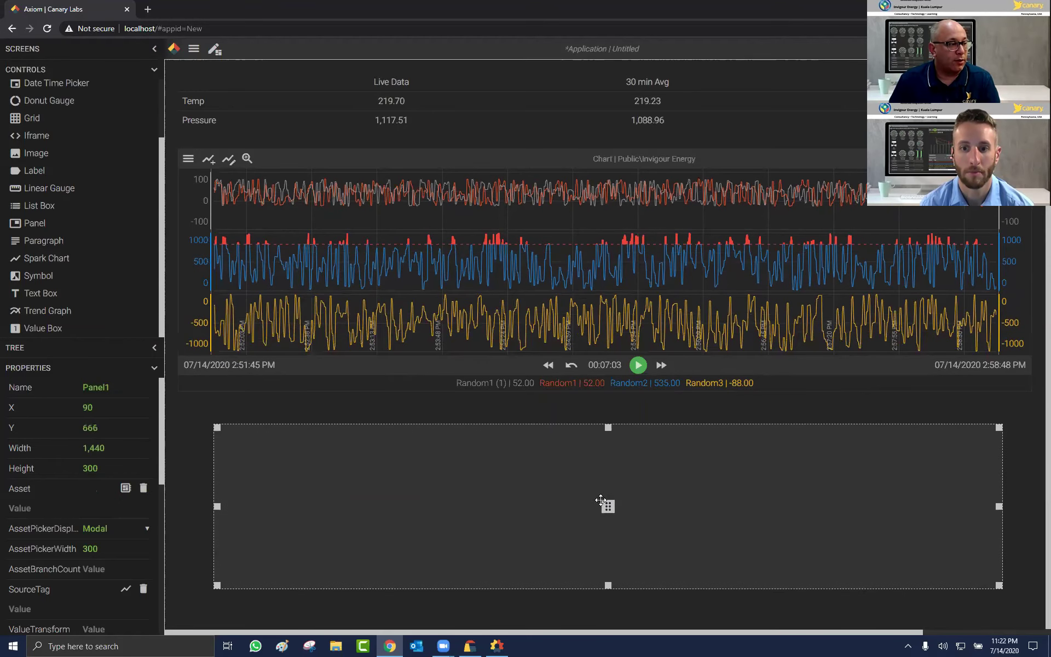
left_click_drag(213, 421, 181, 405)
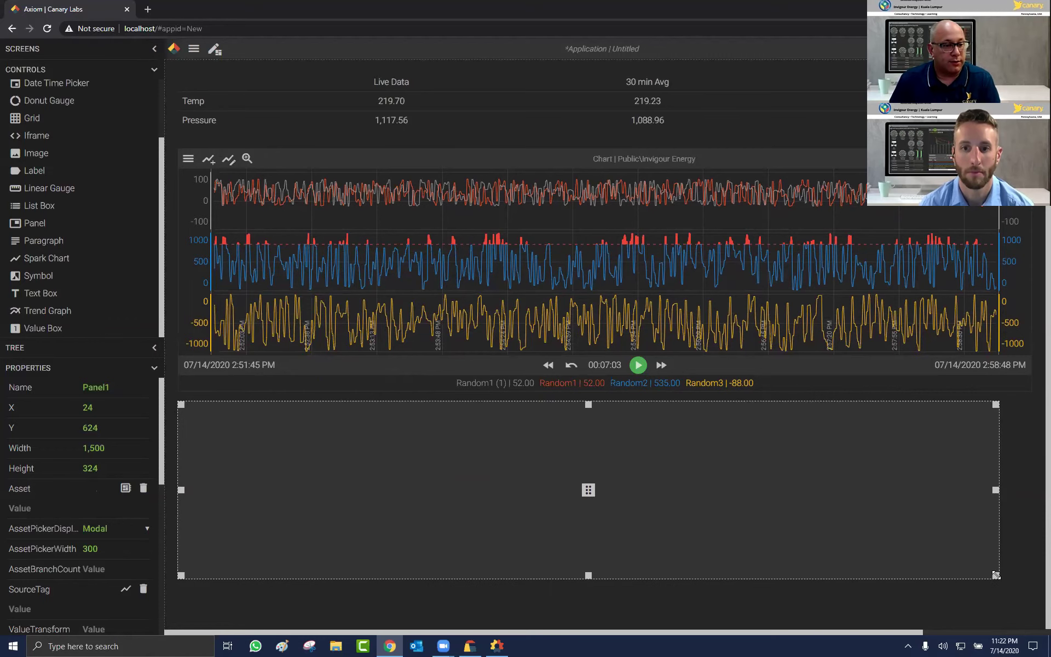
left_click_drag(995, 575, 1032, 615)
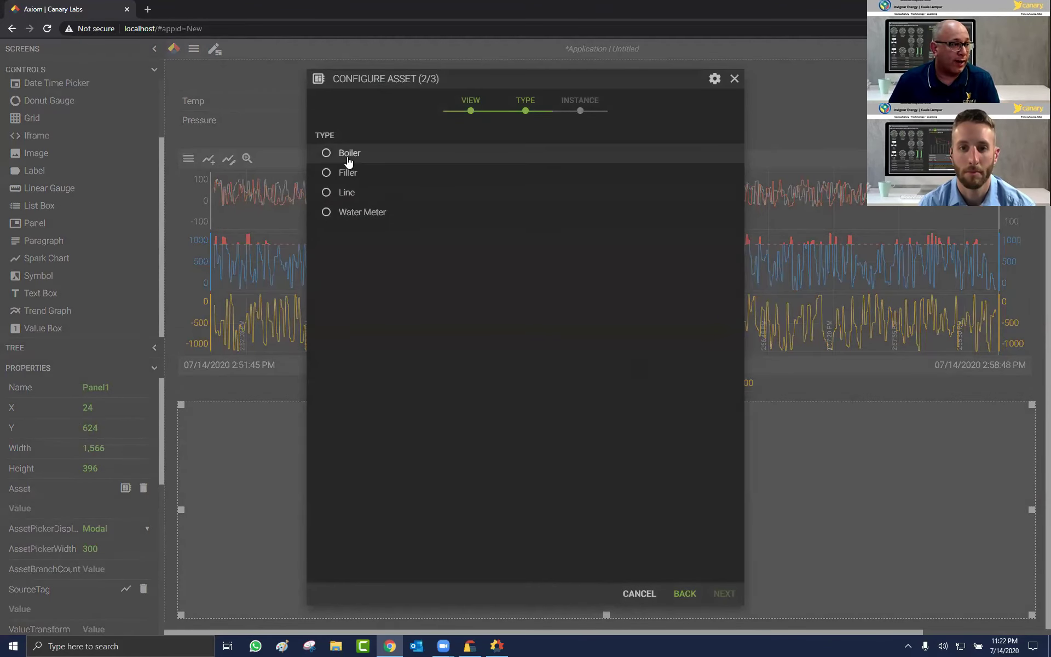
Step: Configure Panel1's asset as type Boiler, instance line 1.boiler 1
left_click(348, 159)
left_click(721, 594)
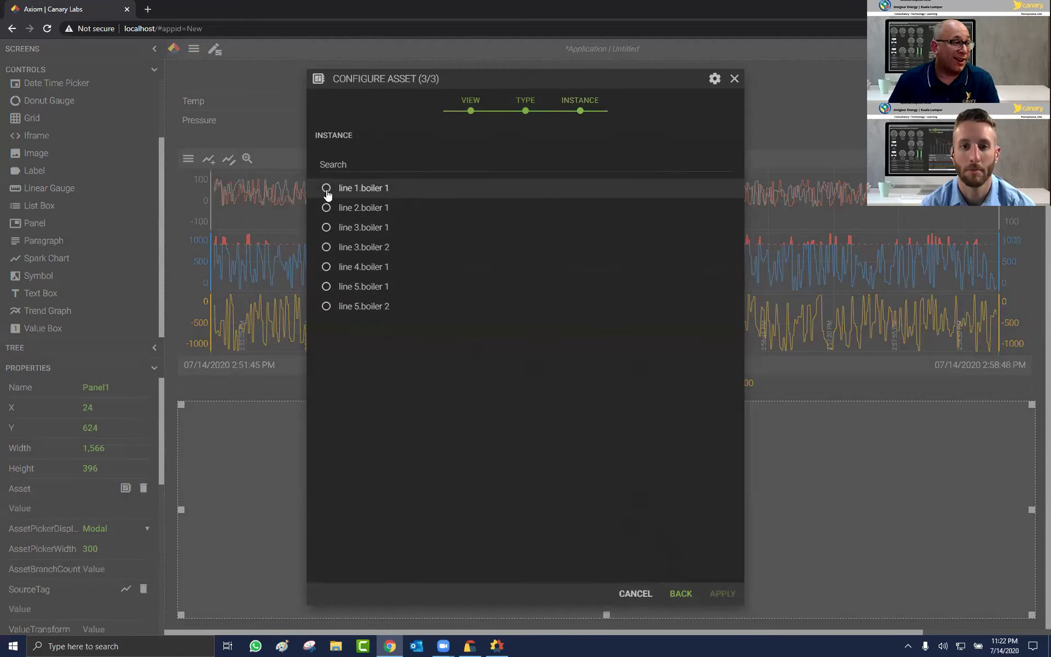
left_click(362, 198)
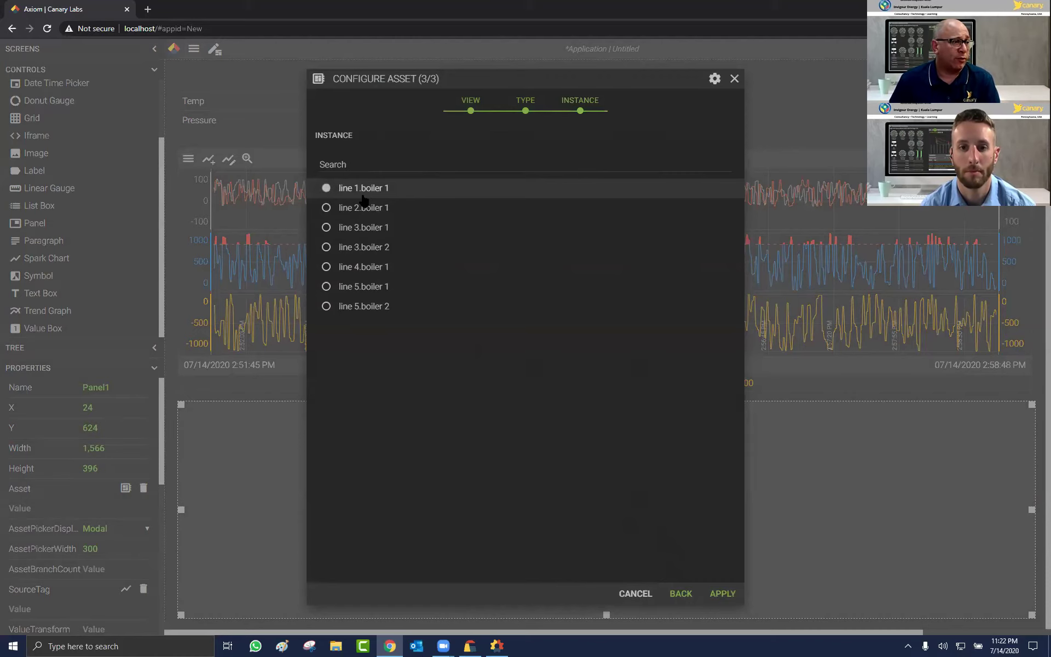
left_click(723, 593)
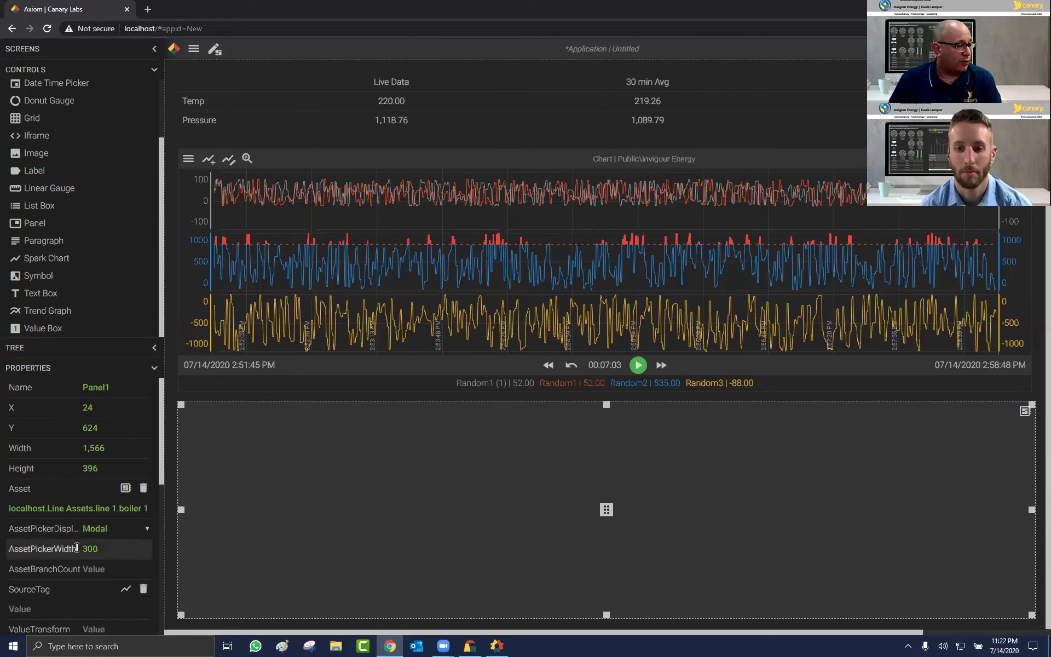
Step: Set the panel's AssetPickerDisplay to Inline and AssetPickerWidth to 200
left_click(141, 529)
key("Down")
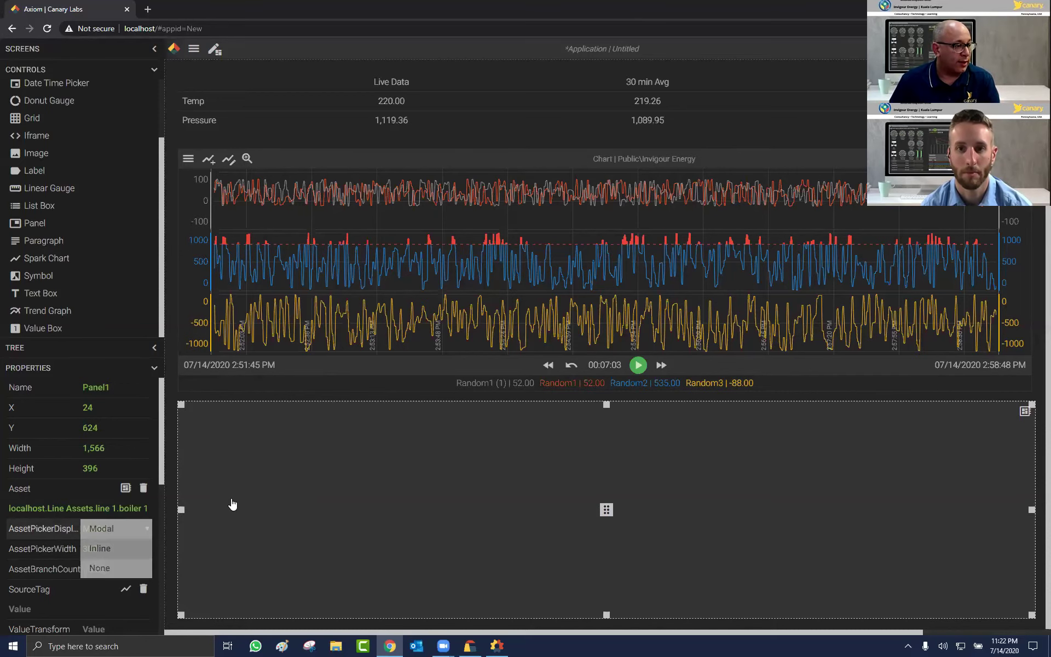
key("Return")
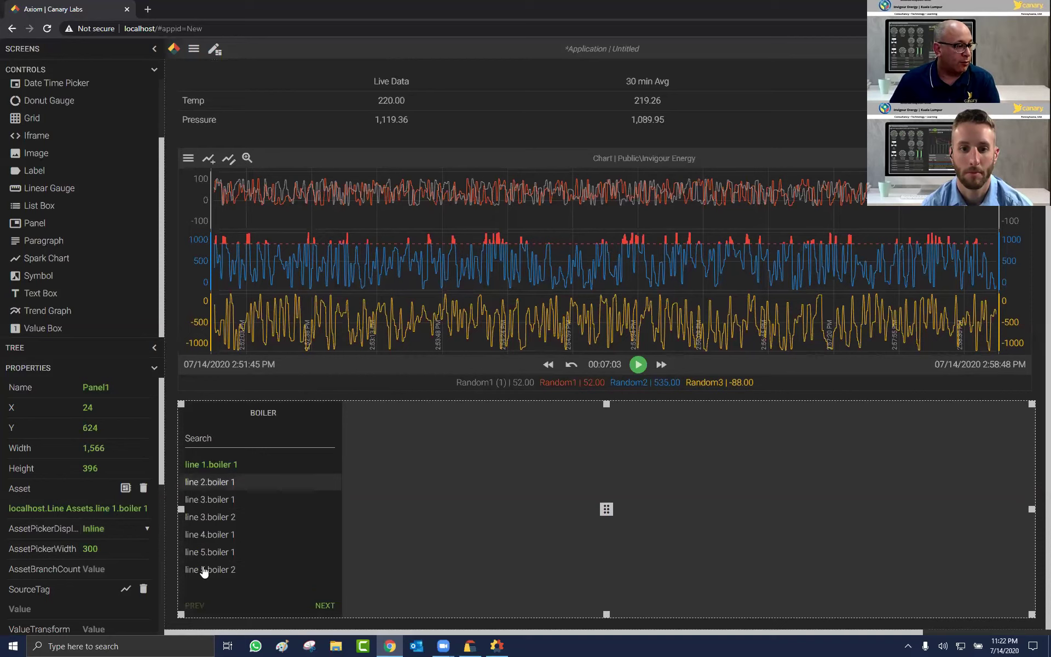
left_click_drag(108, 551, 85, 552)
type("200")
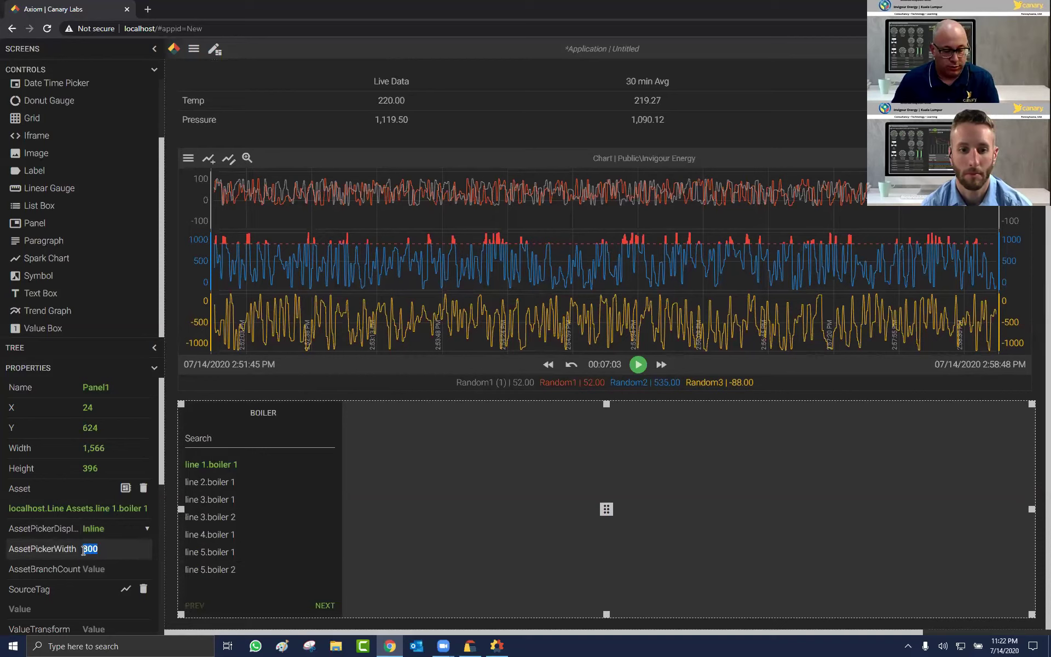
left_click(317, 487)
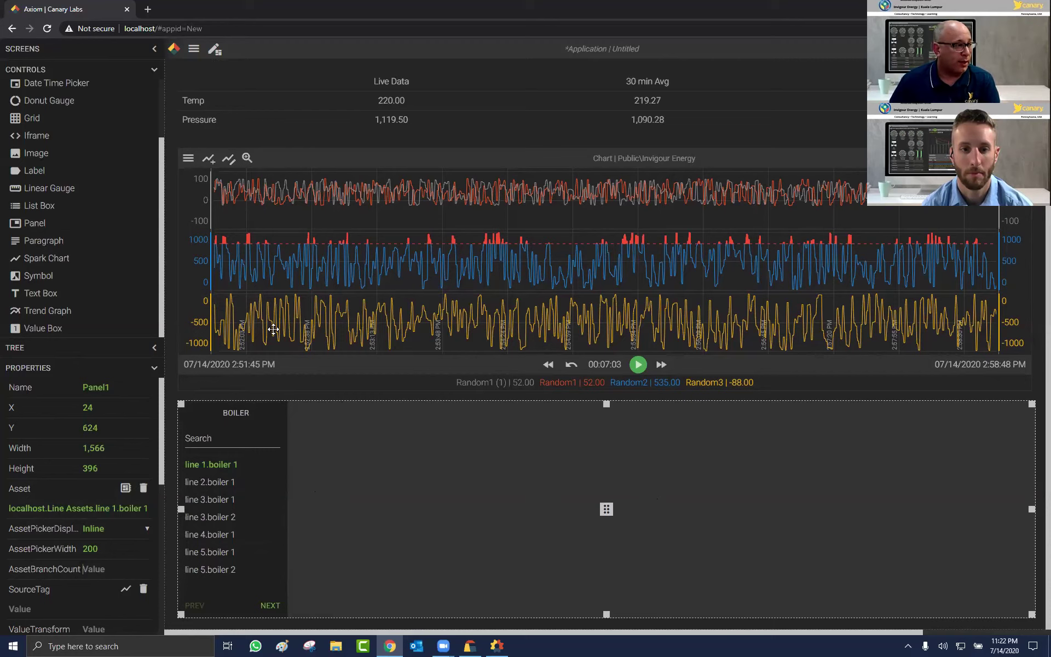
Step: Add a donut gauge to the panel tagged line 1.boiler 1.pressure
left_click_drag(39, 101, 328, 564)
left_click_drag(439, 504, 407, 520)
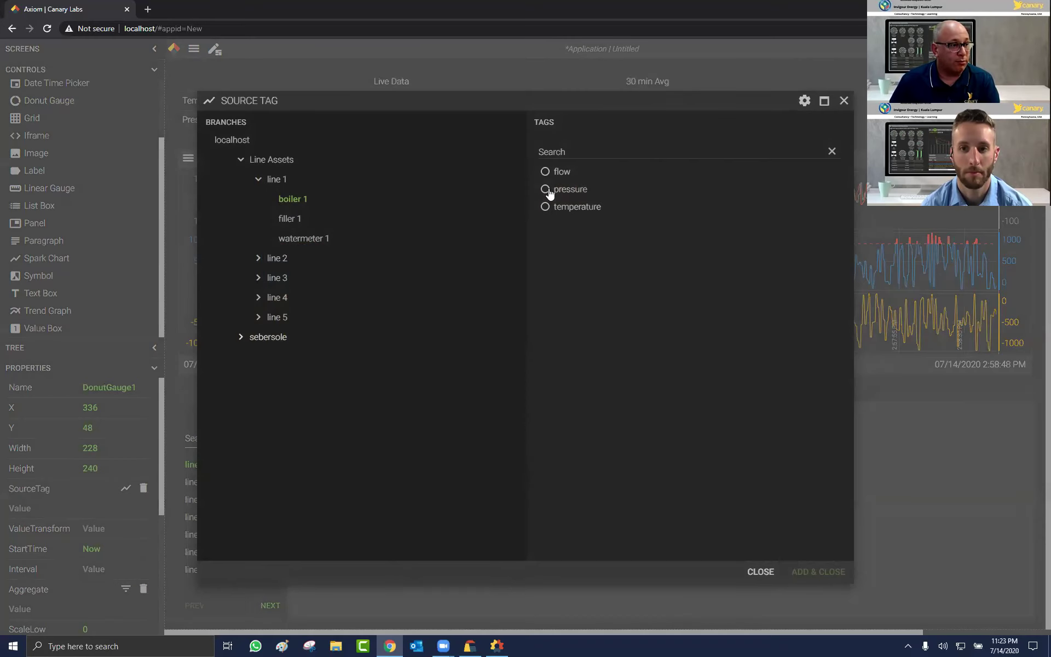
left_click(545, 189)
left_click(816, 570)
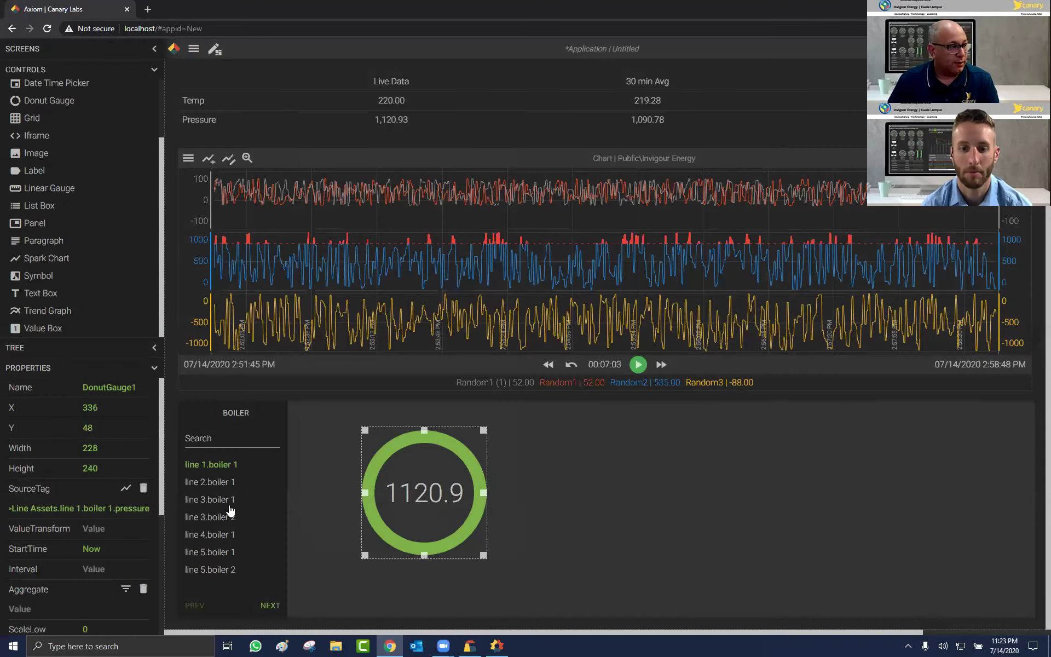
Step: Set the pressure donut gauge's ScaleHigh to 2000
left_click(155, 70)
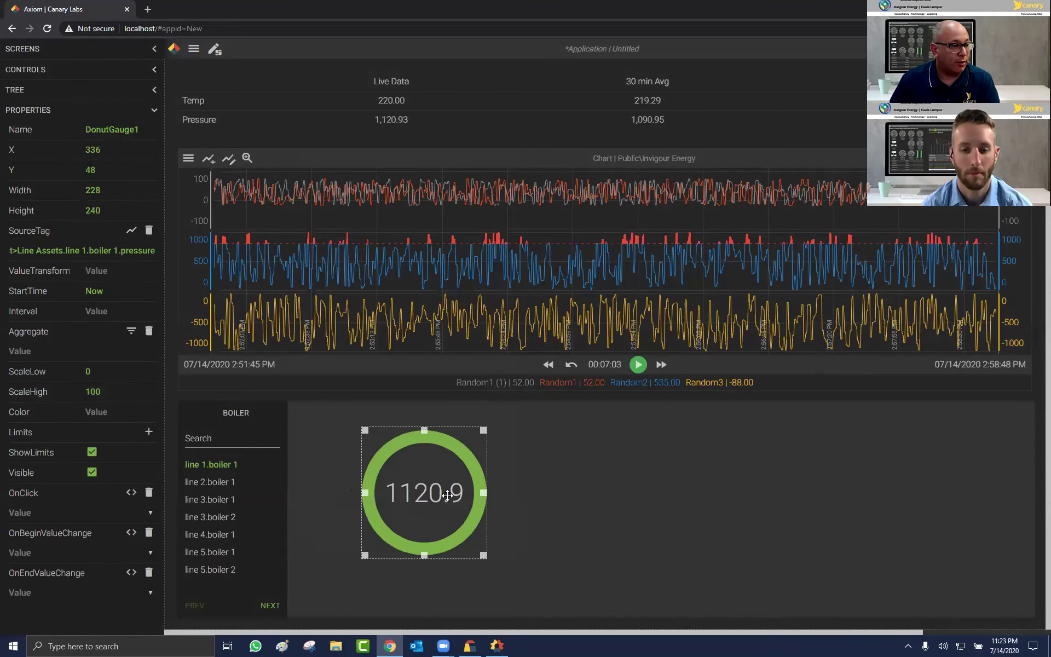
left_click(88, 390)
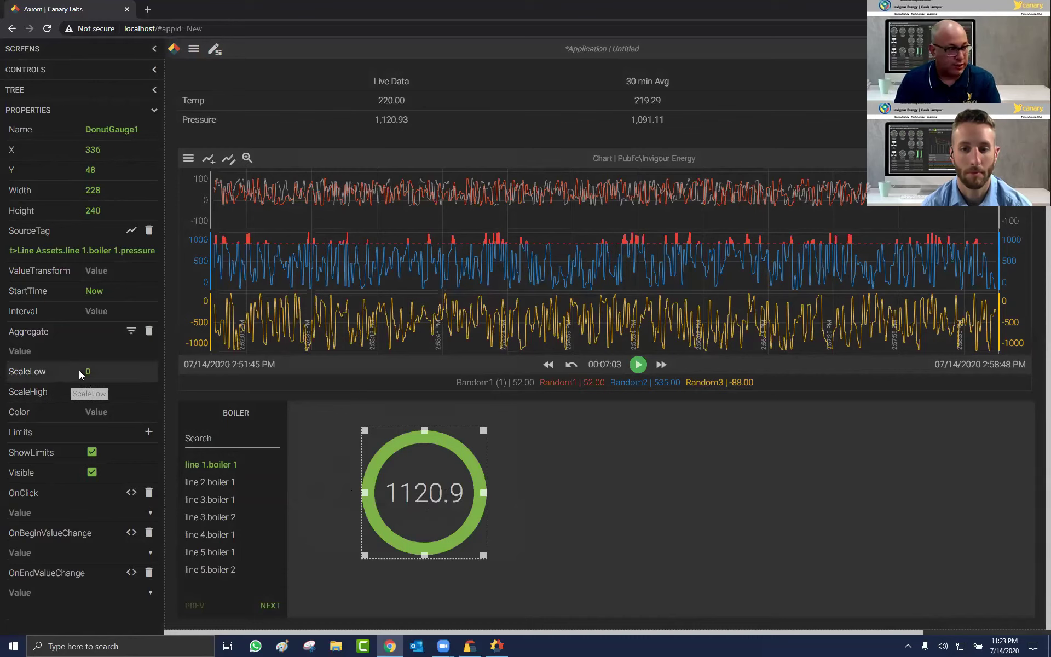
type("2000")
key("Return")
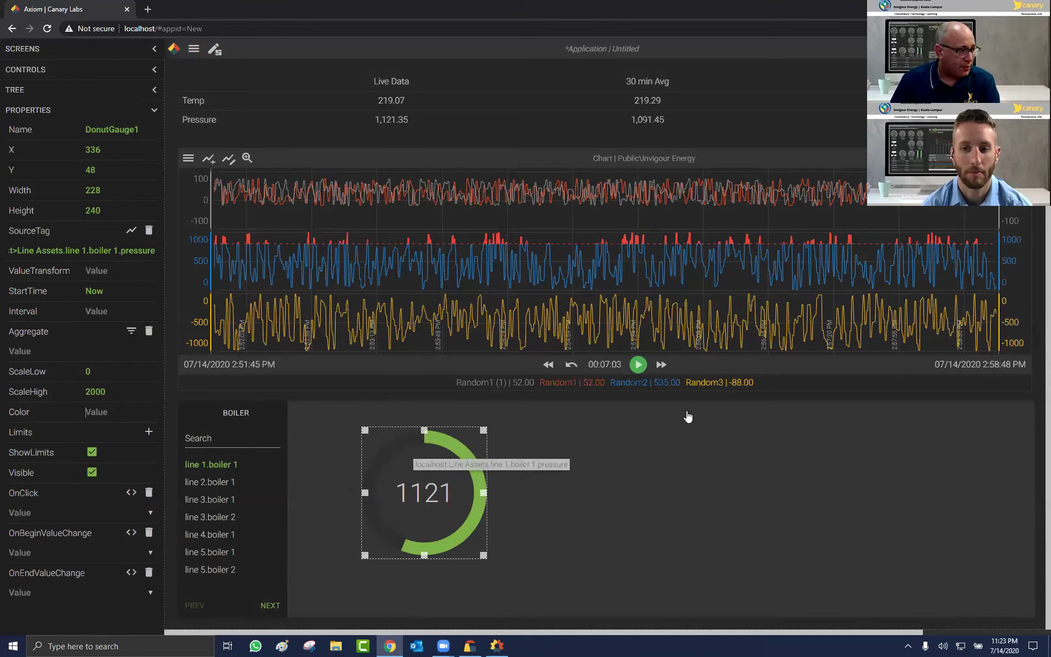
Step: Add a red #FF0800 limit for values above 1100, hide limit markers, and copy the gauge
left_click(148, 433)
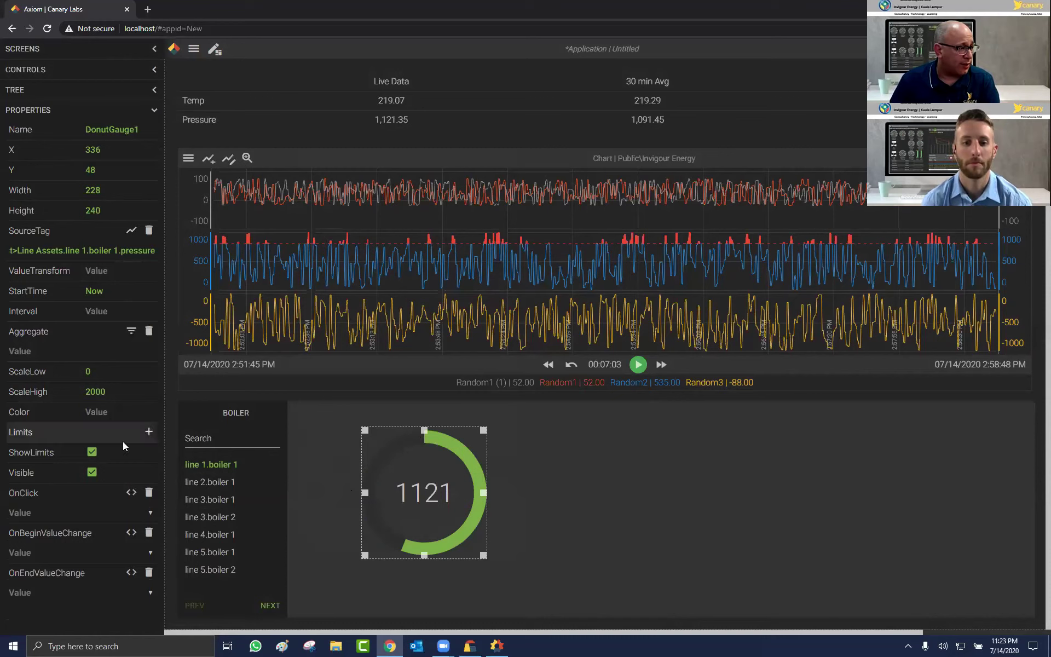
left_click(56, 453)
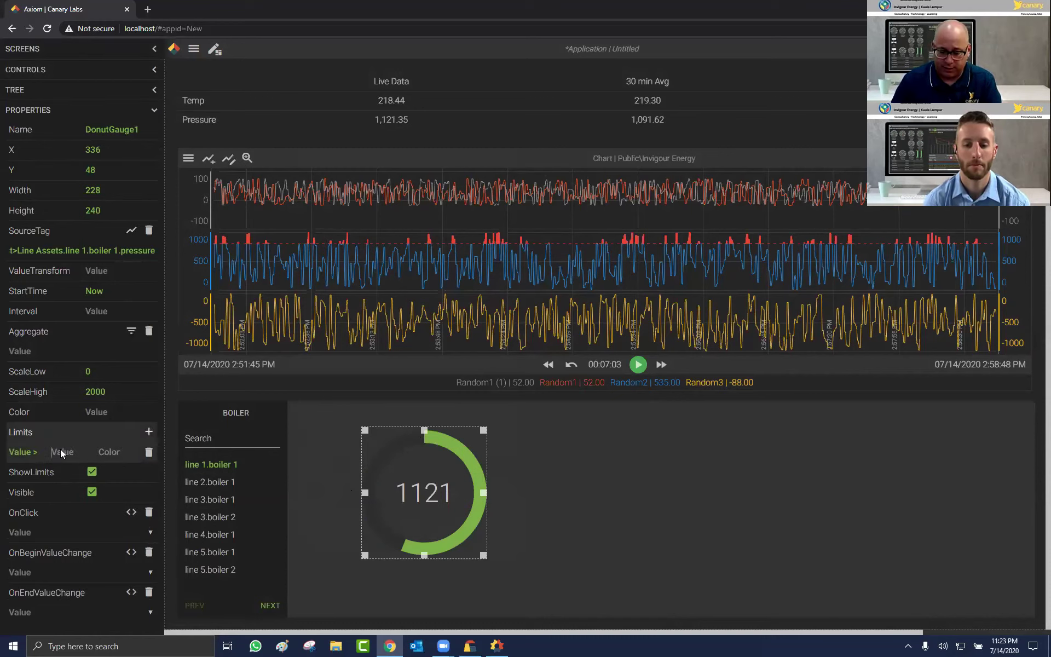
type("11")
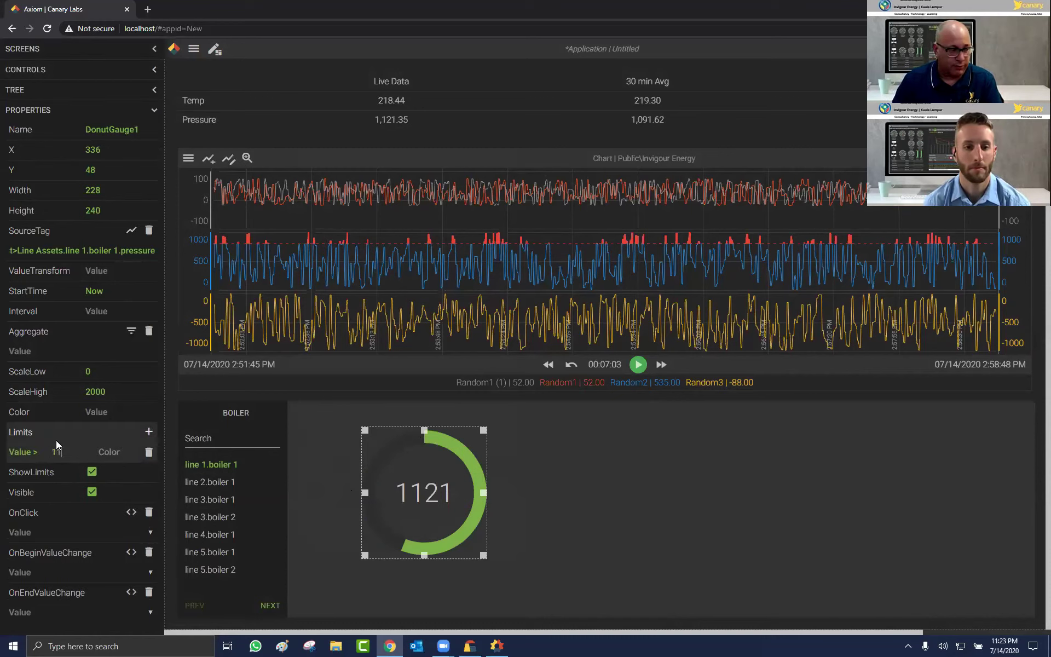
type("00")
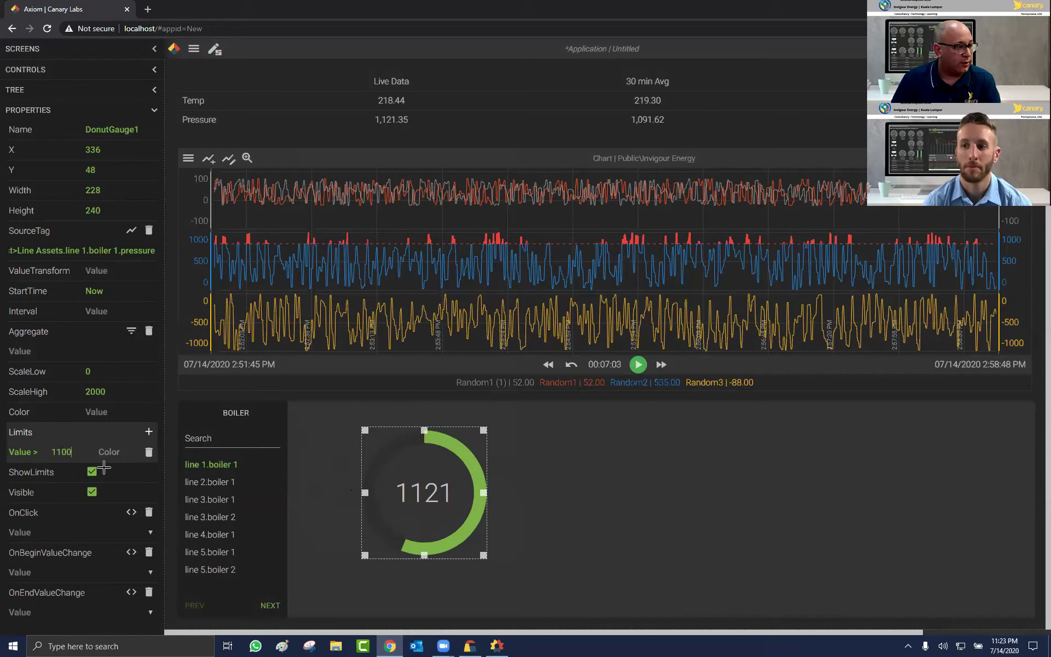
key("Tab")
left_click_drag(103, 525, 104, 469)
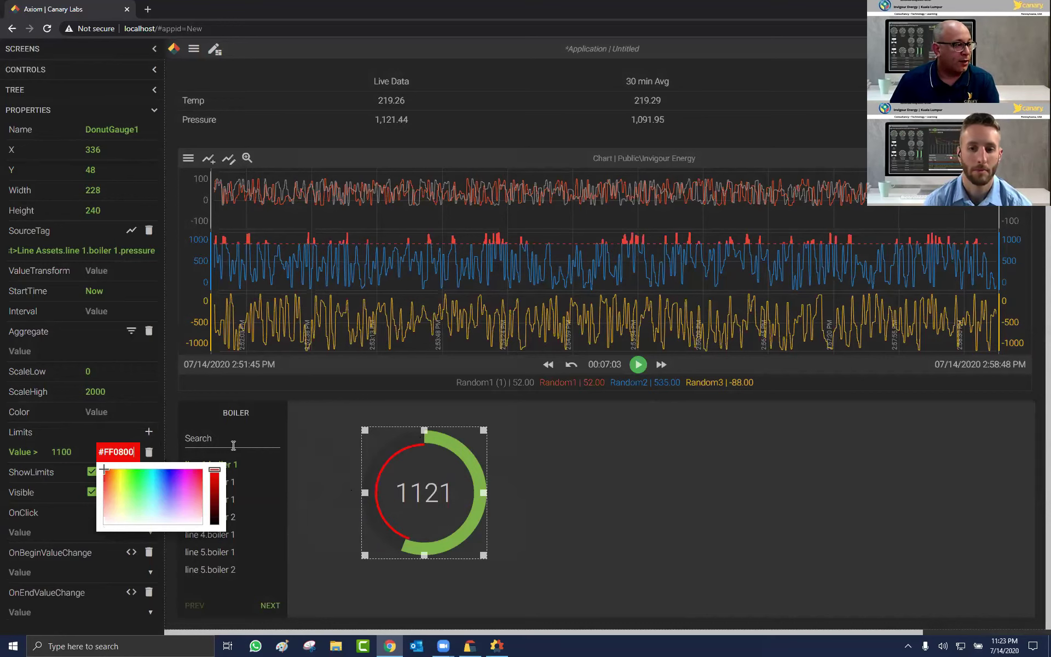
left_click(94, 474)
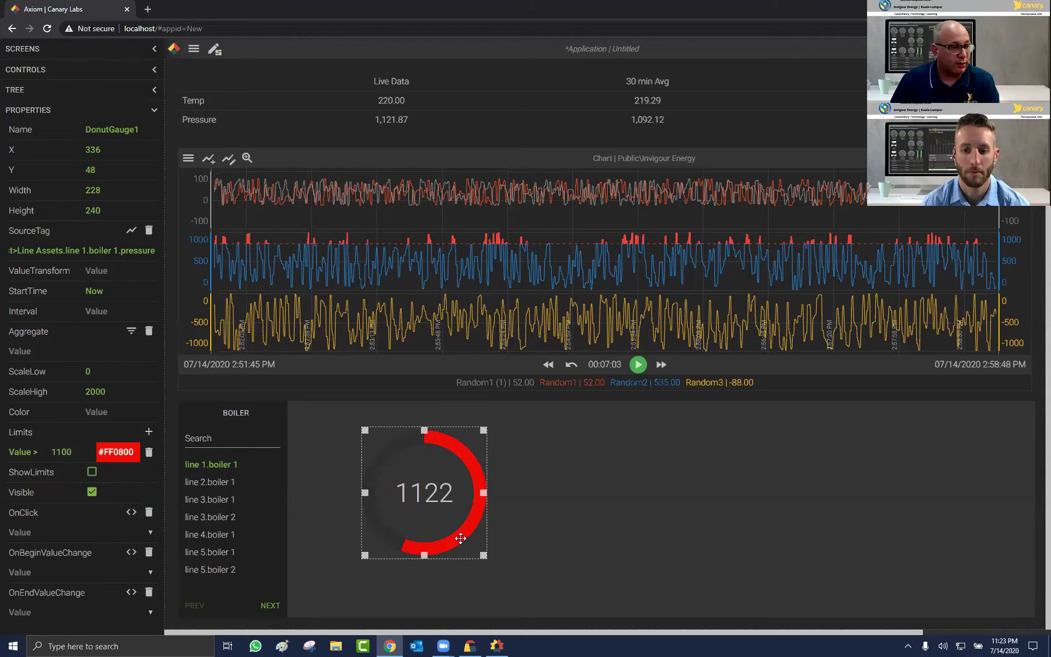
key("ctrl+c")
Step: Paste a copy of the gauge to the right and tag it with boiler 1 temperature
key("ctrl+v")
left_click_drag(424, 495, 643, 484)
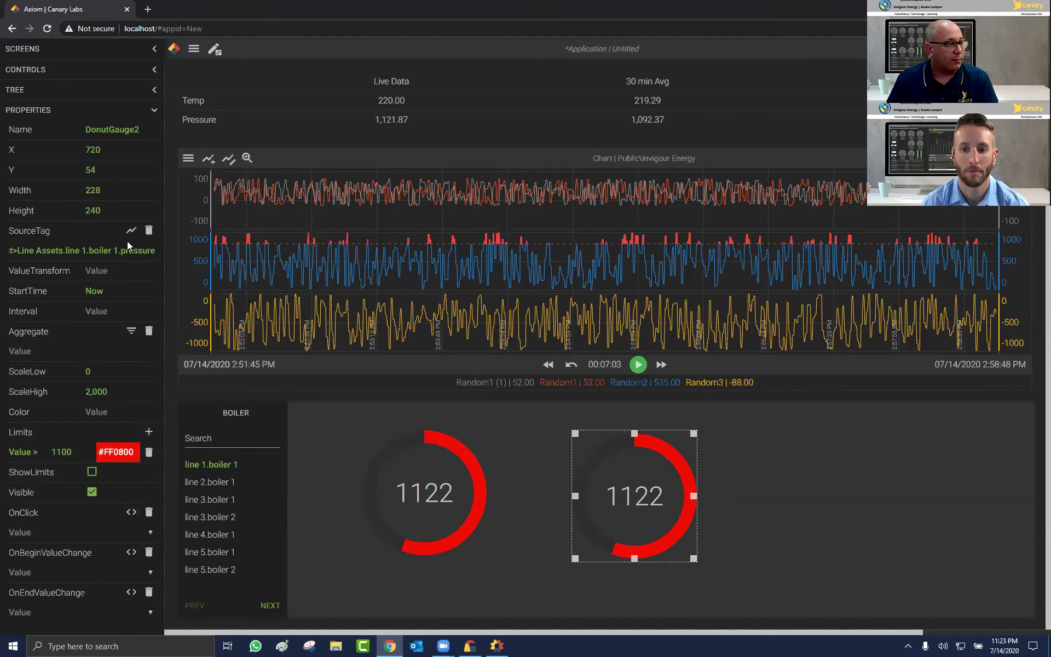
left_click(172, 250)
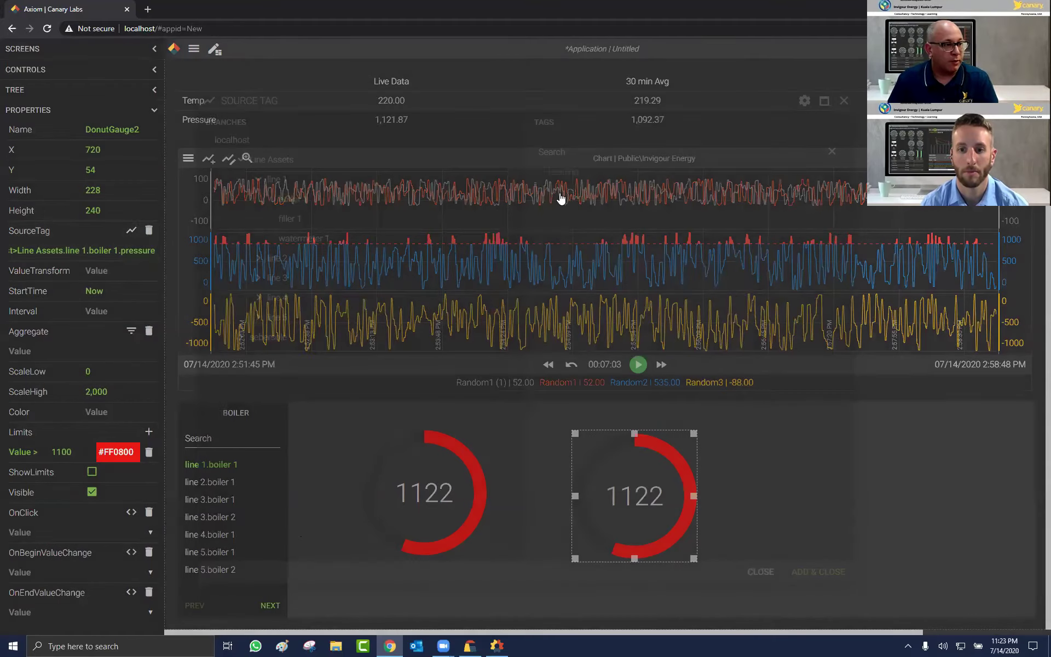
left_click(815, 571)
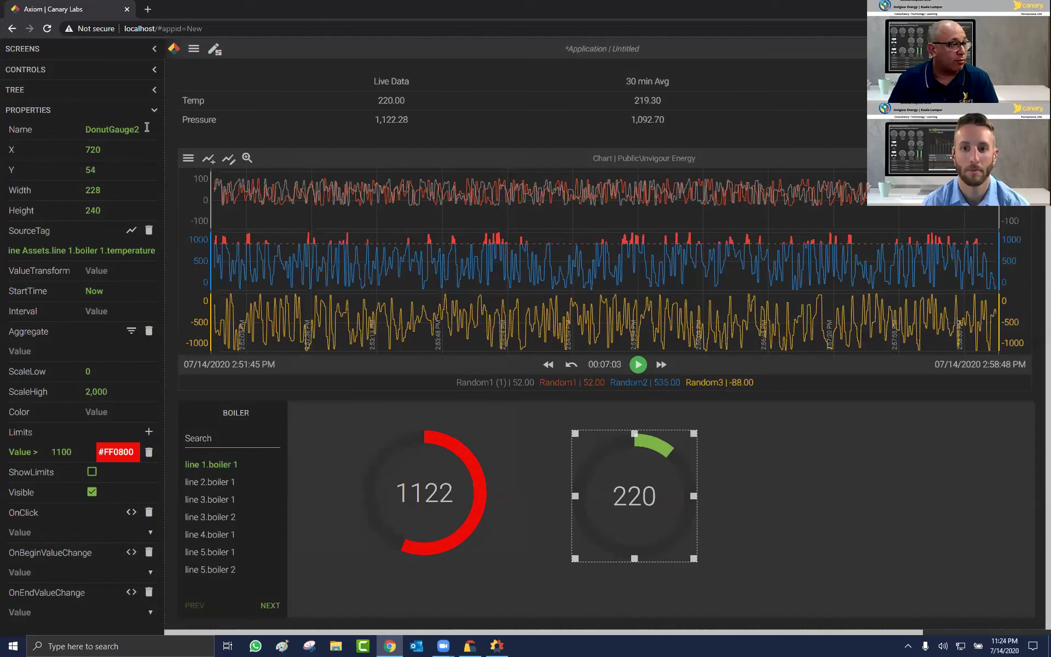
Step: Set the temperature gauge's ScaleHigh to 400 and nudge it slightly up-left
left_click(110, 393)
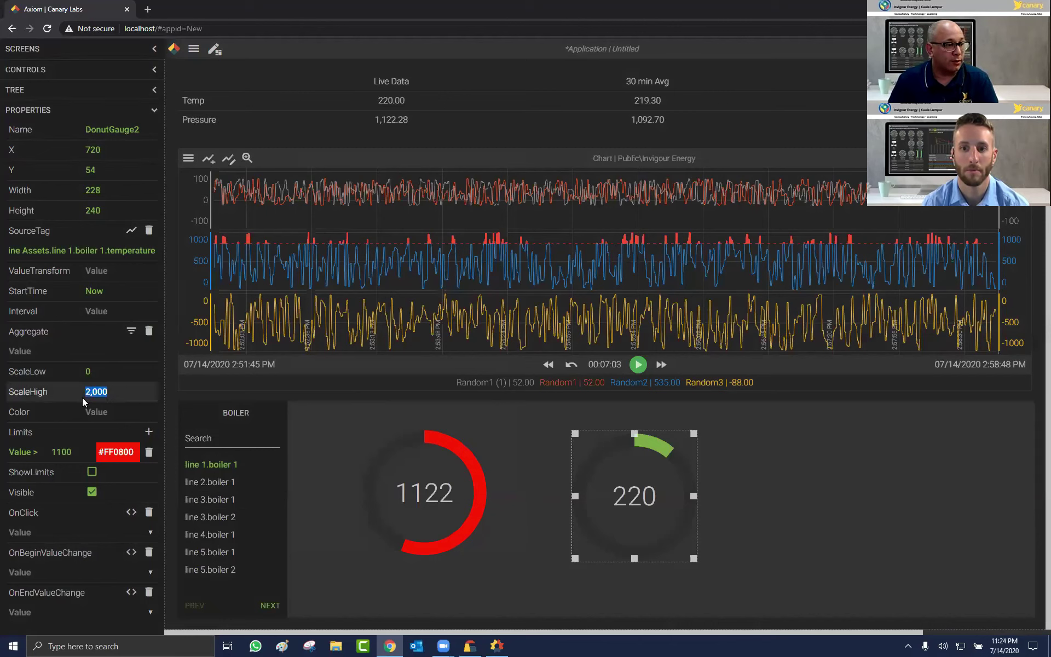
type("4")
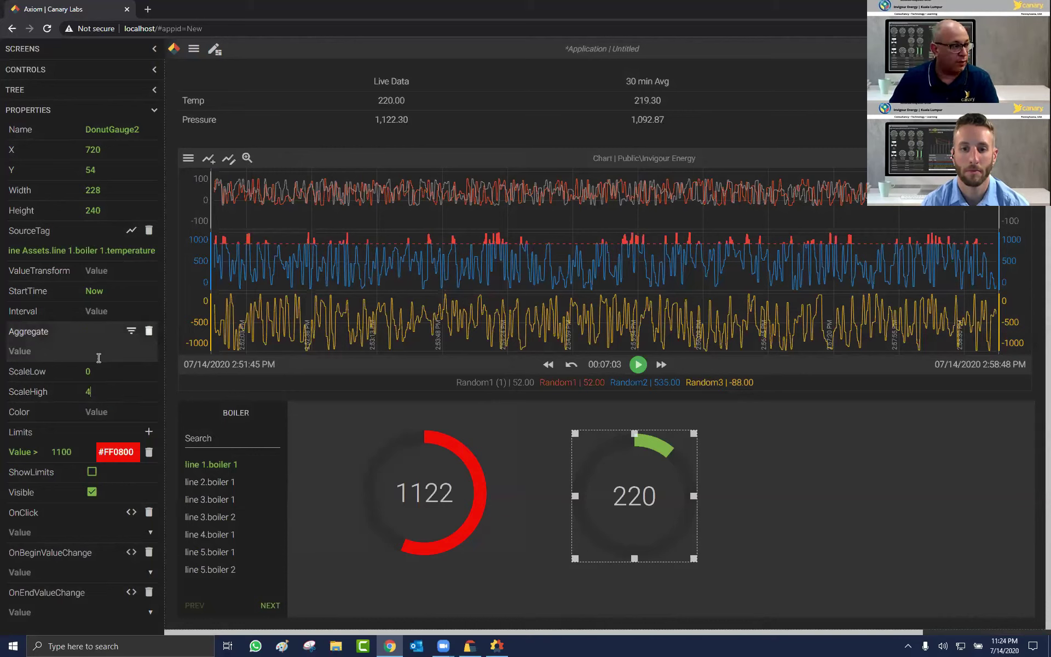
type("00")
key("Tab")
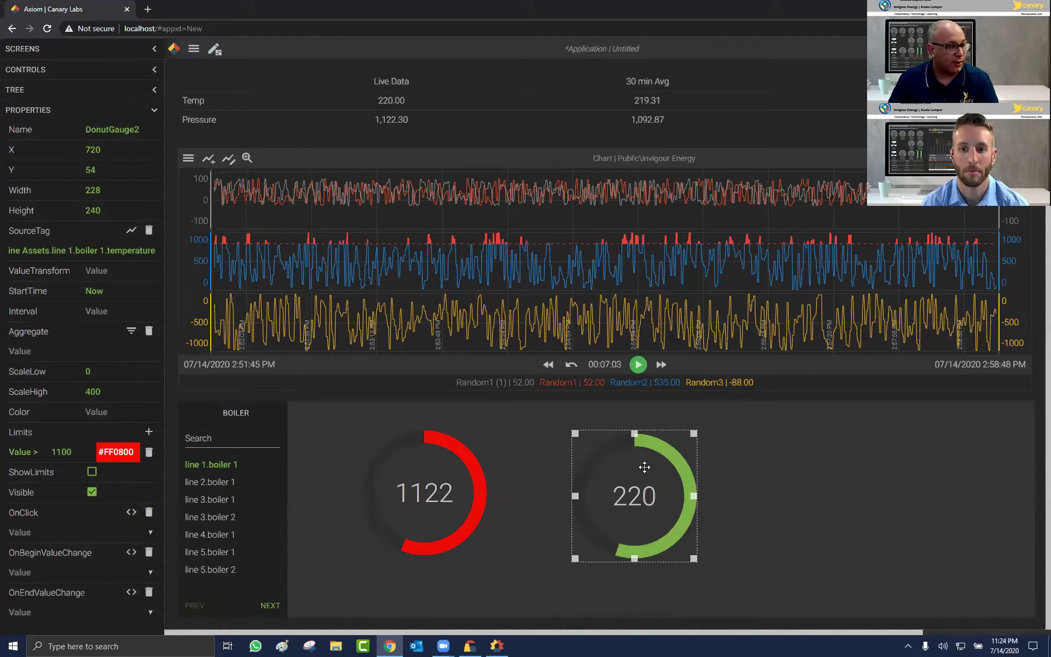
left_click_drag(594, 538, 564, 504)
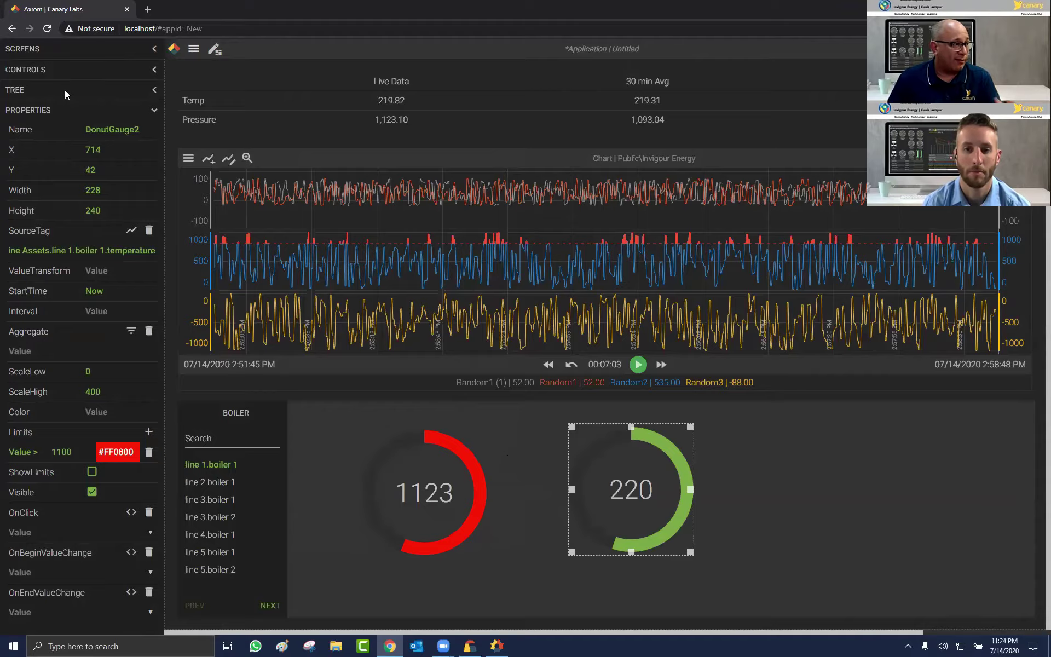
key("ctrl+s")
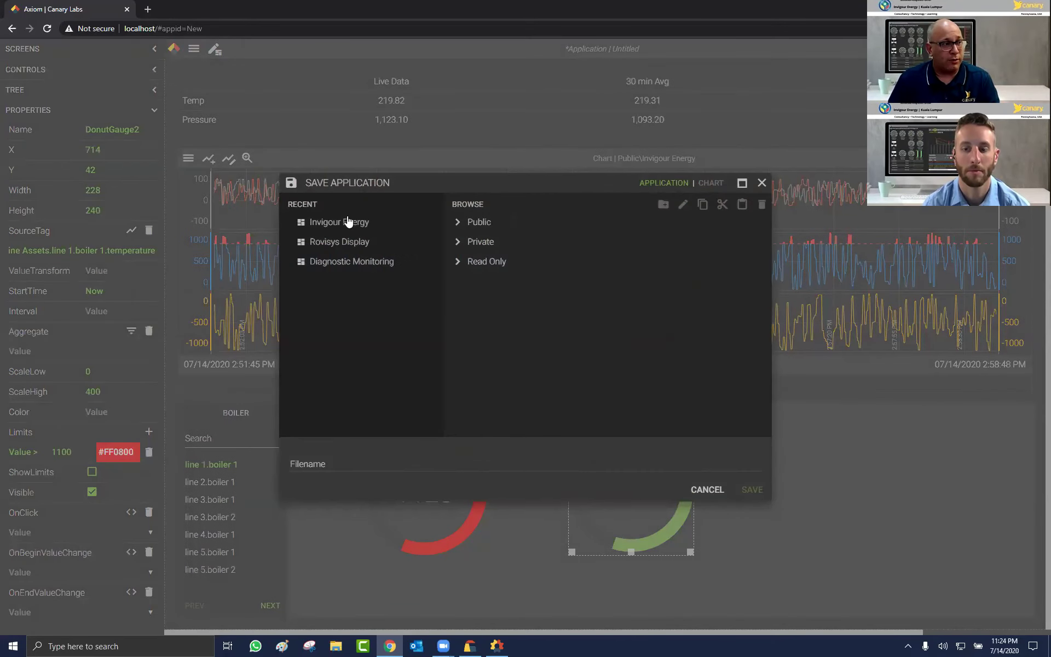
Step: Save the dashboard in Public as Invigour Energy 2
left_click(468, 224)
left_click(411, 460)
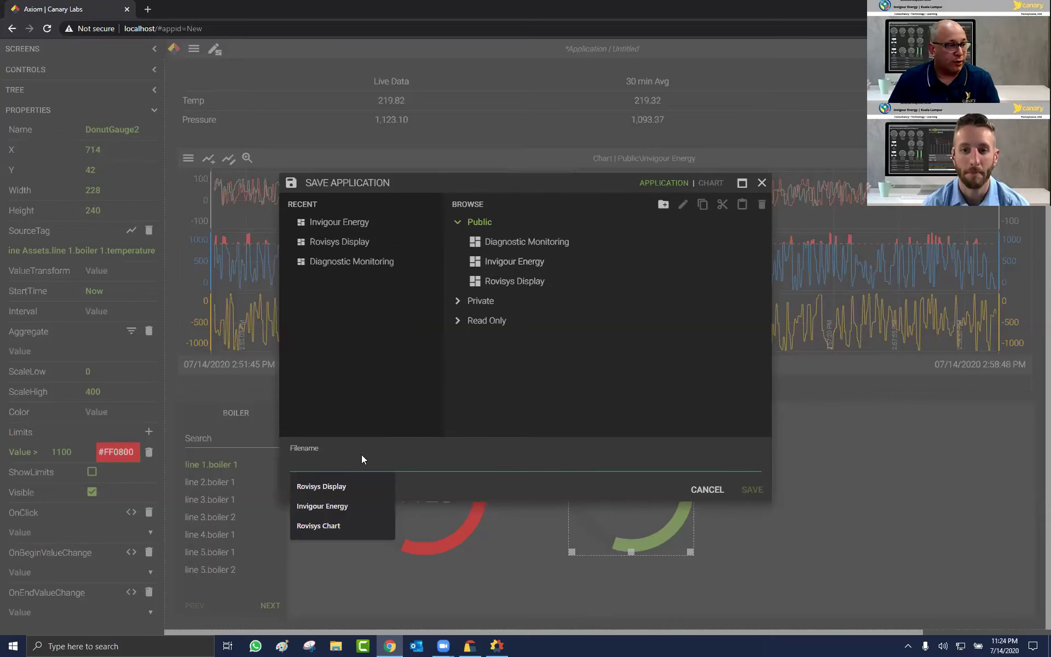
left_click(327, 507)
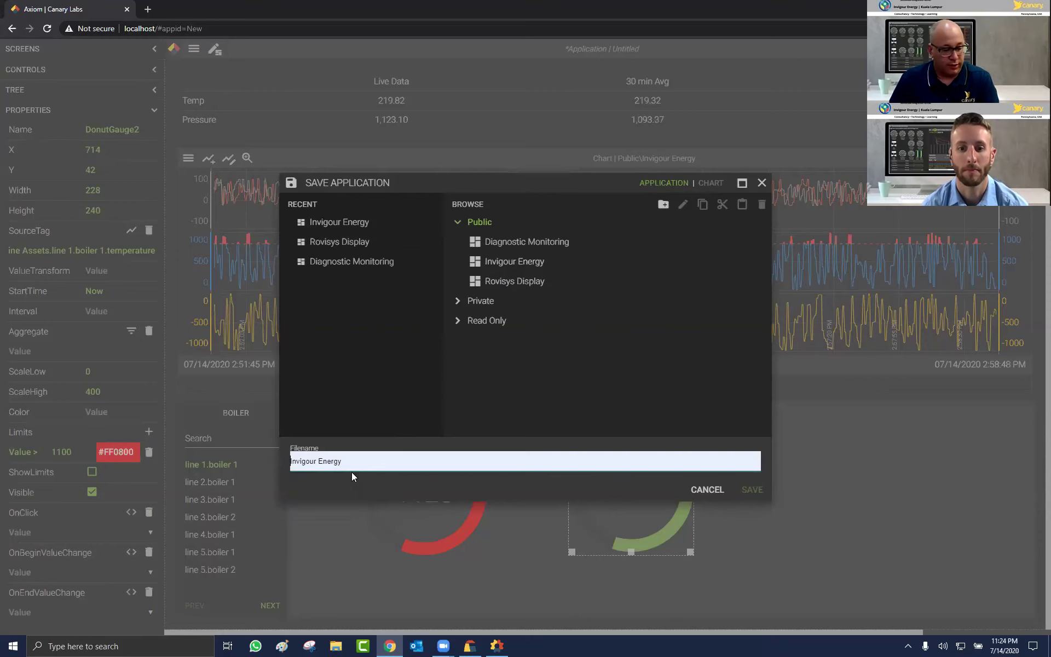
type("2")
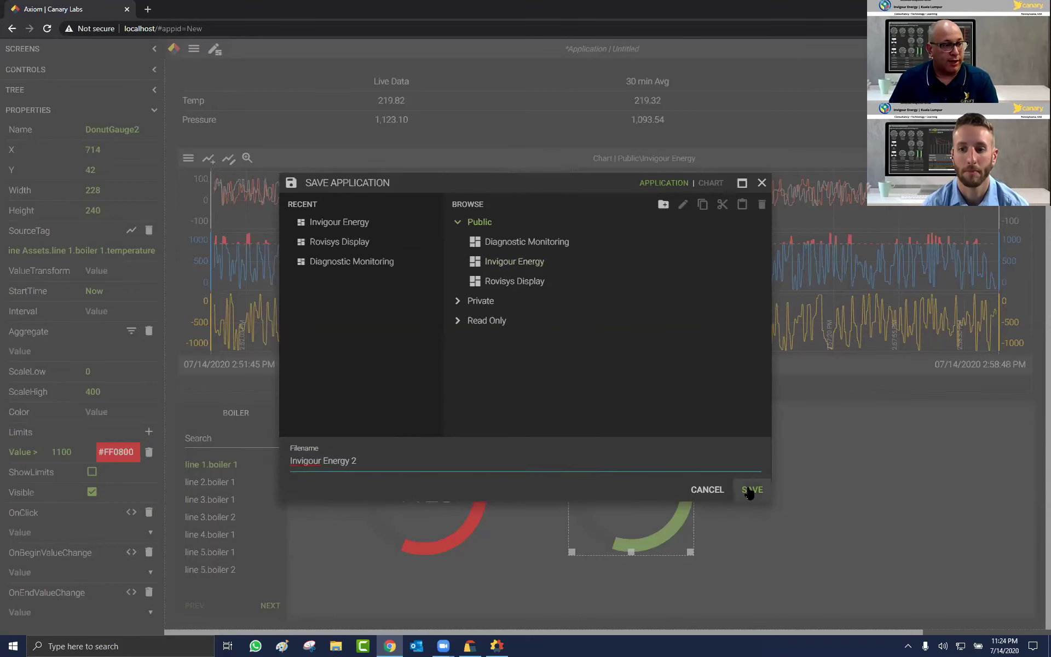
left_click(747, 489)
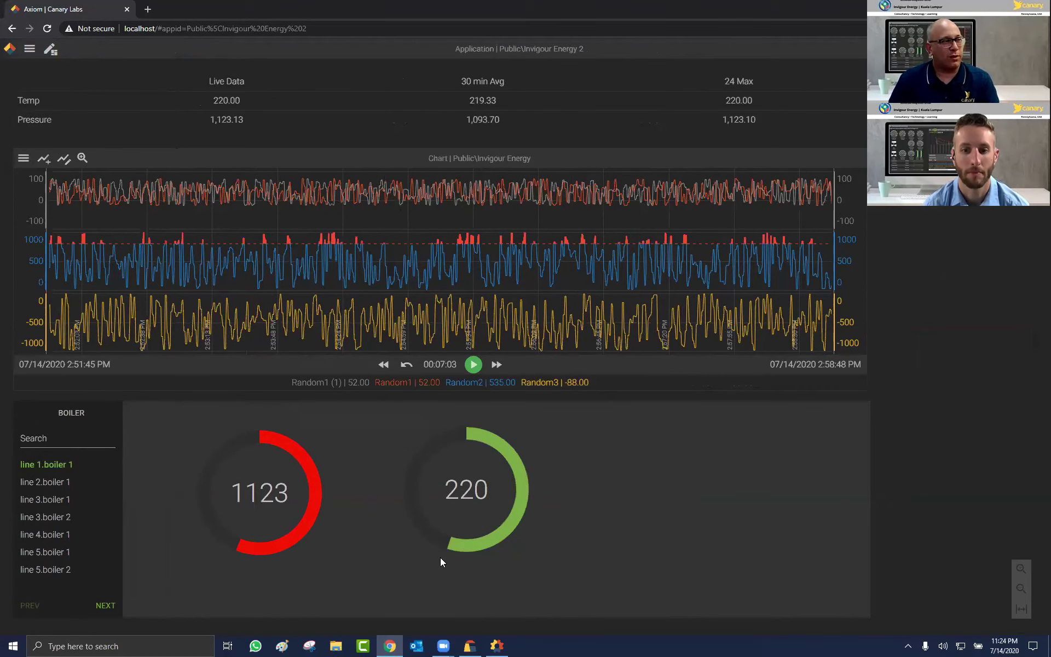
Step: Open the original Invigour Energy application
left_click(30, 51)
left_click(39, 69)
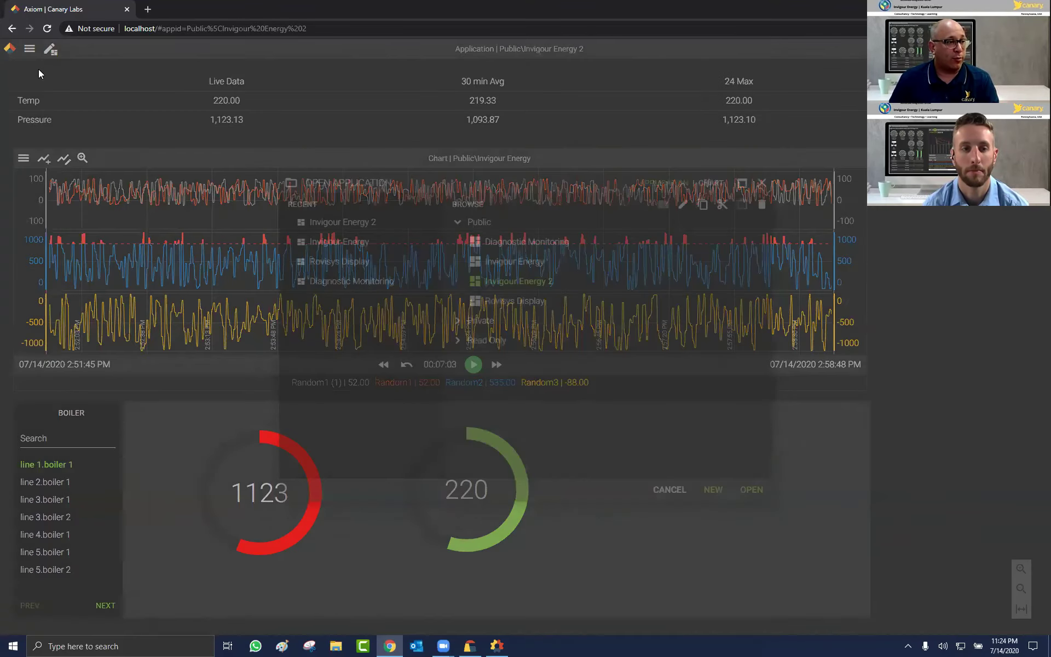
left_click(514, 261)
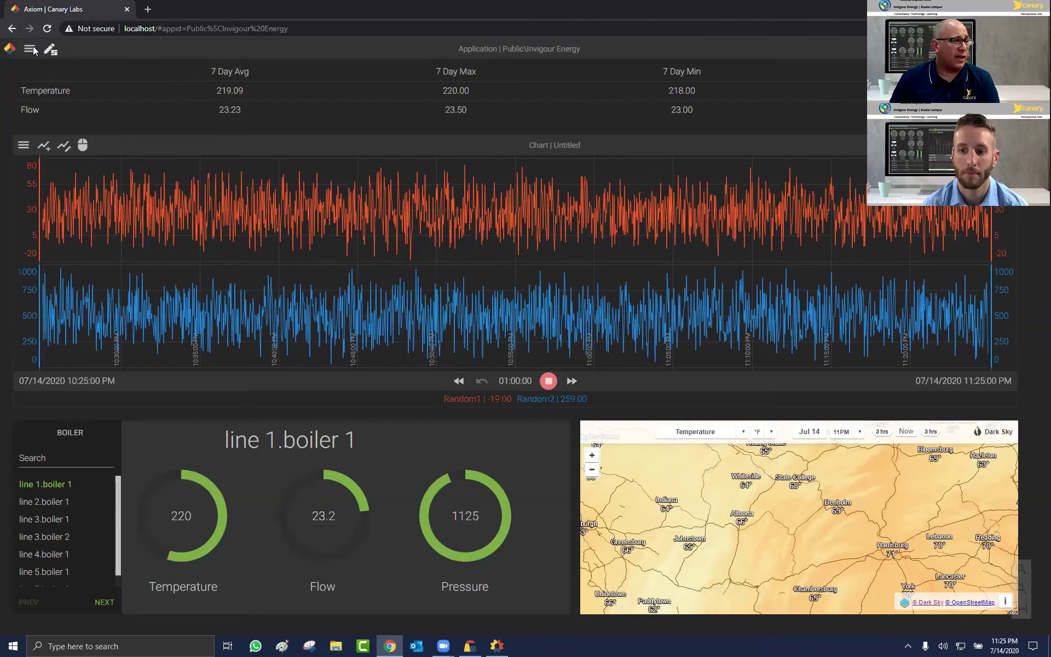
left_click(32, 50)
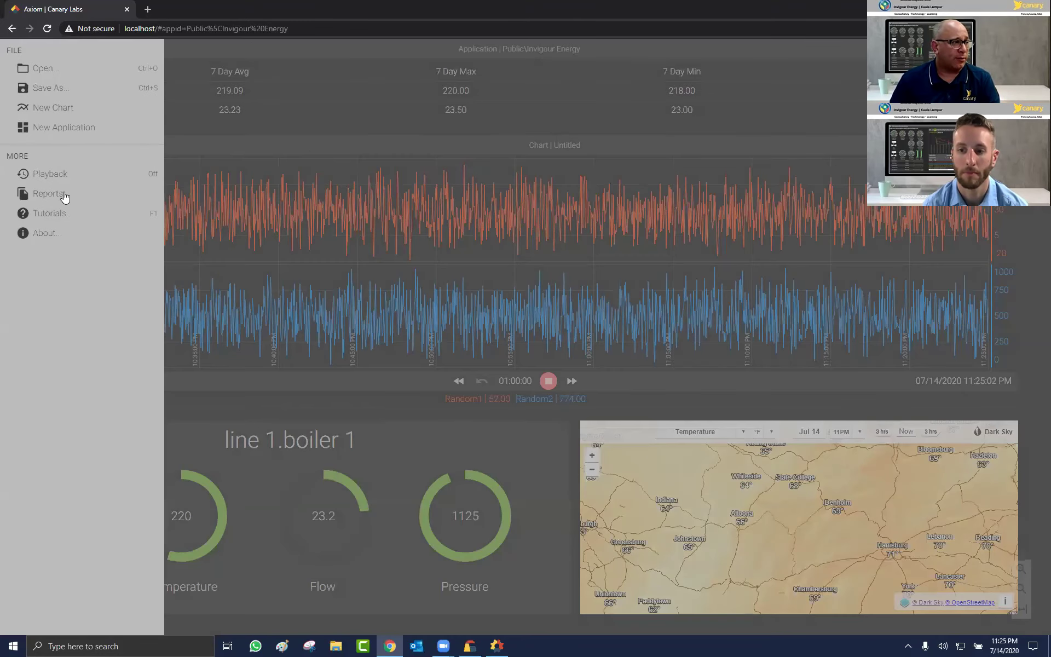
Step: Open Reports from the hamburger menu and skip the introduction tour
left_click(582, 228)
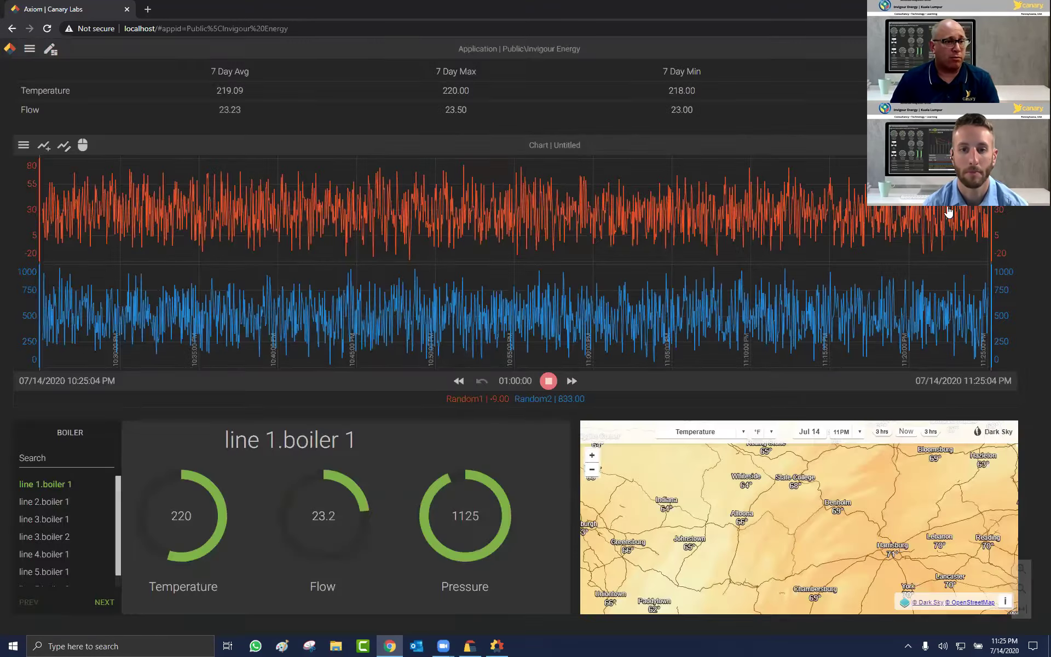
left_click(935, 208)
left_click(903, 212)
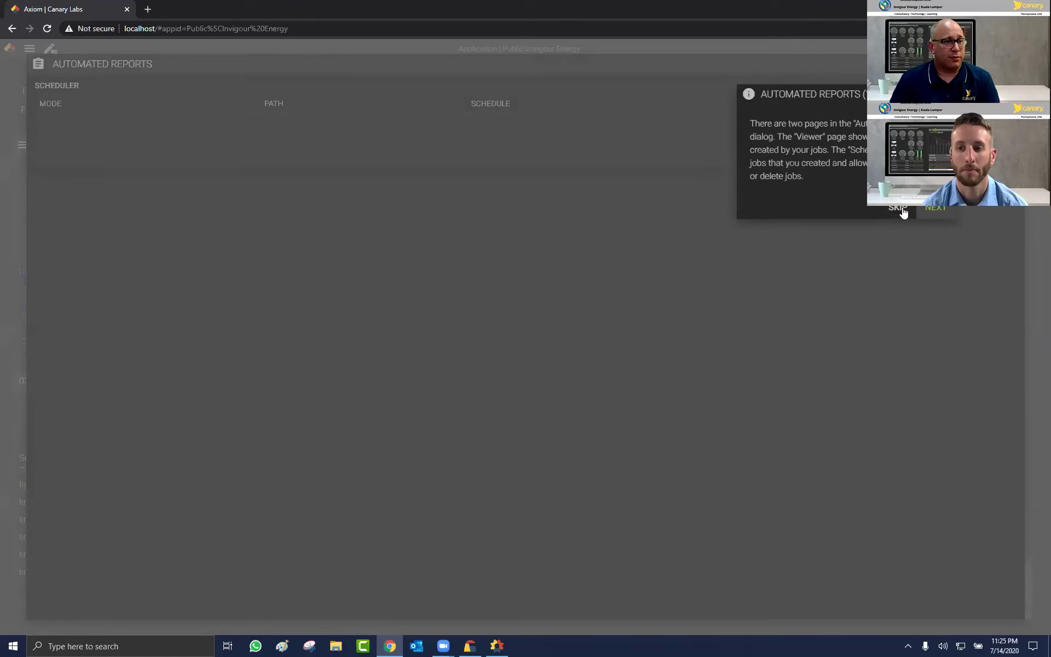
left_click(76, 117)
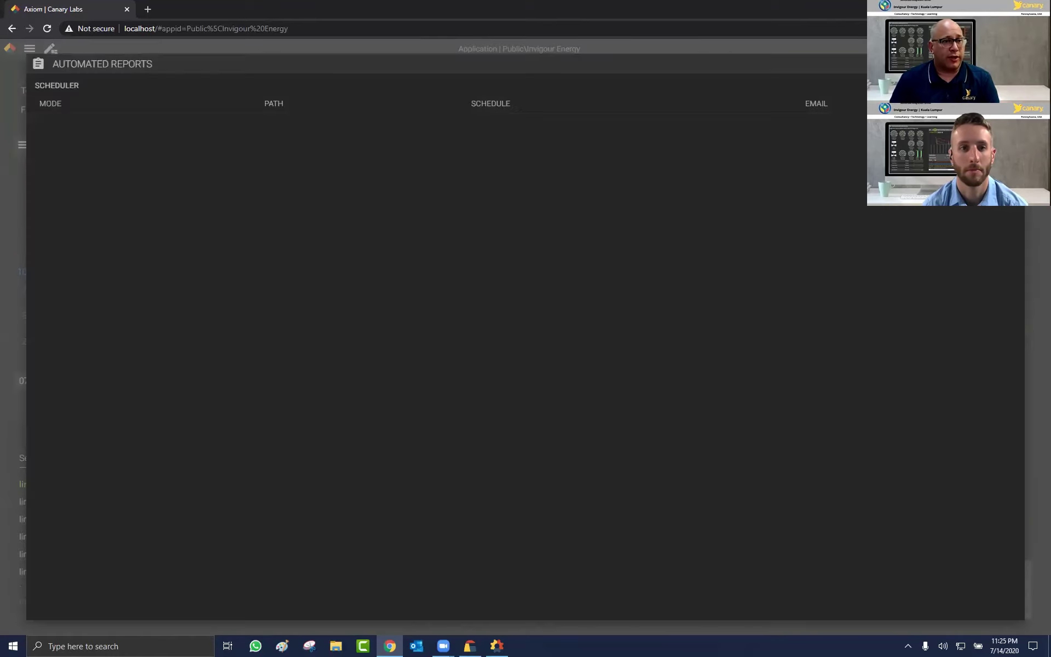
Step: Start a new scheduled report with path Public\Invigour Energy
left_click(647, 310)
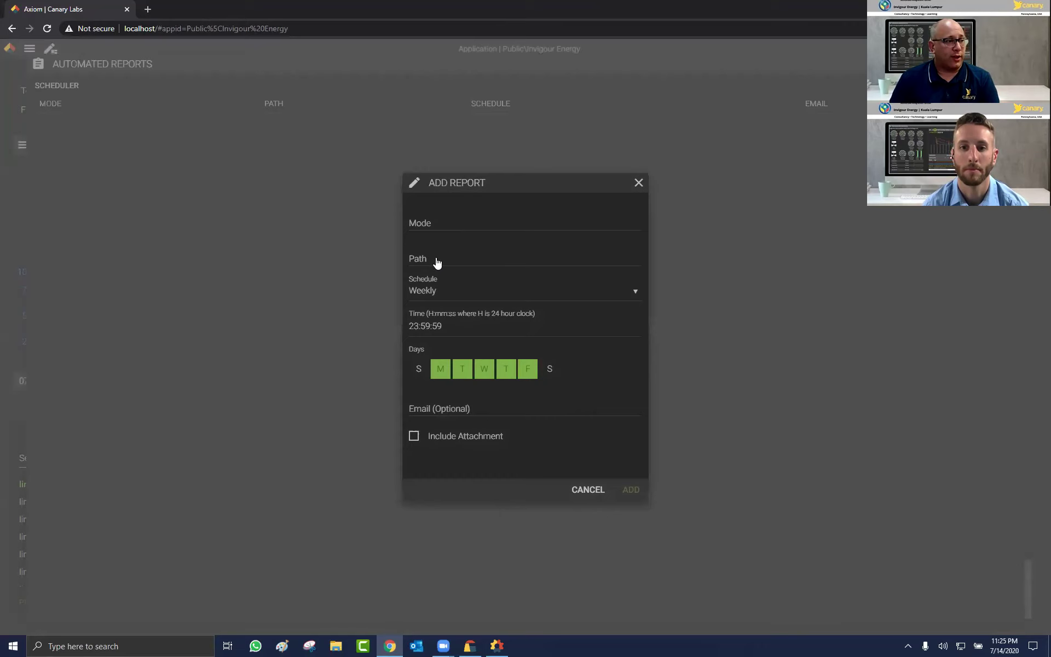
left_click(515, 261)
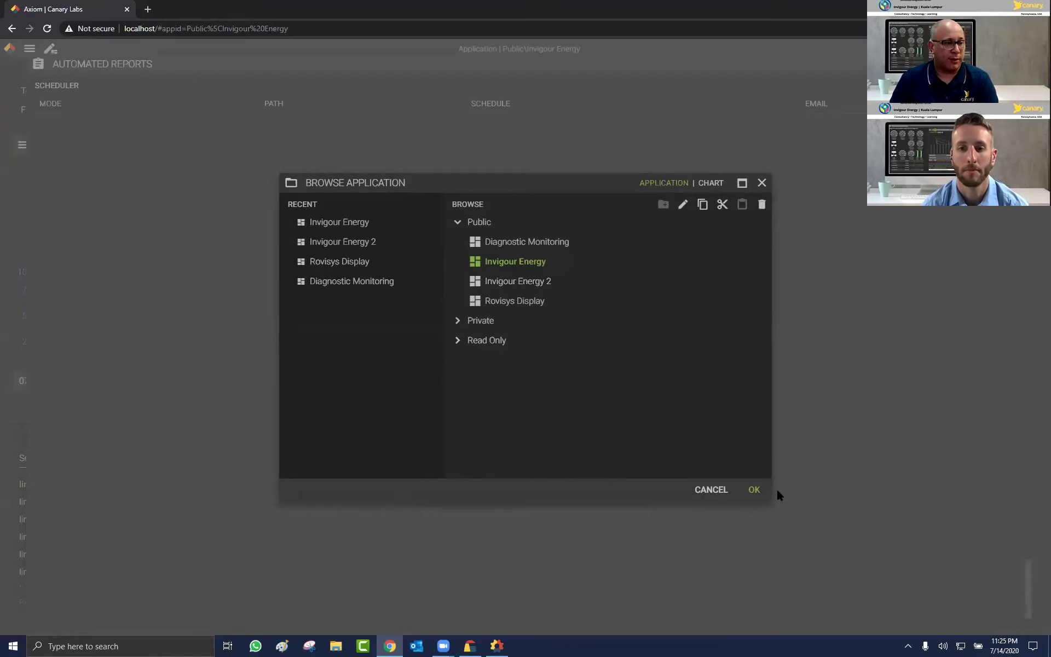
left_click(755, 491)
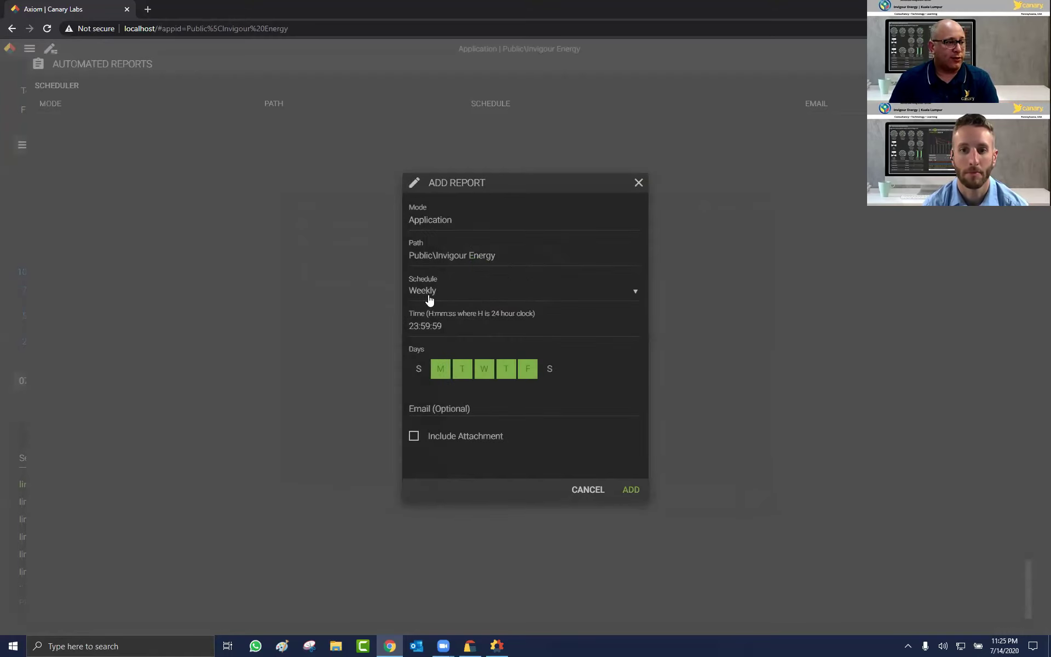
Step: Schedule the report Weekly on Monday only at 06:00:00
left_click(434, 298)
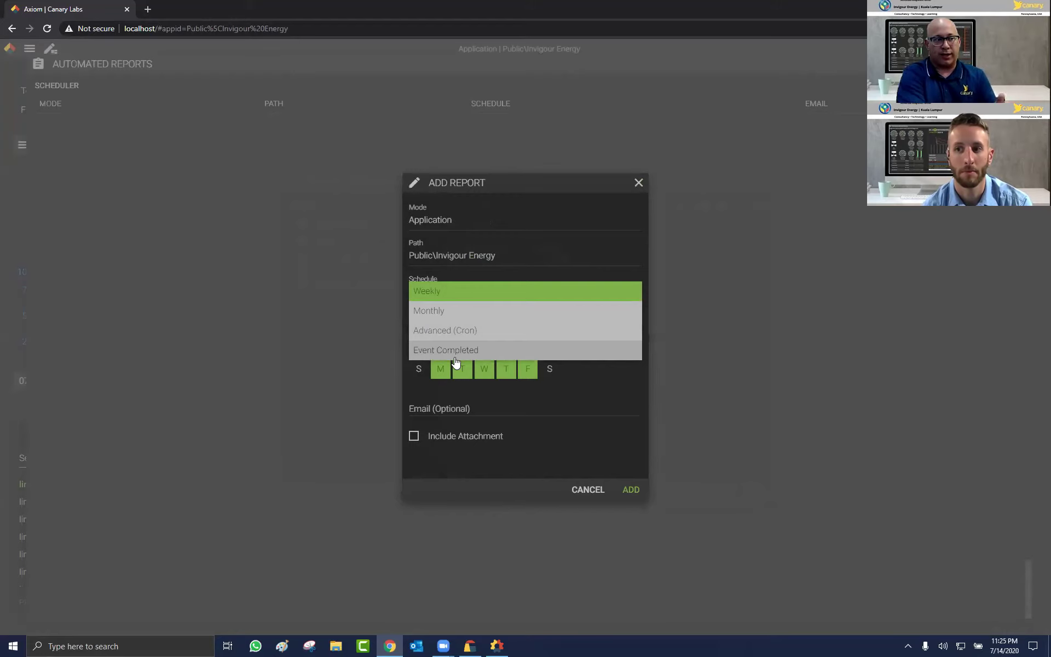
left_click(446, 292)
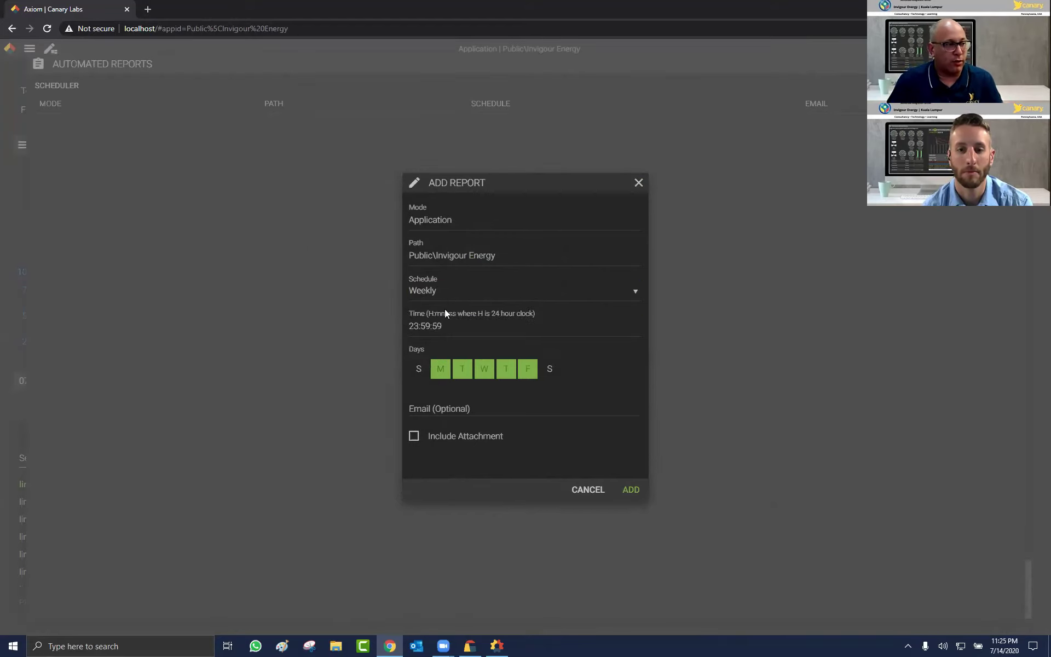
left_click(462, 368)
left_click(484, 369)
left_click(505, 369)
left_click(527, 368)
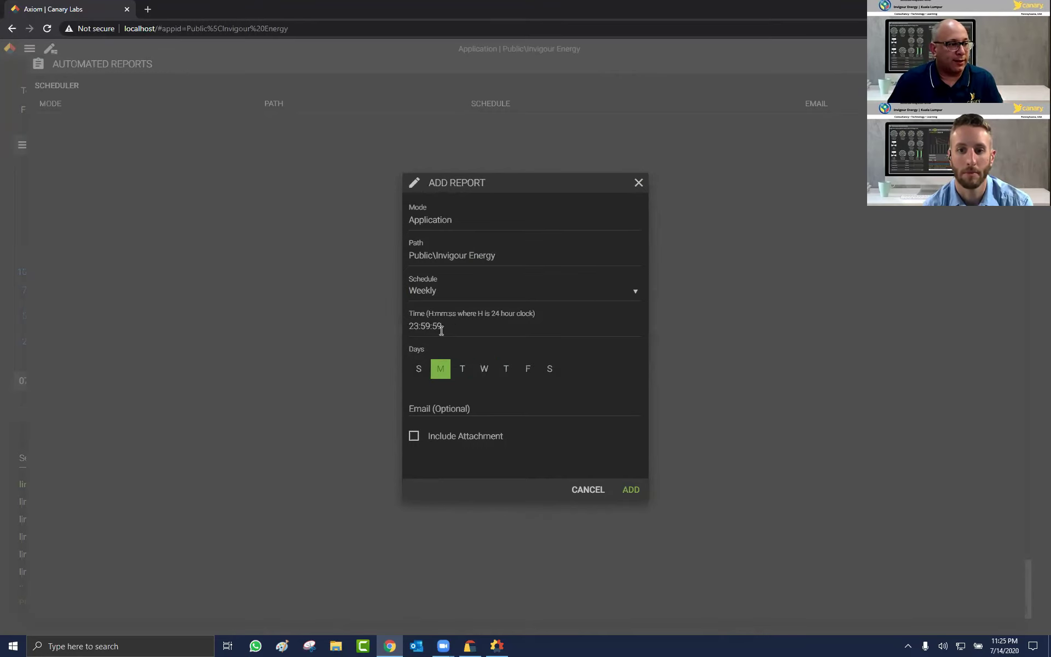
triple_click(405, 326)
type("06")
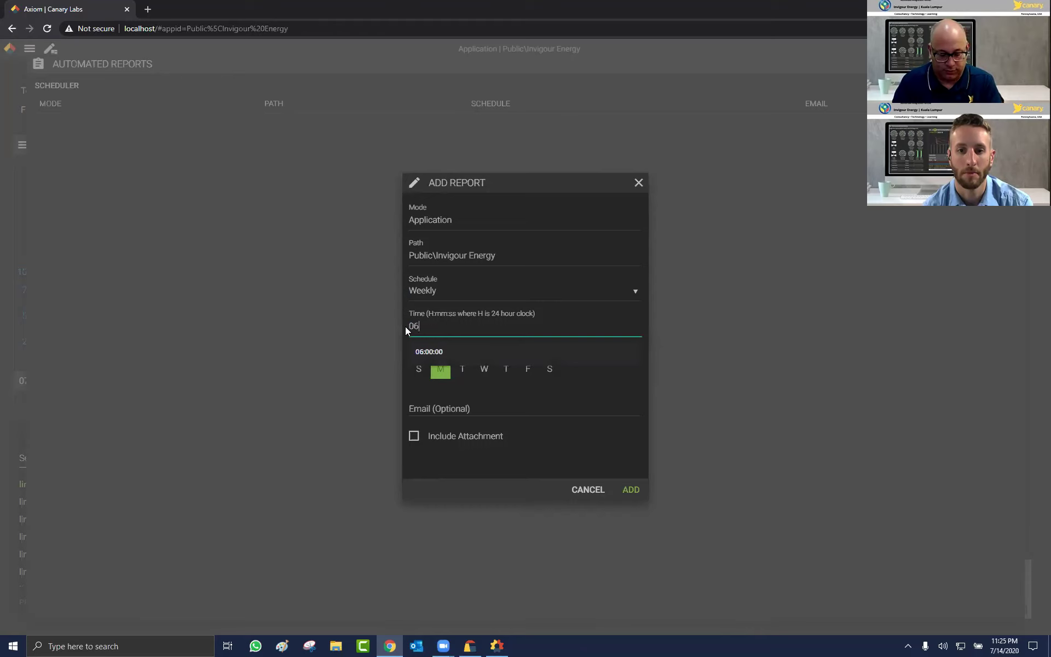
type(":00:00")
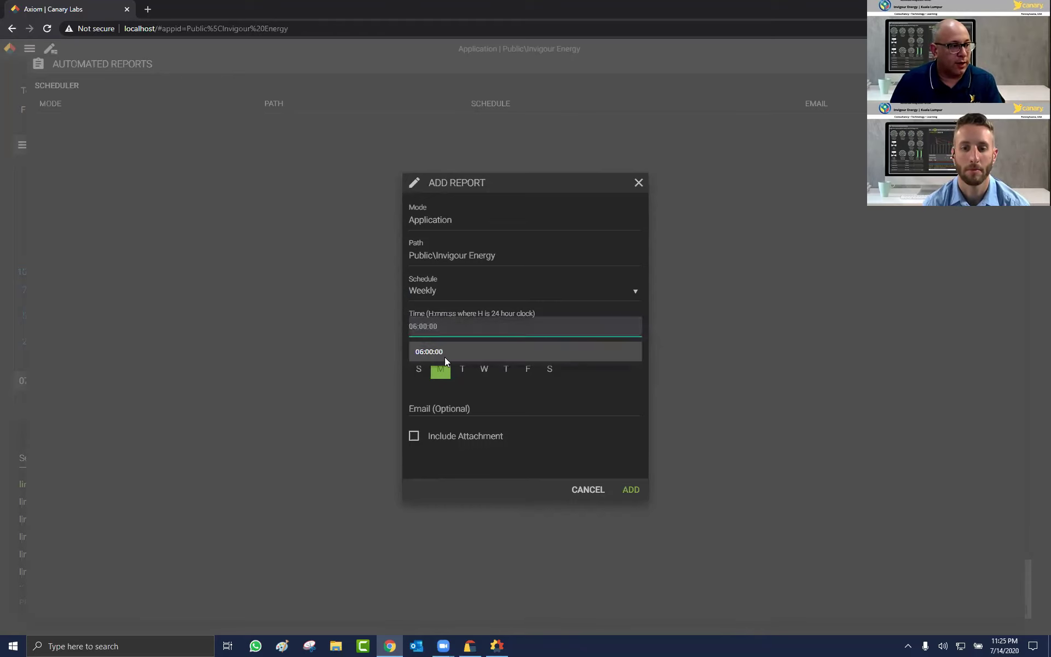
left_click(445, 352)
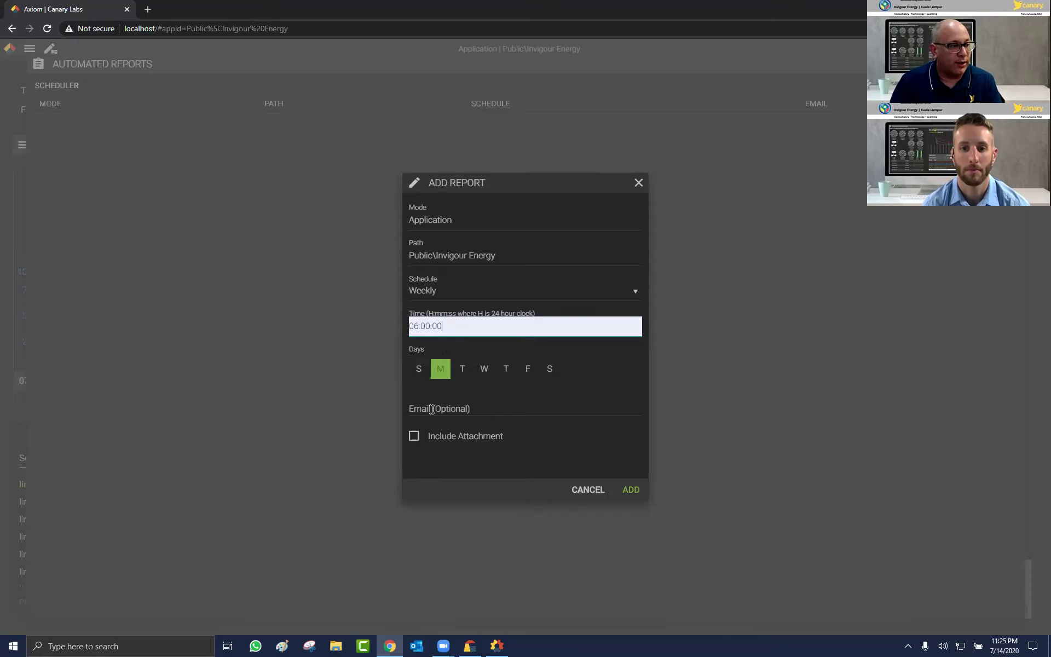
Step: Enter the recipient's e-mail address, add the report, and close the scheduler
left_click(469, 405)
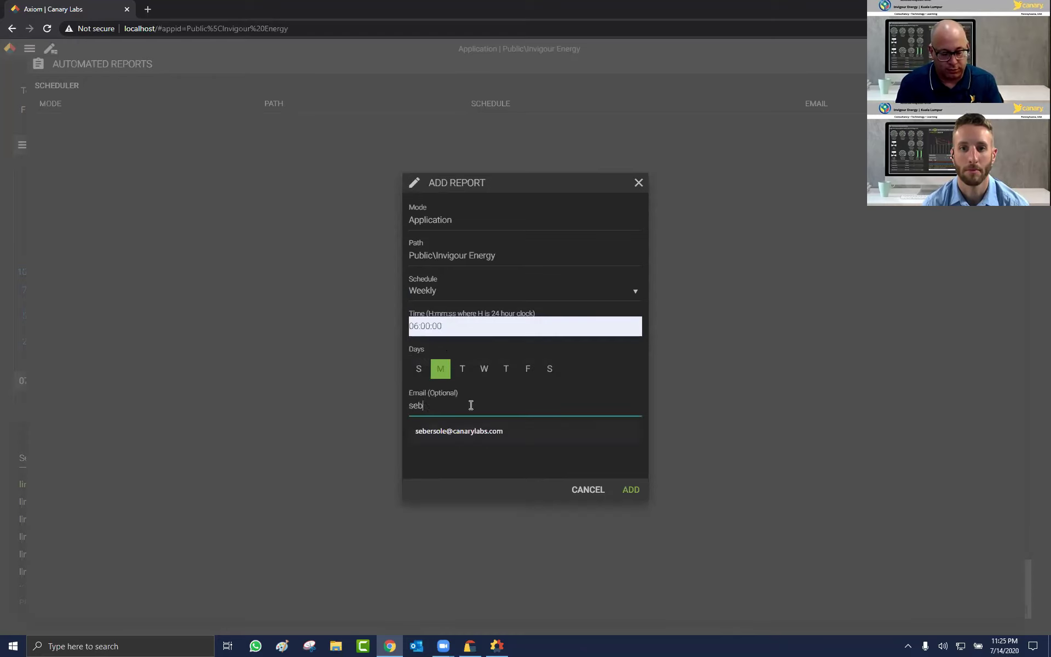
left_click(476, 433)
left_click(630, 489)
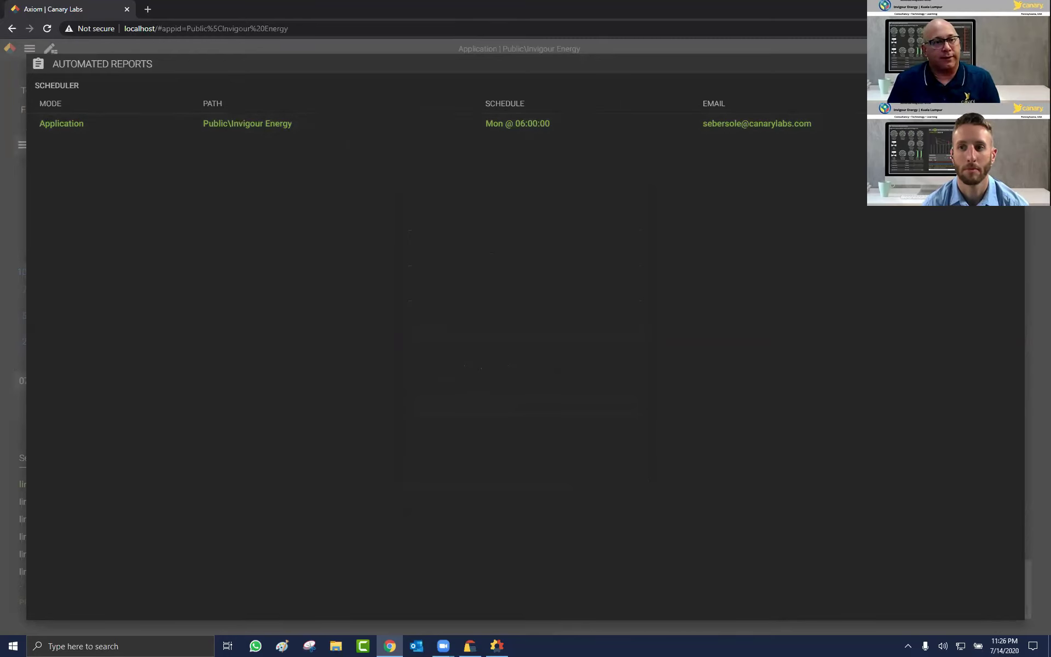
left_click(550, 343)
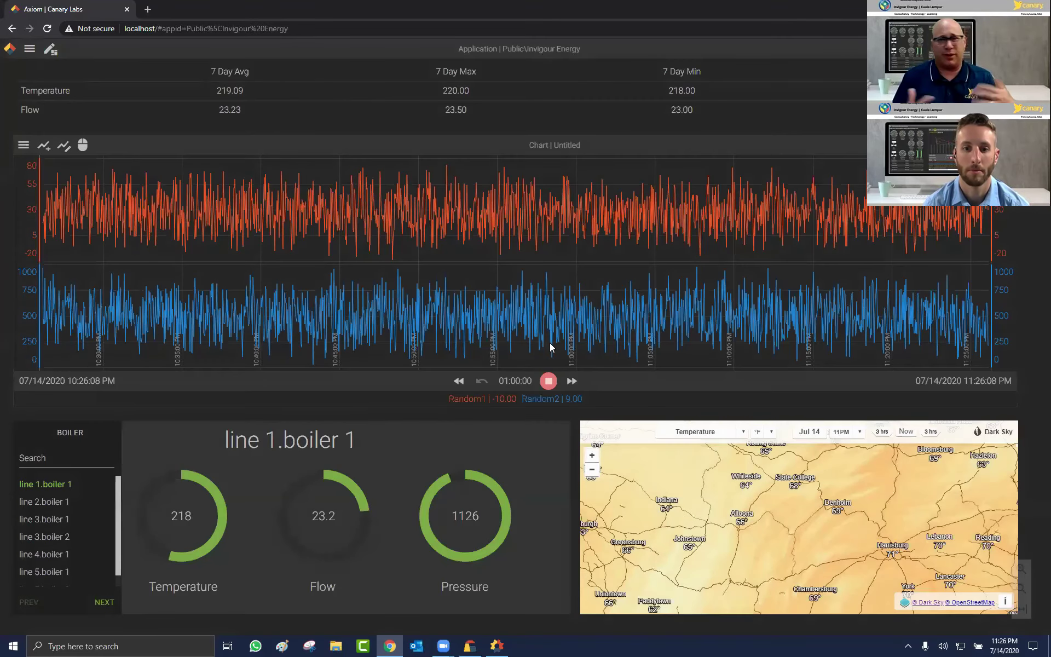